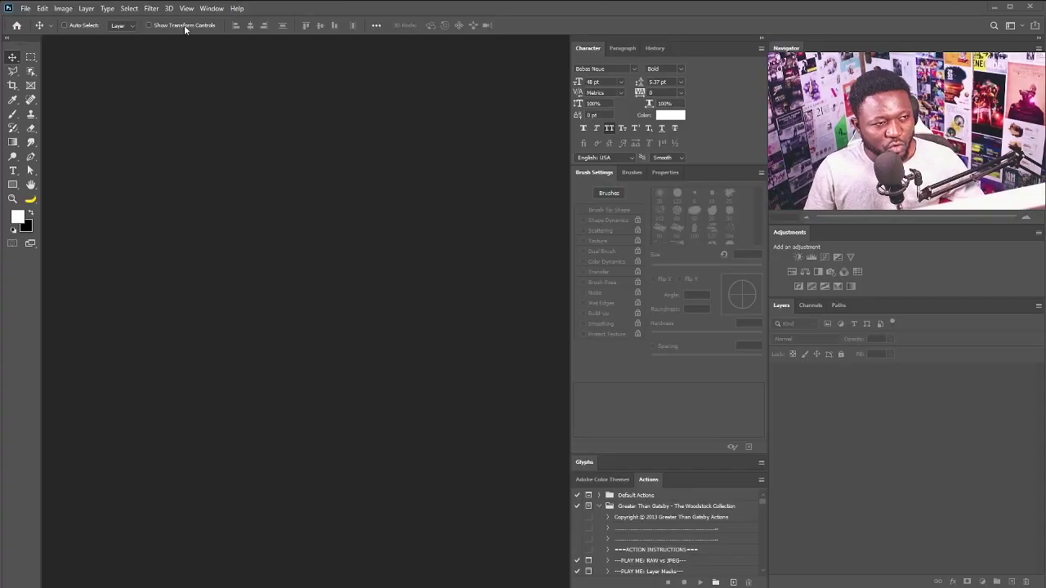
# - Create a new document 1080 pixels wide and 1350 pixels high at 90 pixels/inch
pyautogui.click(33, 9)
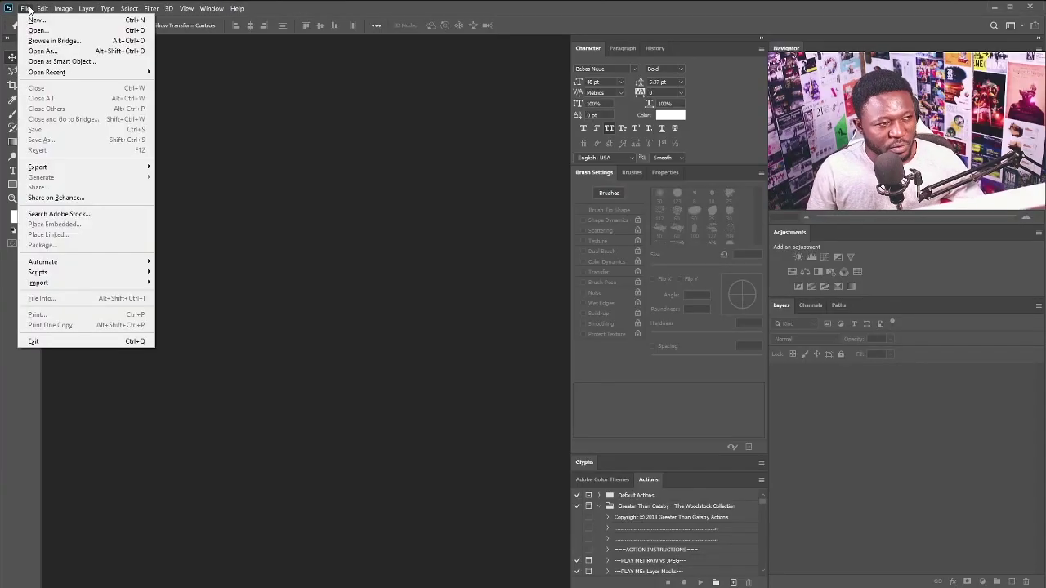
pyautogui.click(39, 22)
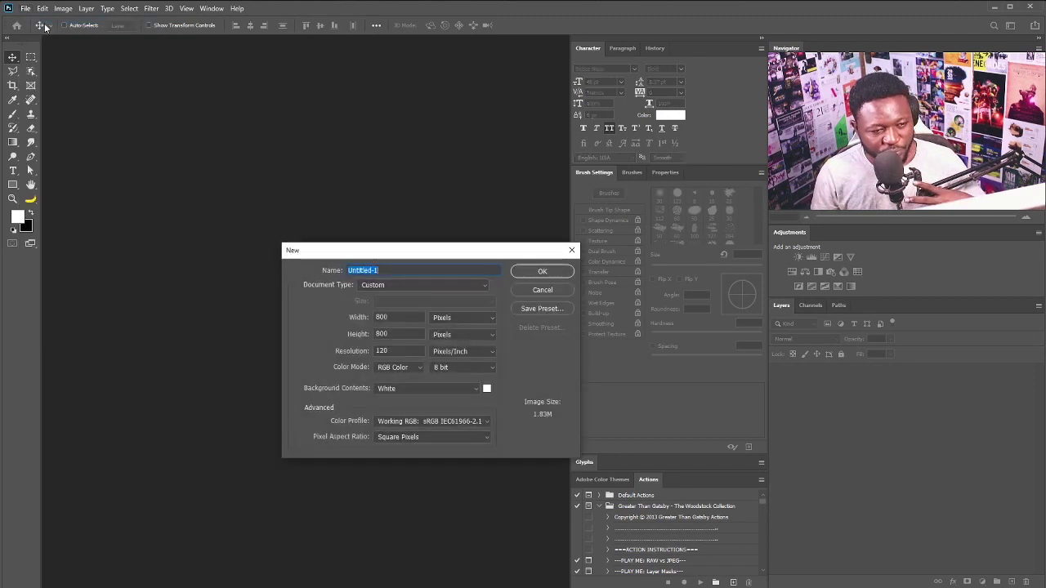
pyautogui.click(393, 319)
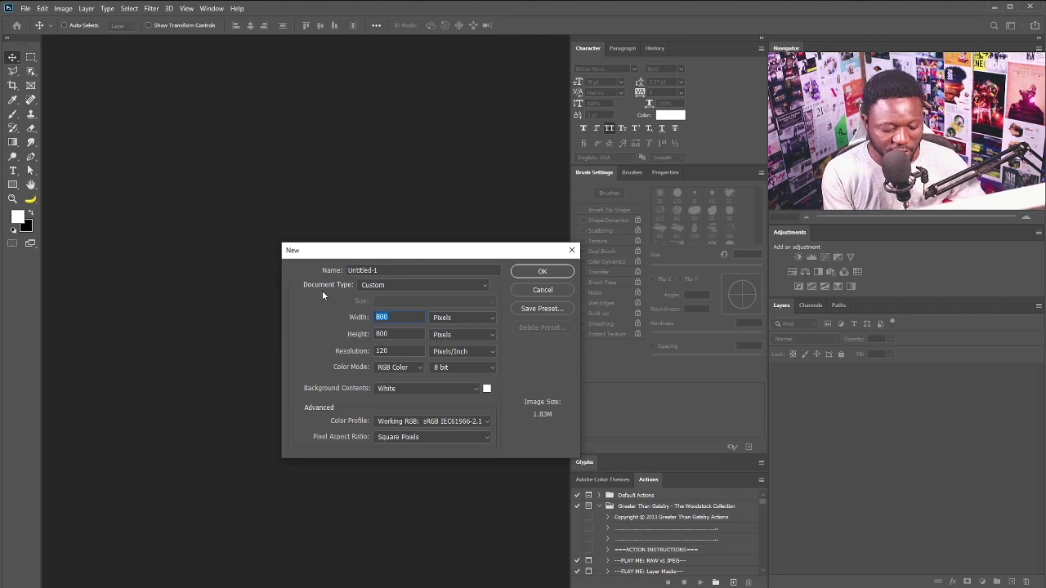
pyautogui.write('1080')
pyautogui.press('Tab')
pyautogui.write('13')
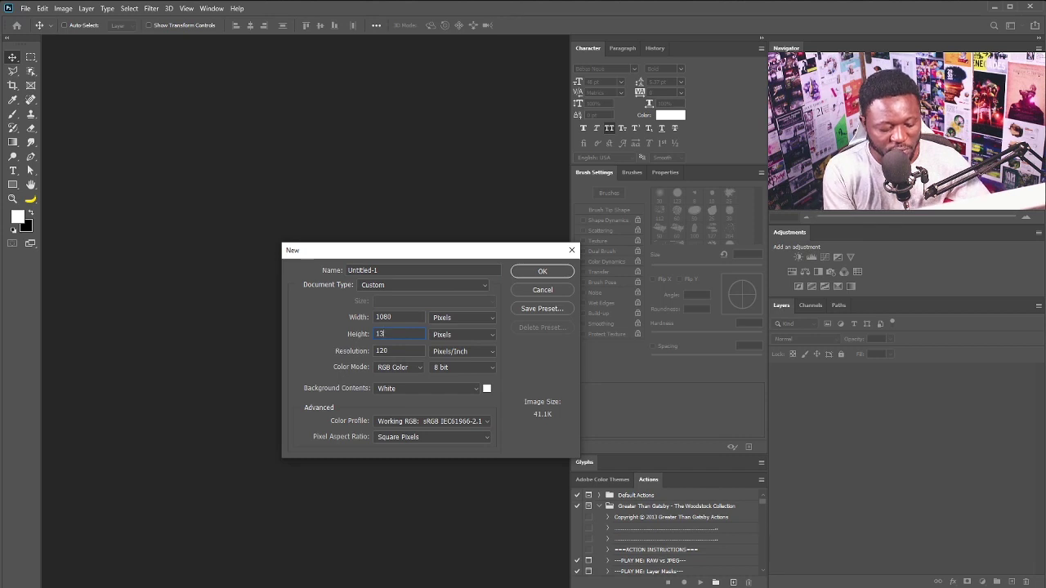
pyautogui.press('Tab')
pyautogui.write('90')
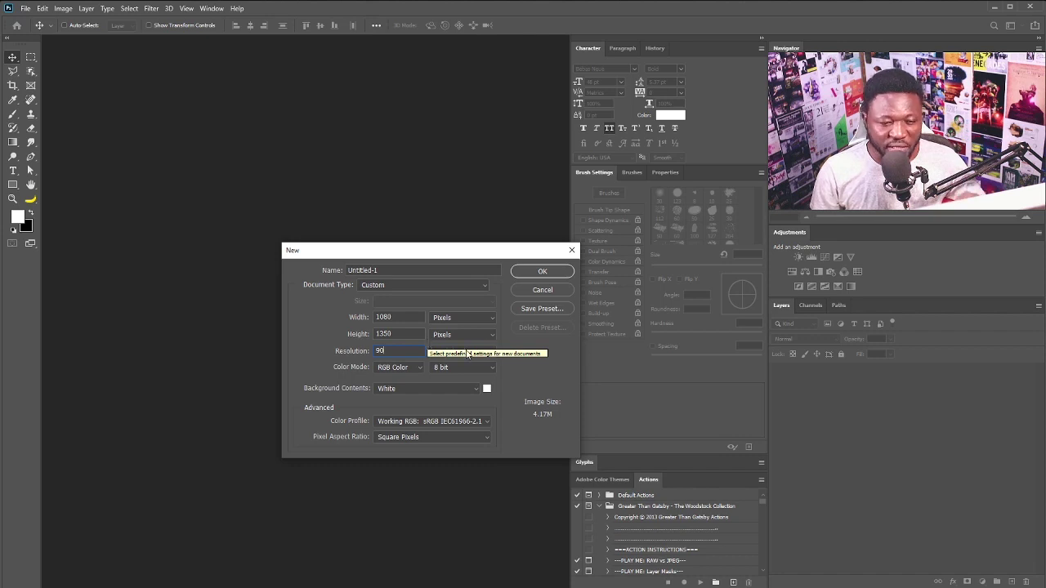
pyautogui.click(532, 272)
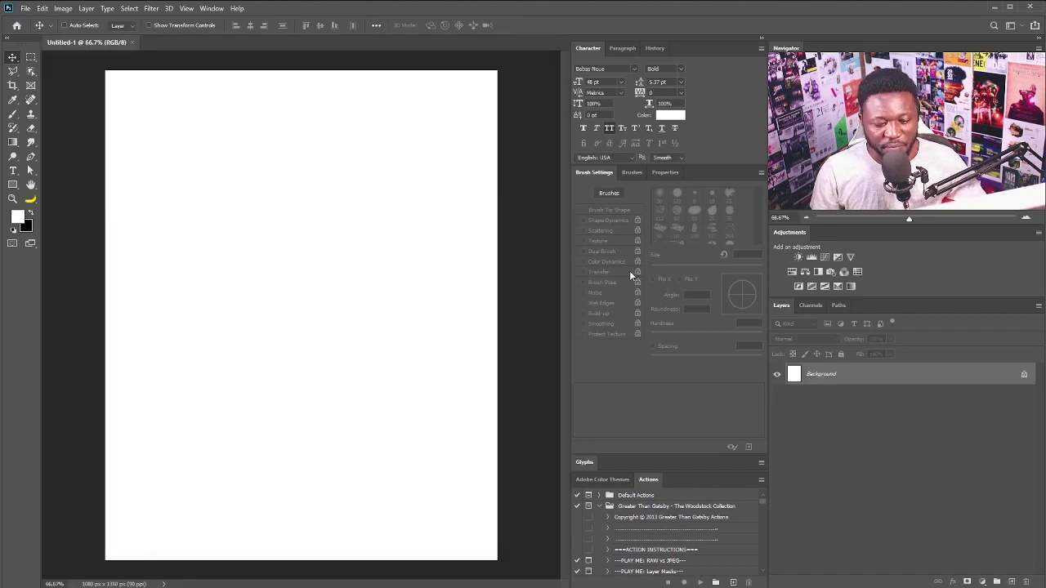
# - Select a tall, downward-pointing angular shape with the Polygonal Lasso, starting above the canvas top and tapering to a point below the middle
pyautogui.press('l')
pyautogui.click(203, 66)
pyautogui.click(203, 145)
pyautogui.click(218, 178)
pyautogui.click(228, 278)
pyautogui.click(278, 331)
pyautogui.click(302, 388)
pyautogui.click(323, 400)
pyautogui.click(379, 333)
pyautogui.click(431, 62)
pyautogui.click(204, 62)
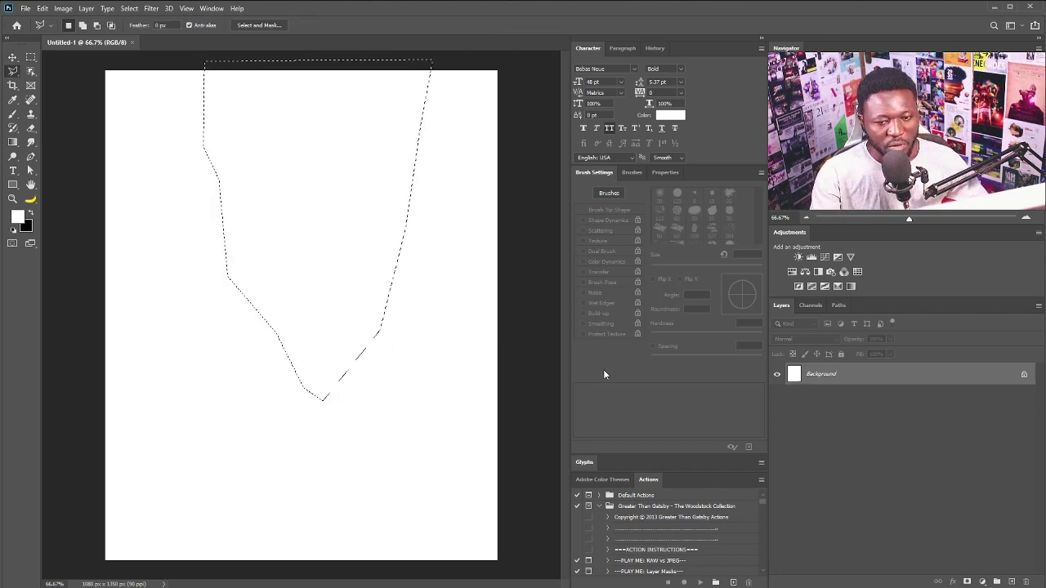
# - Add a new layer named Shape and fill the selection on it with the black background color
pyautogui.click(1012, 583)
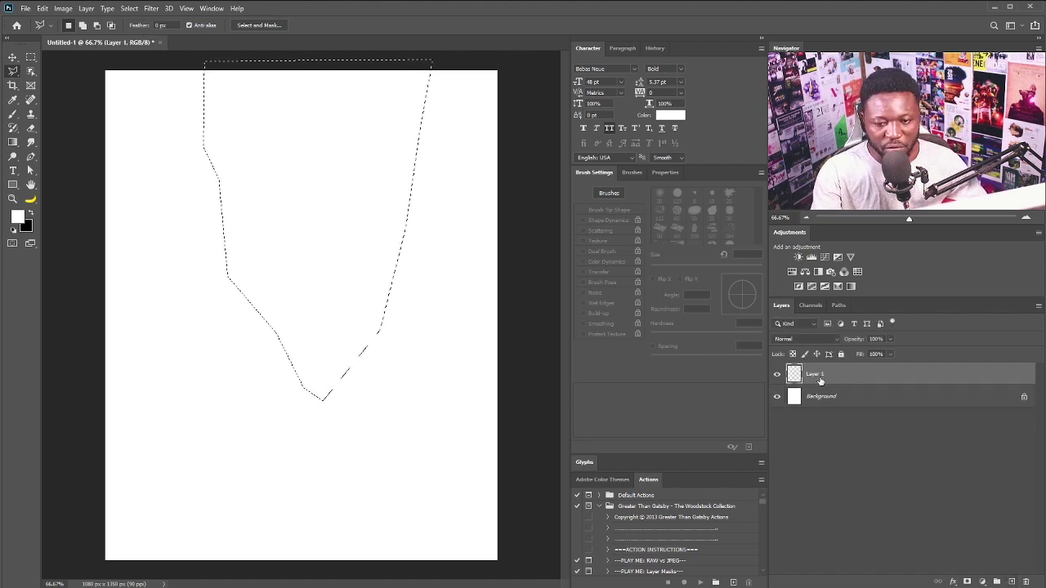
pyautogui.doubleClick(815, 374)
pyautogui.write('Shape')
pyautogui.press('Return')
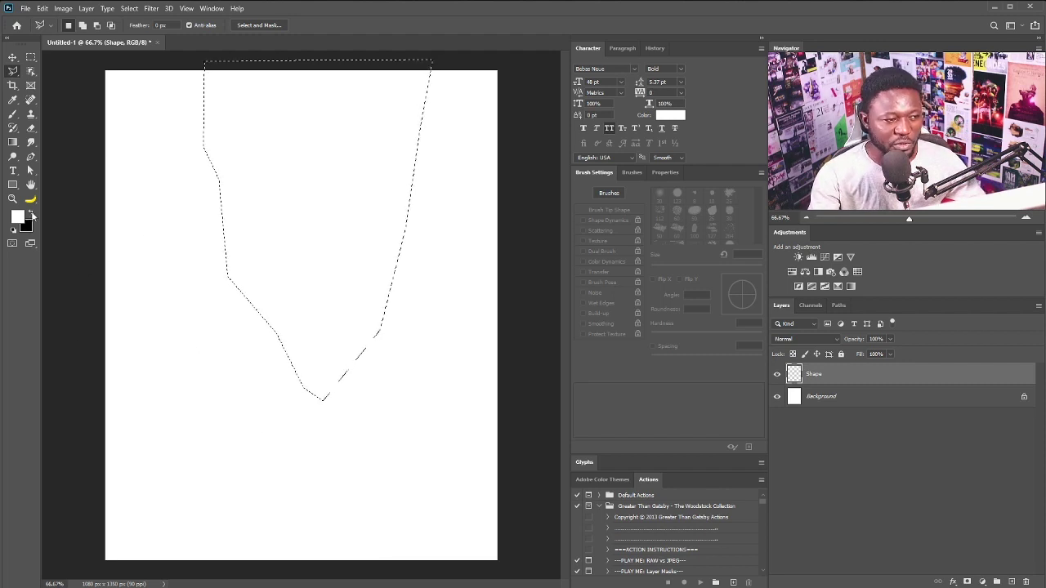
pyautogui.hotkey('ctrl', 'BackSpace')
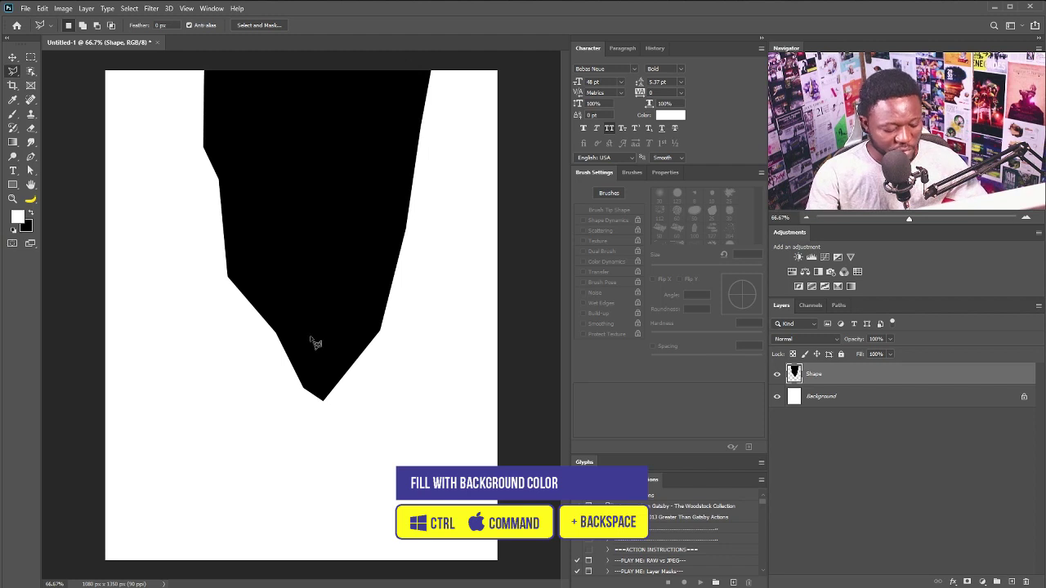
# - Move the black shape slightly to the right and widen it a little, keeping it against the canvas top
pyautogui.press('v')
pyautogui.moveTo(338, 240)
pyautogui.mouseDown()
pyautogui.moveTo(327, 256)
pyautogui.moveTo(378, 263)
pyautogui.mouseUp()
pyautogui.hotkey('ctrl', 't')
pyautogui.moveTo(225, 229); pyautogui.dragTo(216, 229)
pyautogui.press('Return')
pyautogui.moveTo(313, 227); pyautogui.dragTo(323, 227)
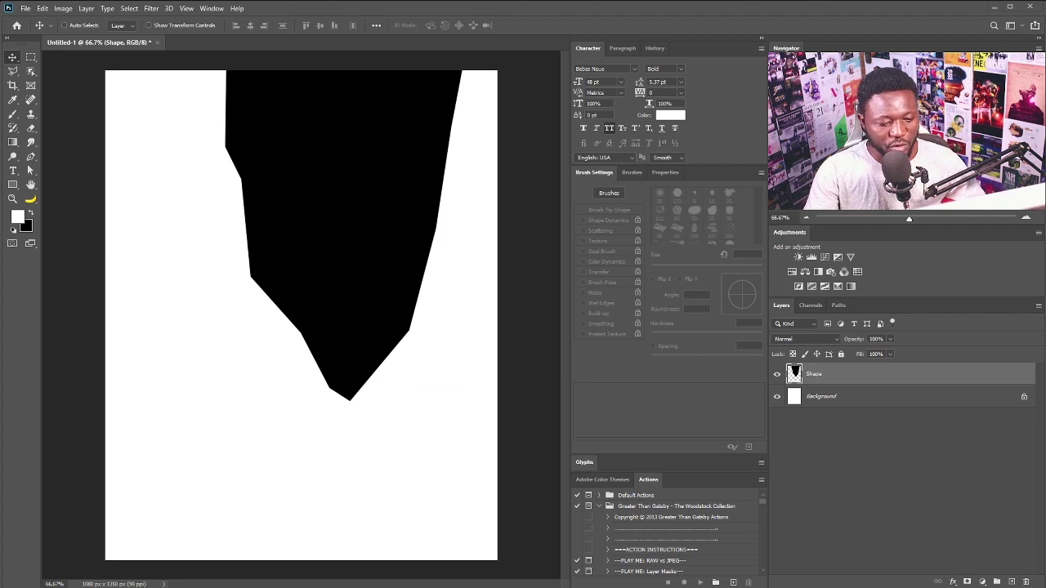
# - Place the jurgen-klopp portrait in the document, enlarge it and position it over the upper left of the black shape
pyautogui.moveTo(474, 587); pyautogui.dragTo(474, 561)
pyautogui.moveTo(496, 186); pyautogui.dragTo(443, 221)
pyautogui.moveTo(392, 351); pyautogui.dragTo(308, 214)
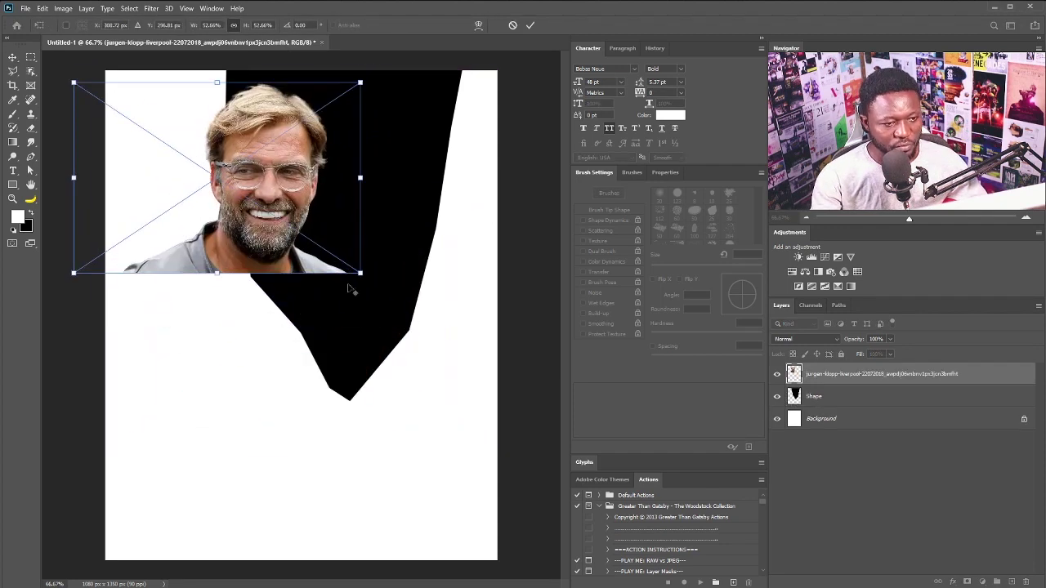
pyautogui.moveTo(360, 273); pyautogui.dragTo(381, 287)
pyautogui.press('Return')
pyautogui.moveTo(290, 219); pyautogui.dragTo(297, 219)
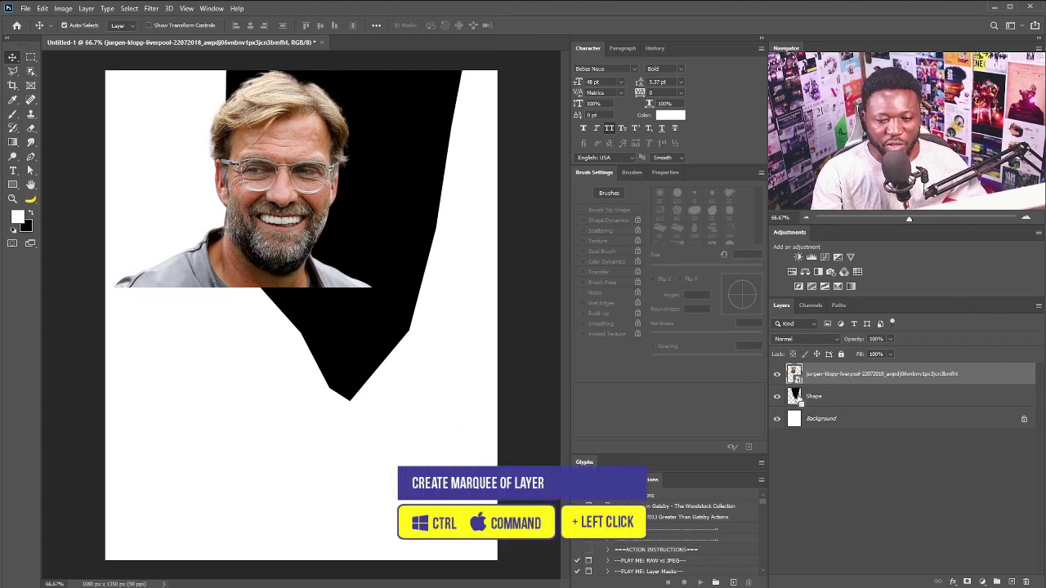
# - Load the Shape layer's outline as a selection and mask the Klopp portrait with it
pyautogui.keyDown('ctrl'); pyautogui.click(794, 396); pyautogui.keyUp('ctrl')
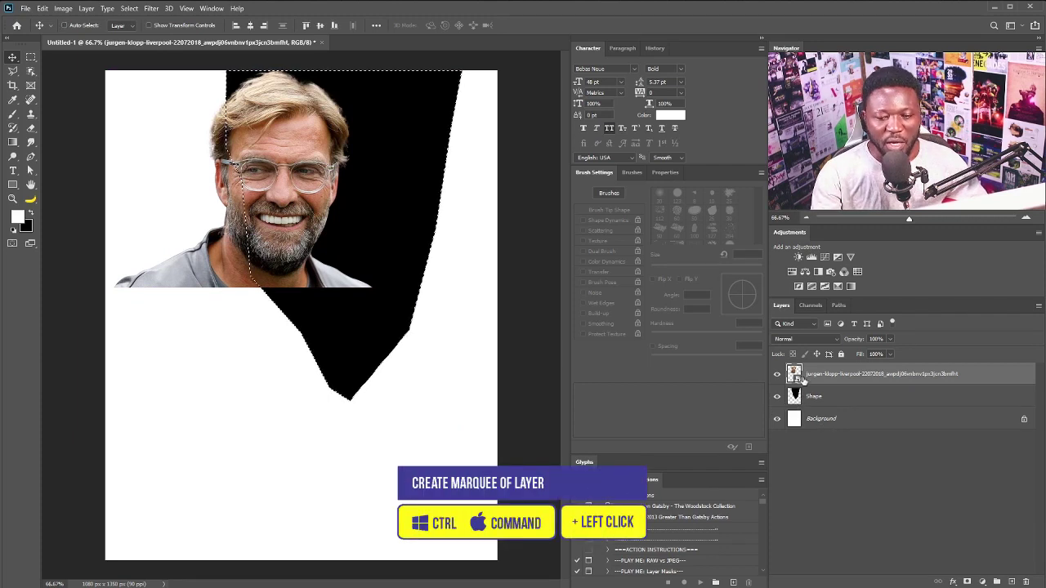
pyautogui.click(967, 581)
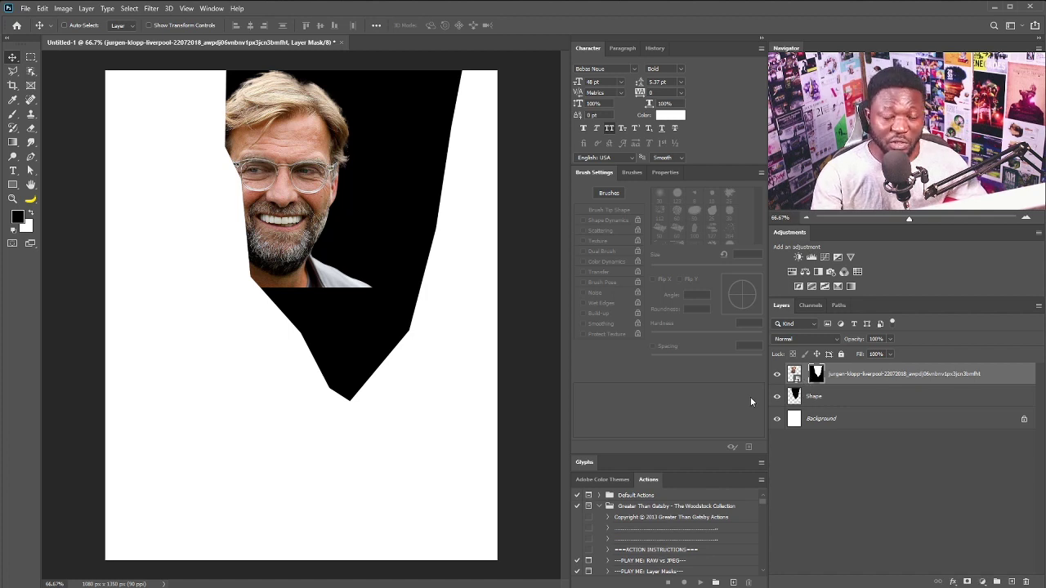
pyautogui.hotkey('ctrl', '2')
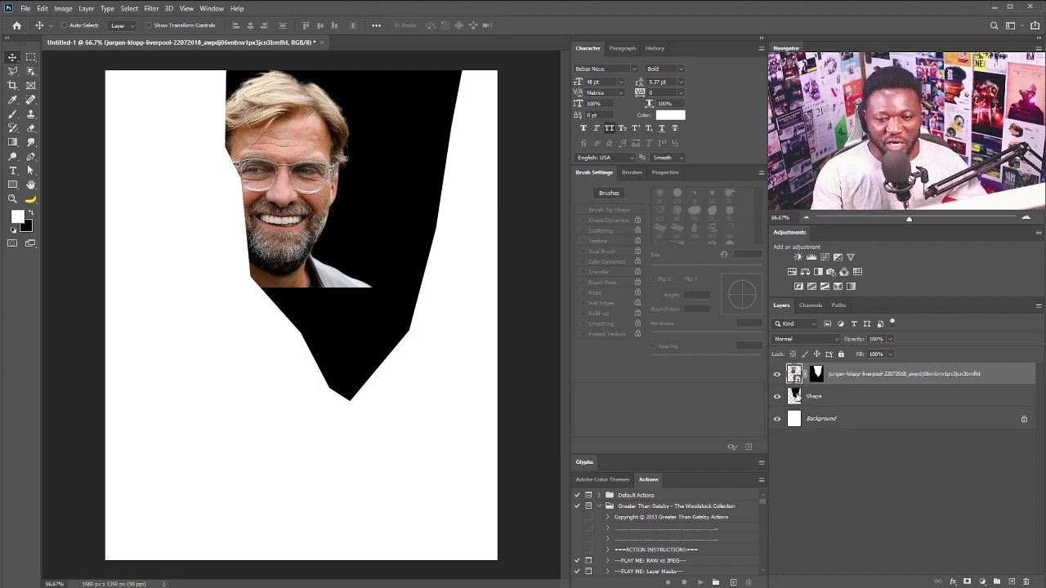
# - Unlink the Klopp portrait from its mask and move the portrait lower inside the shape, with rulers shown
pyautogui.moveTo(292, 208); pyautogui.dragTo(325, 221)
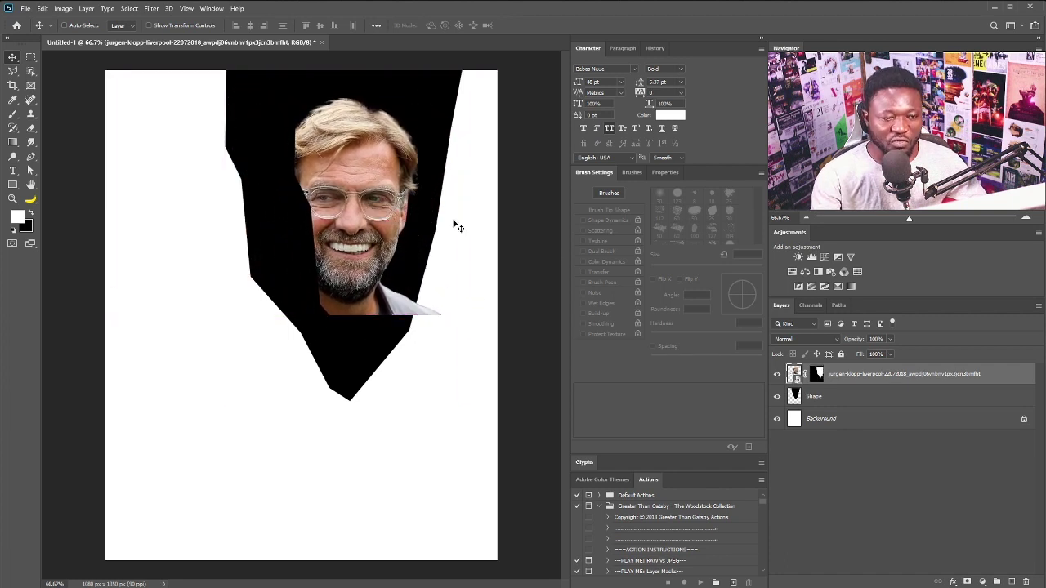
pyautogui.hotkey('ctrl', 'z')
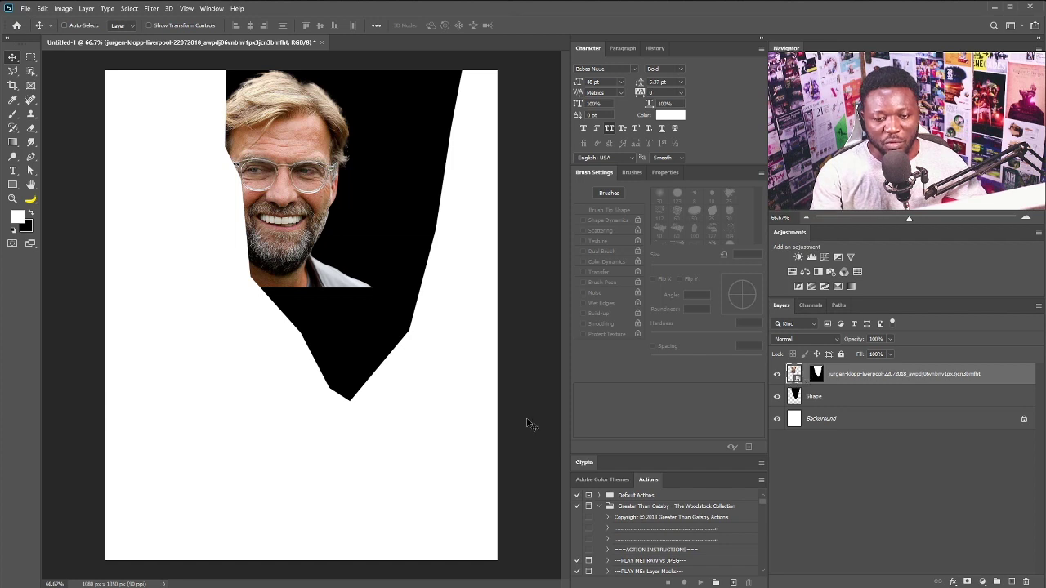
pyautogui.moveTo(280, 199); pyautogui.dragTo(291, 260)
pyautogui.hotkey('ctrl', 'r')
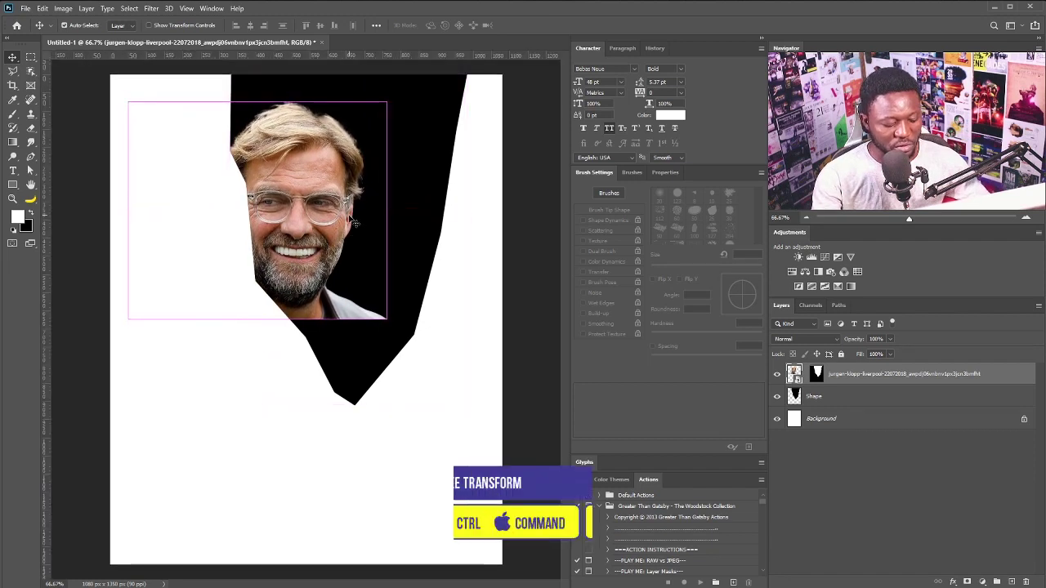
# - Enlarge the Klopp portrait slightly with Free Transform
pyautogui.hotkey('ctrl', 't')
pyautogui.moveTo(401, 102); pyautogui.dragTo(409, 96)
pyautogui.press('Return')
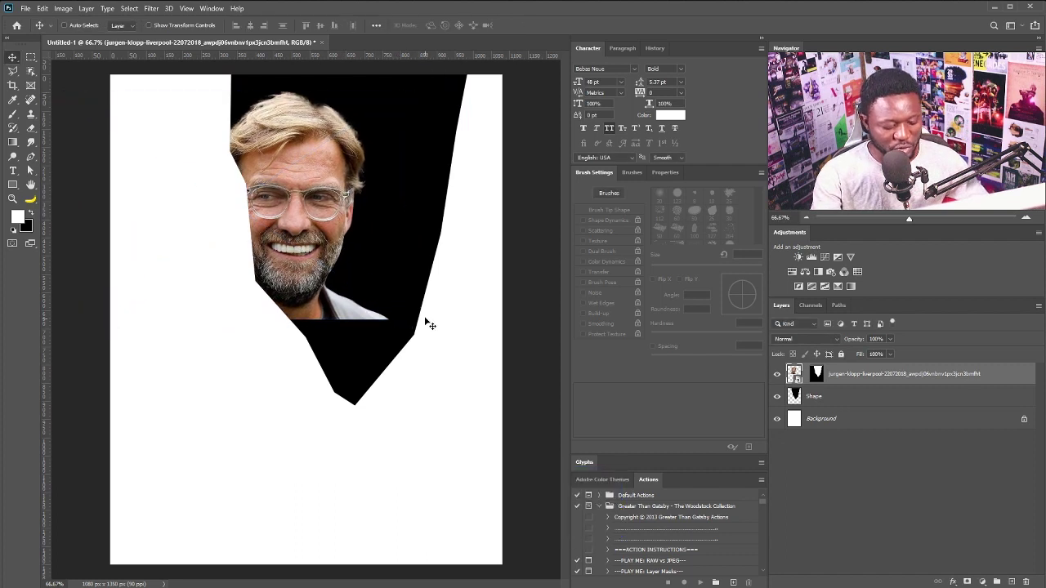
# - Fade the Klopp portrait's lower edge into the black shape by painting its mask with a large soft black brush at 0% hardness
pyautogui.press('b')
pyautogui.click(659, 193)
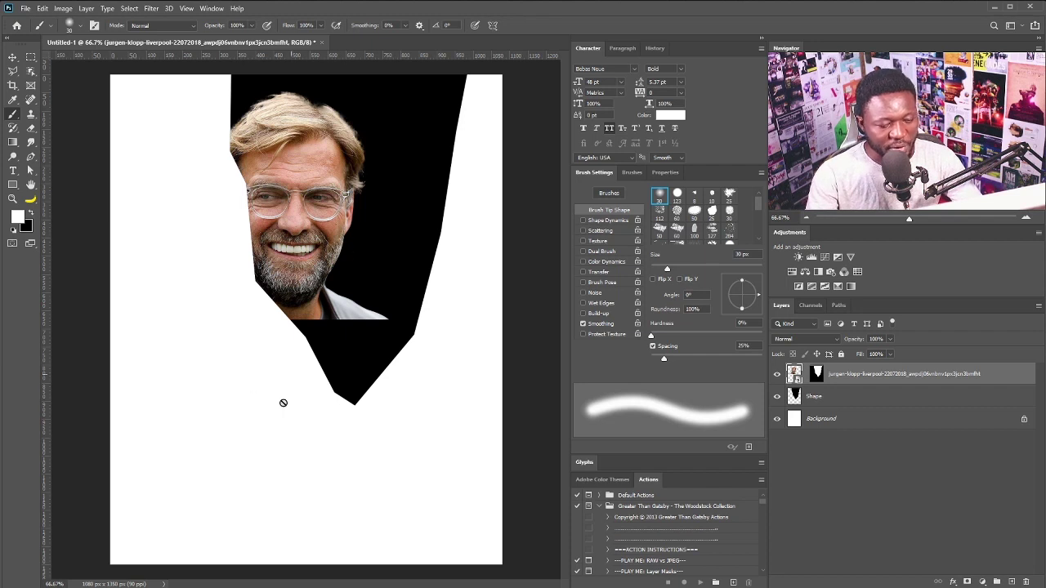
pyautogui.press(']')
pyautogui.press(']')
pyautogui.press(']')
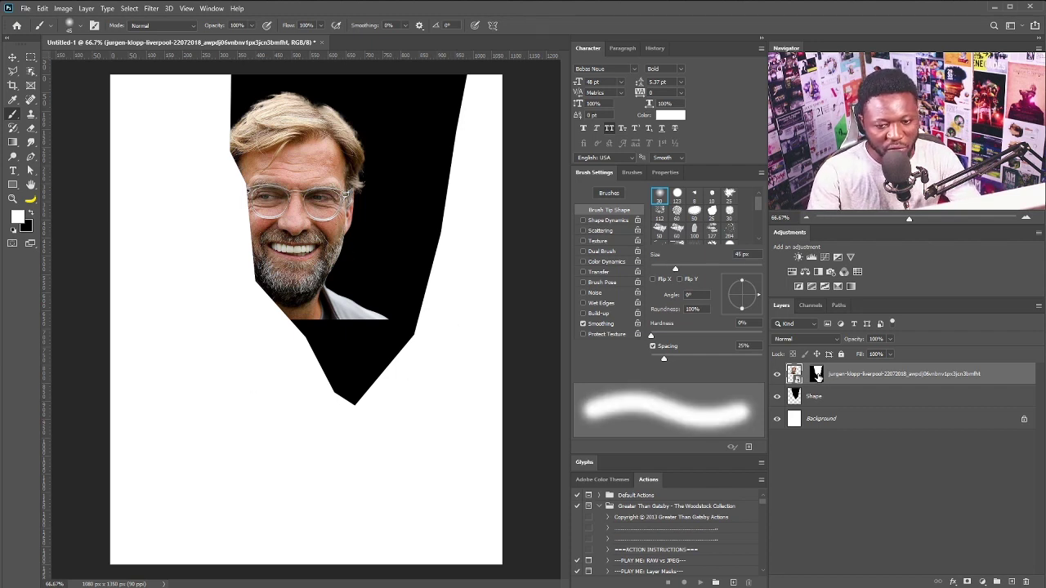
pyautogui.click(816, 375)
pyautogui.press(']')
pyautogui.press(']')
pyautogui.press(']')
pyautogui.press(']')
pyautogui.press(']')
pyautogui.press(']')
pyautogui.press(']')
pyautogui.press(']')
pyautogui.press(']')
pyautogui.press(']')
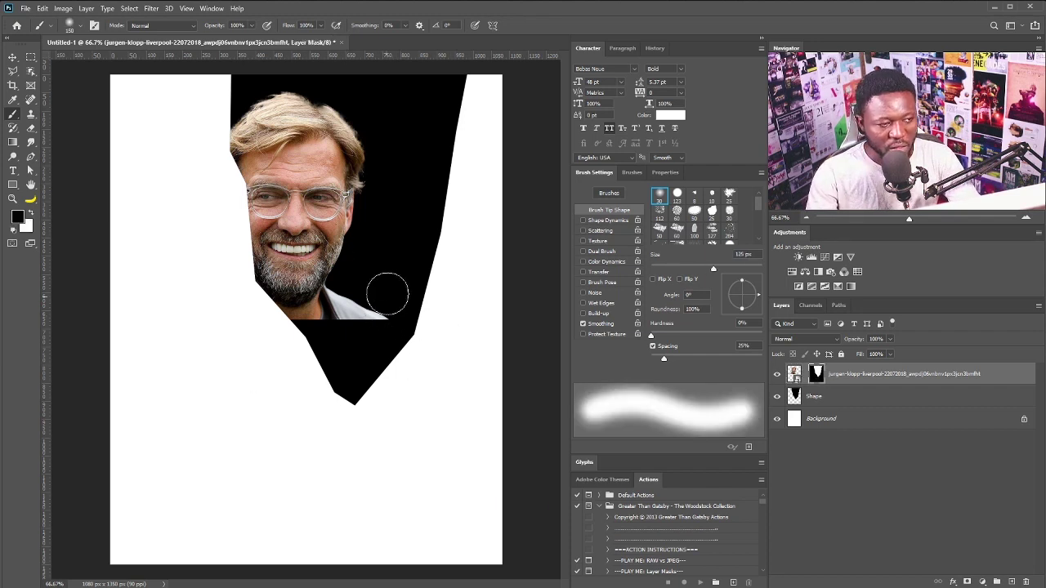
pyautogui.moveTo(374, 319)
pyautogui.mouseDown()
pyautogui.moveTo(355, 336)
pyautogui.moveTo(280, 347)
pyautogui.moveTo(383, 327)
pyautogui.mouseUp()
pyautogui.press('v')
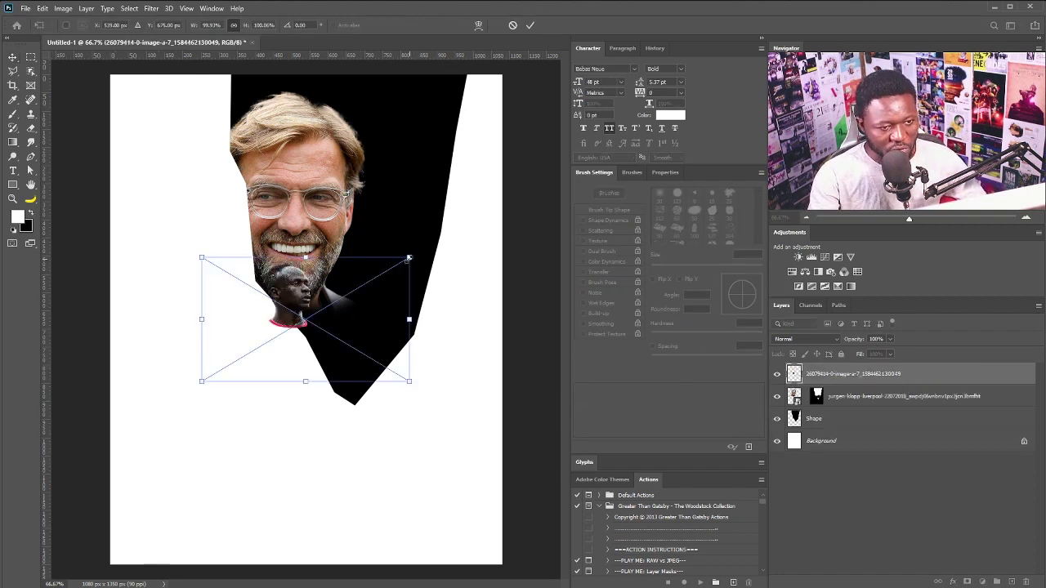
# - Enlarge the placed 26079414-0-image player cutout, move it to the shape's upper right, and put its layer beneath the Klopp portrait
pyautogui.moveTo(408, 258); pyautogui.dragTo(551, 147)
pyautogui.moveTo(265, 284); pyautogui.dragTo(362, 157)
pyautogui.press('Return')
pyautogui.moveTo(846, 376); pyautogui.dragTo(817, 412)
# - Scale down the player behind Klopp and fit the head into the upper right of the black shape
pyautogui.hotkey('ctrl', 't')
pyautogui.moveTo(172, 348); pyautogui.dragTo(203, 330)
pyautogui.moveTo(238, 286); pyautogui.dragTo(232, 276)
pyautogui.moveTo(196, 319); pyautogui.dragTo(202, 315)
pyautogui.moveTo(253, 254); pyautogui.dragTo(266, 249)
pyautogui.press('Return')
# - Place the y3cbwlvv player image at about 77% scale along the right edge of the shape, beside Klopp's face
pyautogui.rightClick(296, 180)
pyautogui.click(326, 188)
pyautogui.moveTo(329, 191); pyautogui.dragTo(326, 183)
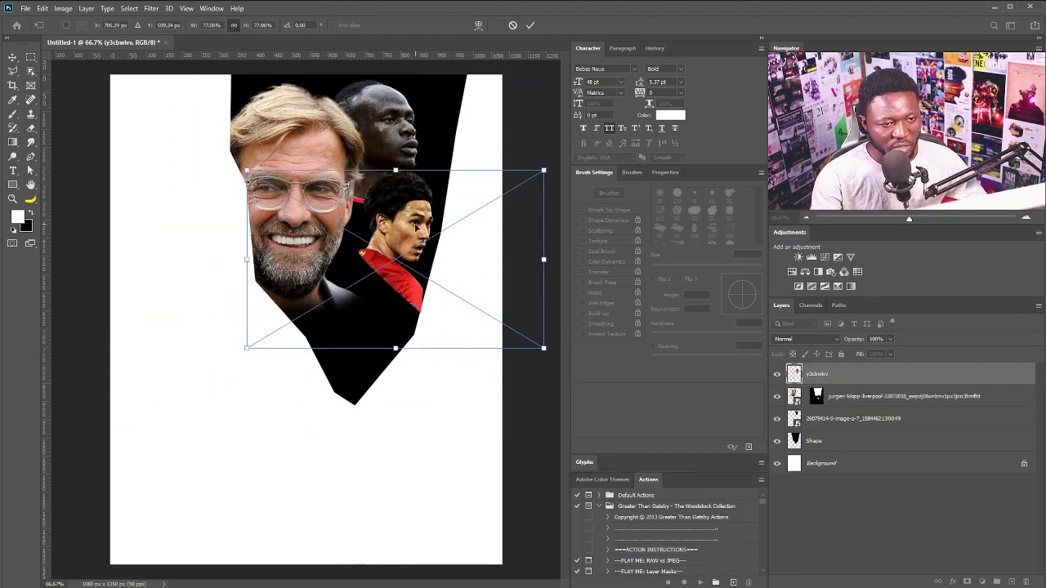
pyautogui.press('Return')
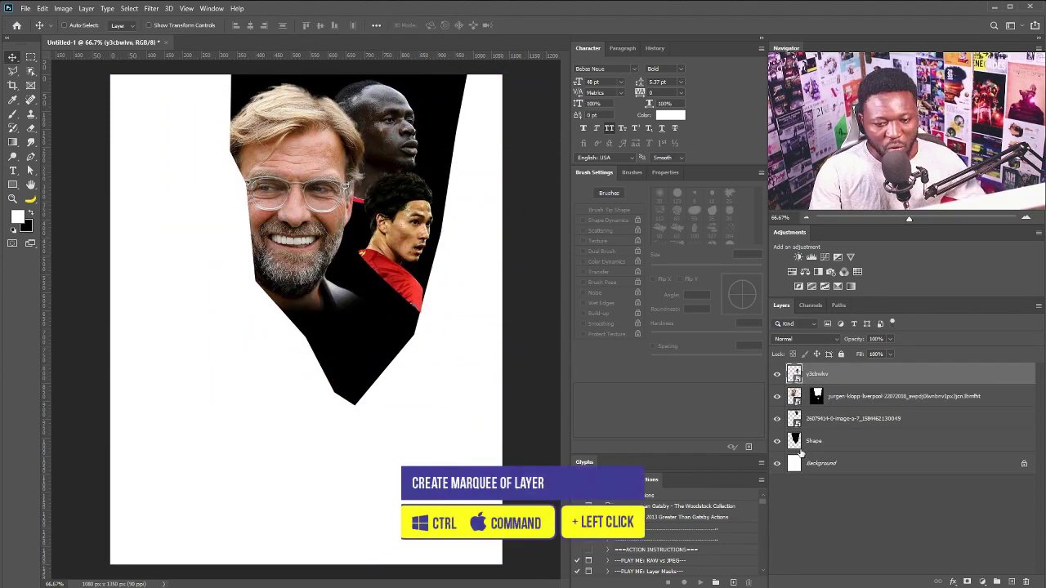
# - Mask the y3cbwlvv player with the Shape outline and fade the lower shirt with a soft black brush
pyautogui.keyDown('ctrl'); pyautogui.click(794, 442); pyautogui.keyUp('ctrl')
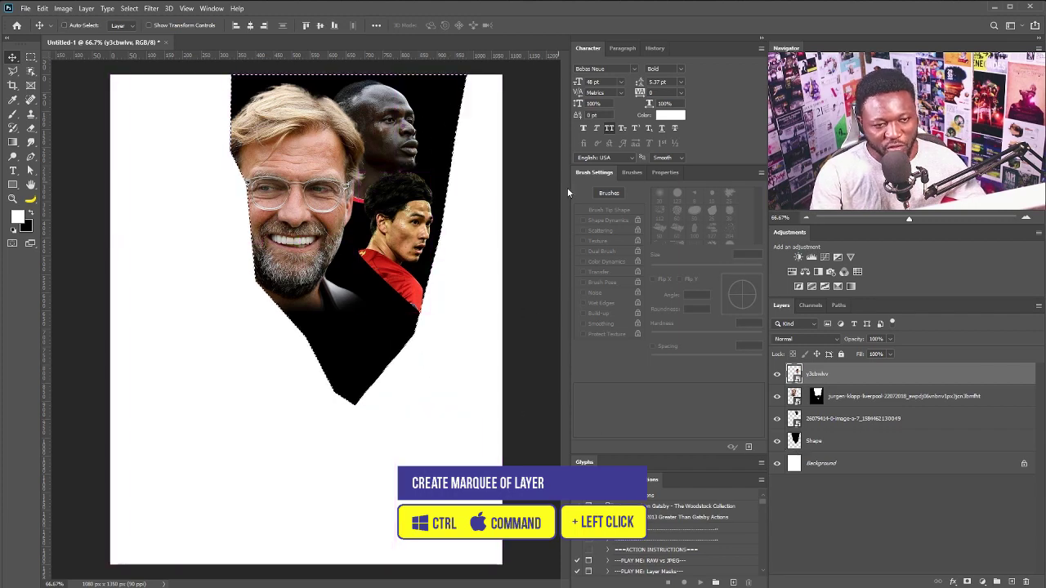
pyautogui.click(964, 582)
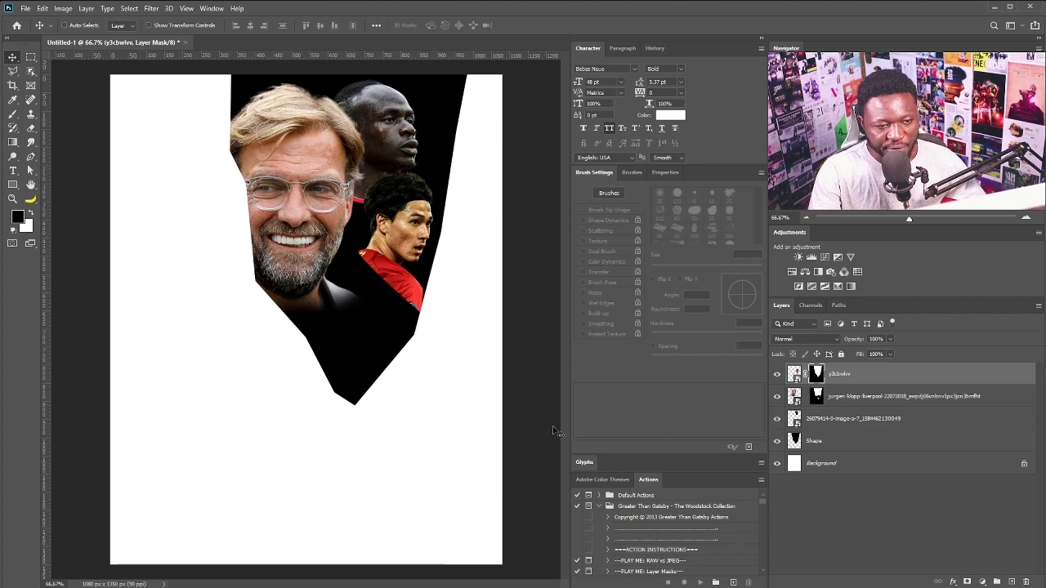
pyautogui.press('b')
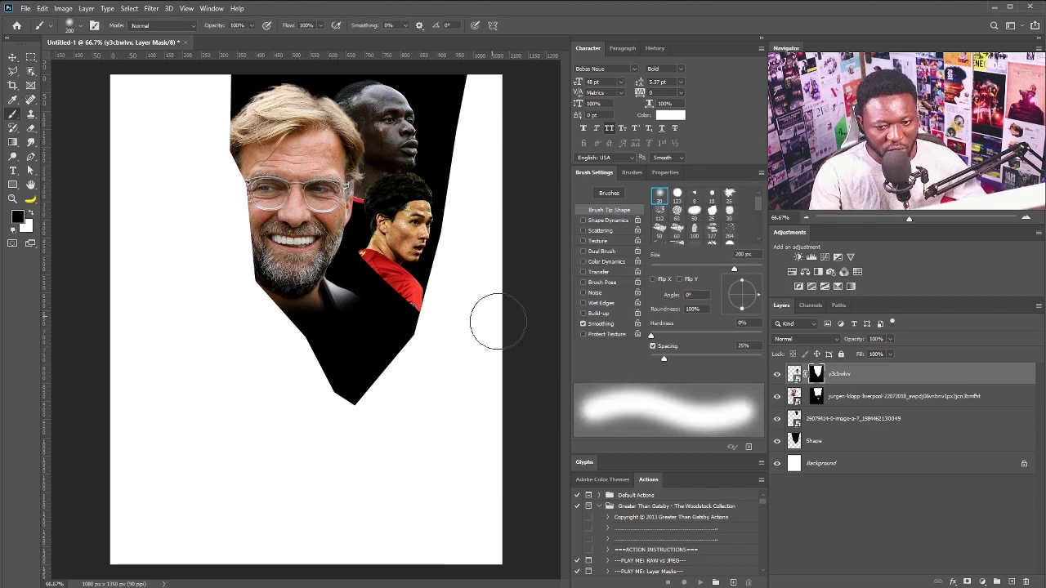
pyautogui.moveTo(424, 314)
pyautogui.mouseDown()
pyautogui.moveTo(365, 303)
pyautogui.moveTo(344, 277)
pyautogui.moveTo(352, 285)
pyautogui.moveTo(357, 270)
pyautogui.moveTo(403, 334)
pyautogui.mouseUp()
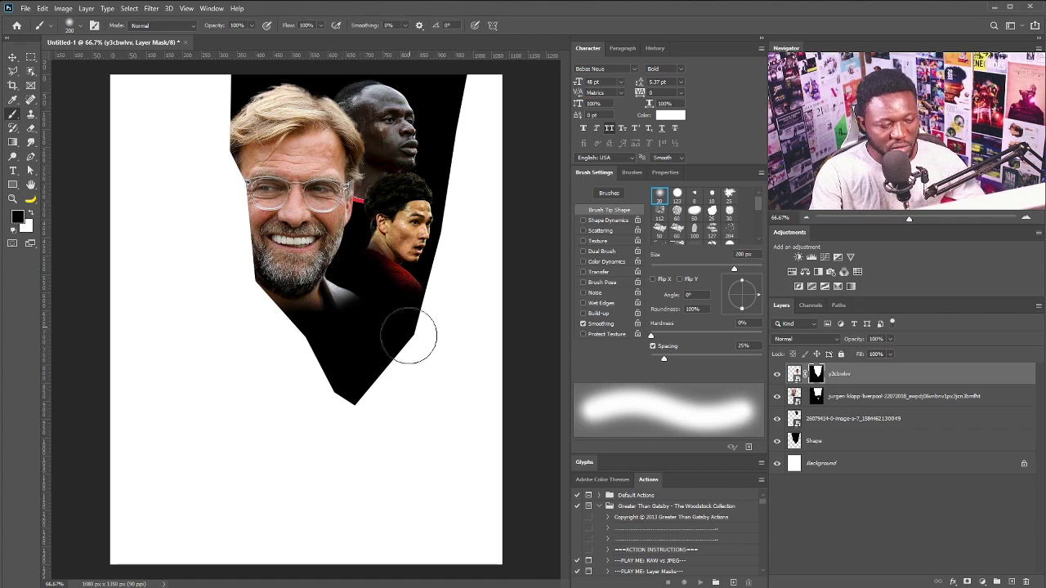
# - Undo the last change and shift the y3cbwlvv player slightly within the shape, independently of its mask
pyautogui.press('v')
pyautogui.hotkey('ctrl', 'z')
pyautogui.moveTo(412, 229)
pyautogui.mouseDown()
pyautogui.moveTo(426, 235)
pyautogui.moveTo(401, 231)
pyautogui.mouseUp()
pyautogui.click(793, 374)
# - Place the n4rchbeh player image, scale it and position it below the y3cbwlvv player
pyautogui.moveTo(0, 294); pyautogui.dragTo(330, 290)
pyautogui.moveTo(502, 218); pyautogui.dragTo(382, 280)
pyautogui.moveTo(307, 300); pyautogui.dragTo(414, 232)
pyautogui.moveTo(490, 213); pyautogui.dragTo(515, 199)
pyautogui.press('Return')
# - Scale and reposition the y3cbwlvv player against the shape's right edge, returning from its smart object contents to the main document
pyautogui.moveTo(394, 241); pyautogui.dragTo(480, 215)
pyautogui.doubleClick(793, 398)
pyautogui.click(117, 42)
pyautogui.hotkey('ctrl', 't')
pyautogui.moveTo(576, 155); pyautogui.dragTo(549, 170)
pyautogui.moveTo(455, 240); pyautogui.dragTo(443, 237)
pyautogui.press('Return')
pyautogui.click(844, 372)
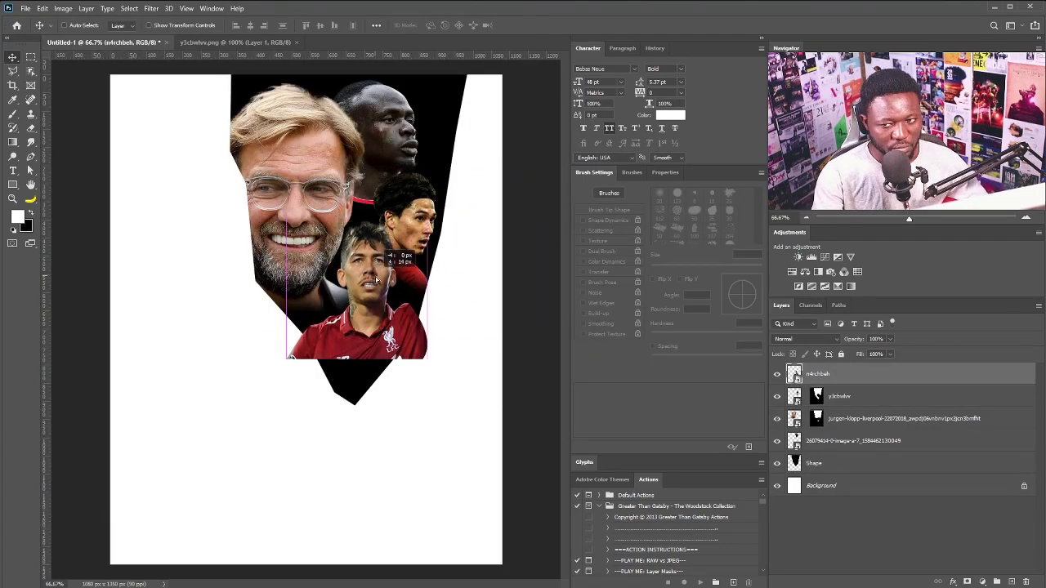
pyautogui.click(967, 582)
pyautogui.press('b')
pyautogui.press('x')
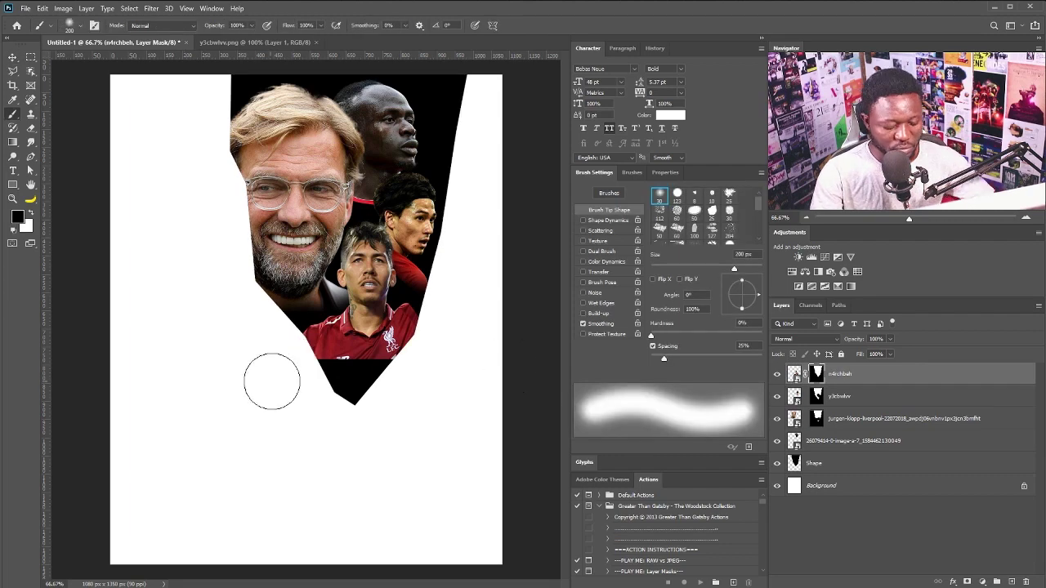
pyautogui.moveTo(304, 362)
pyautogui.mouseDown()
pyautogui.moveTo(433, 346)
pyautogui.moveTo(445, 317)
pyautogui.moveTo(431, 346)
pyautogui.moveTo(423, 314)
pyautogui.moveTo(339, 379)
pyautogui.moveTo(310, 367)
pyautogui.moveTo(367, 380)
pyautogui.moveTo(298, 338)
pyautogui.mouseUp()
pyautogui.press('x')
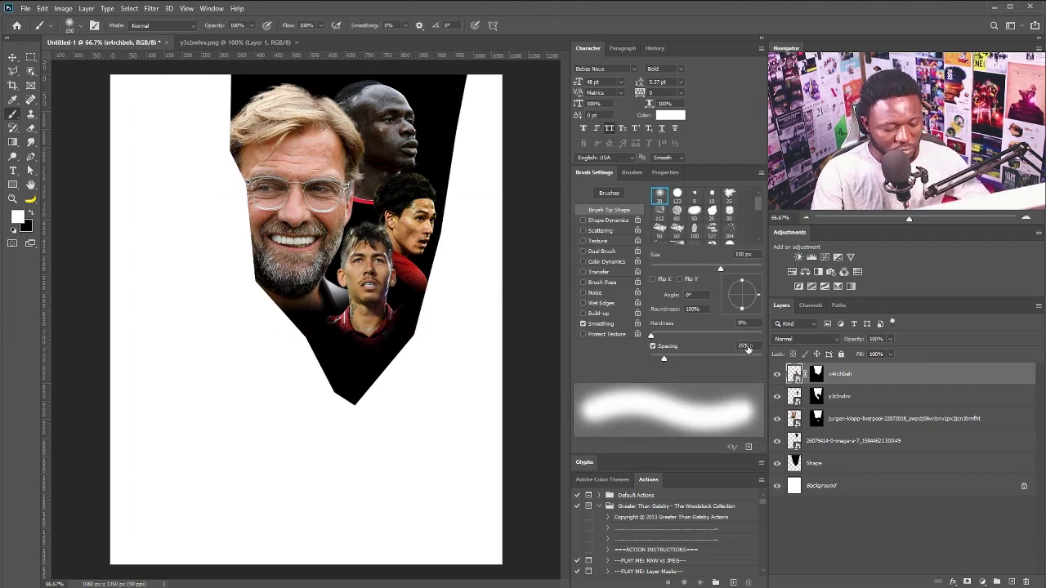
pyautogui.press('v')
pyautogui.moveTo(381, 289); pyautogui.dragTo(374, 291)
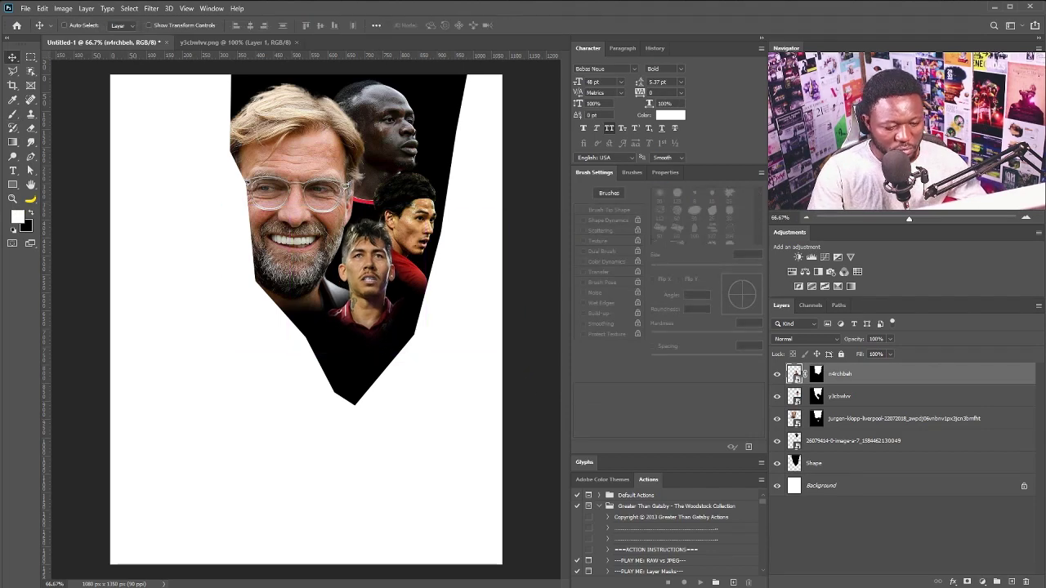
# - Place the V7YRVokGEC player image, scale it and position it over the lower tip of the shape
pyautogui.rightClick(317, 364)
pyautogui.click(360, 526)
pyautogui.moveTo(476, 157); pyautogui.dragTo(479, 268)
pyautogui.moveTo(374, 383); pyautogui.dragTo(369, 377)
pyautogui.press('Return')
# - Mask the V7YRVokGEC player with the Shape outline and unlink the mask from the image
pyautogui.keyDown('ctrl'); pyautogui.click(794, 485); pyautogui.keyUp('ctrl')
pyautogui.click(967, 582)
pyautogui.click(805, 374)
# - Resize the V7YRVokGEC player slightly and fit the face into the lower tip of the shape
pyautogui.hotkey('ctrl', 't')
pyautogui.moveTo(477, 262); pyautogui.dragTo(472, 267)
pyautogui.moveTo(425, 341); pyautogui.dragTo(432, 368)
pyautogui.press('Return')
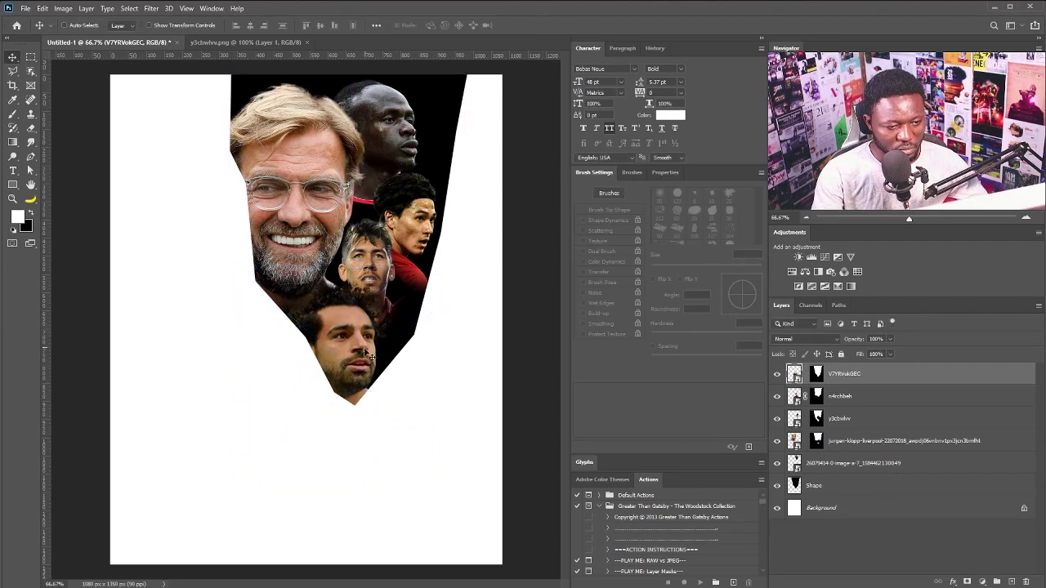
# - Add a layer mask to the 26079414-0-image-a-7 player and fade the lower shirt into the background with a soft black brush
pyautogui.rightClick(381, 118)
pyautogui.click(401, 122)
pyautogui.hotkey('ctrl', 't')
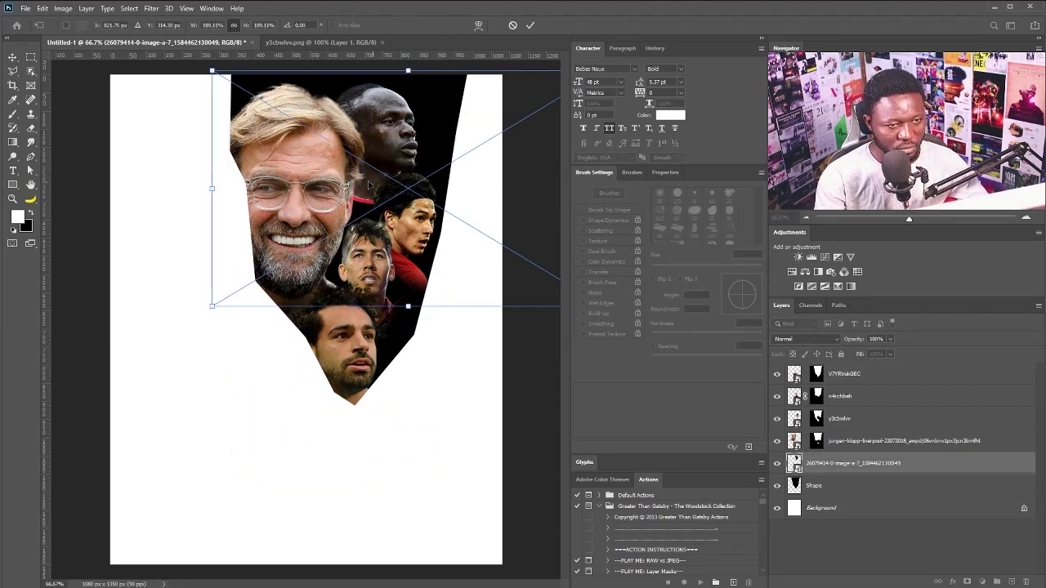
pyautogui.press('Return')
pyautogui.click(968, 581)
pyautogui.press('b')
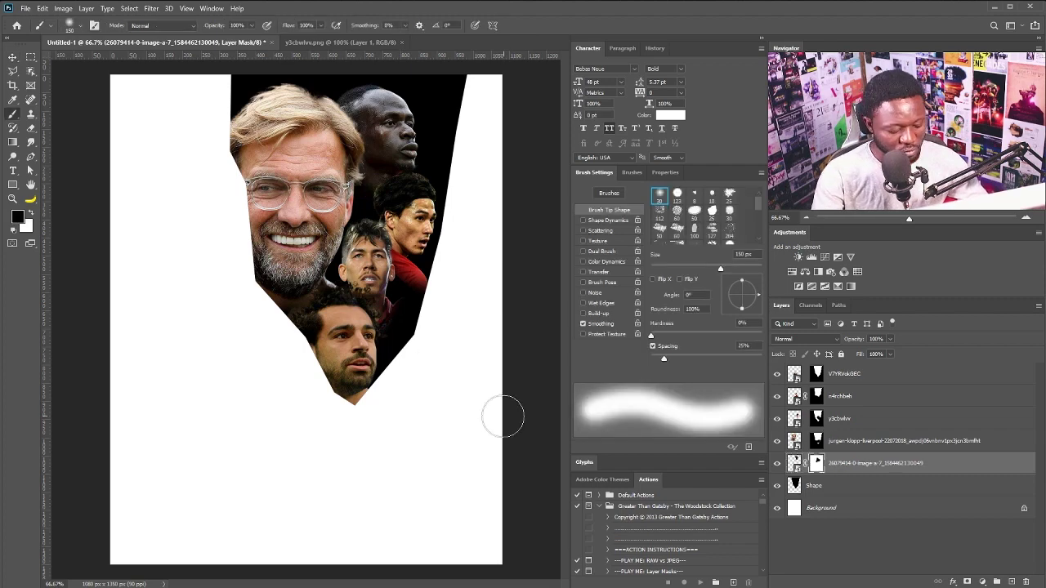
# - Blend the edges of the V7YRVokGEC player by painting its mask with a 70 px soft black brush
pyautogui.click(816, 373)
pyautogui.press('[')
pyautogui.press('[')
pyautogui.press('[')
pyautogui.press('[')
pyautogui.press('[')
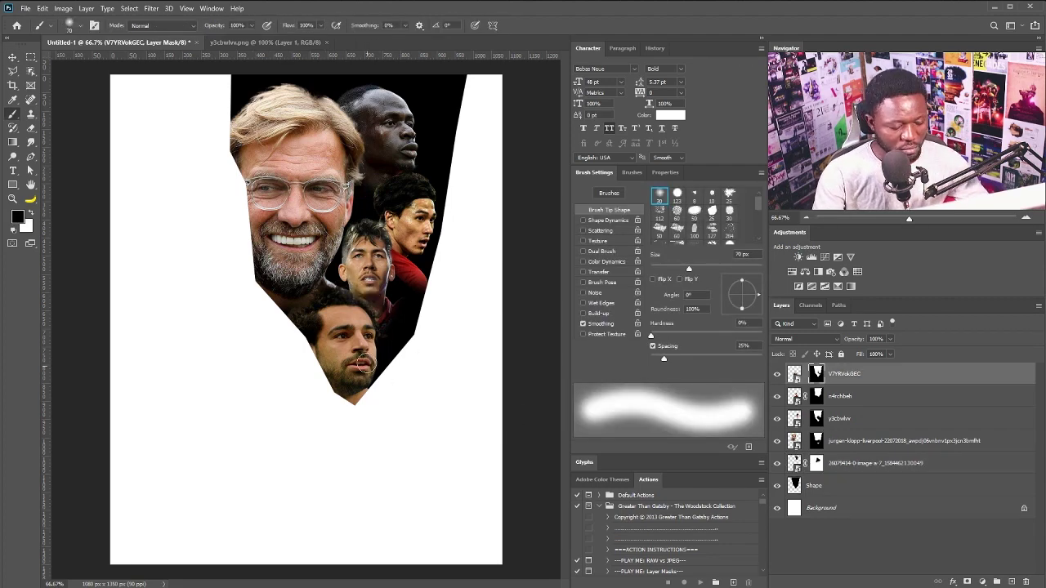
# - Nudge the Klopp portrait slightly downward inside its mask
pyautogui.press('v')
pyautogui.rightClick(308, 198)
pyautogui.click(333, 202)
pyautogui.moveTo(326, 200); pyautogui.dragTo(325, 207)
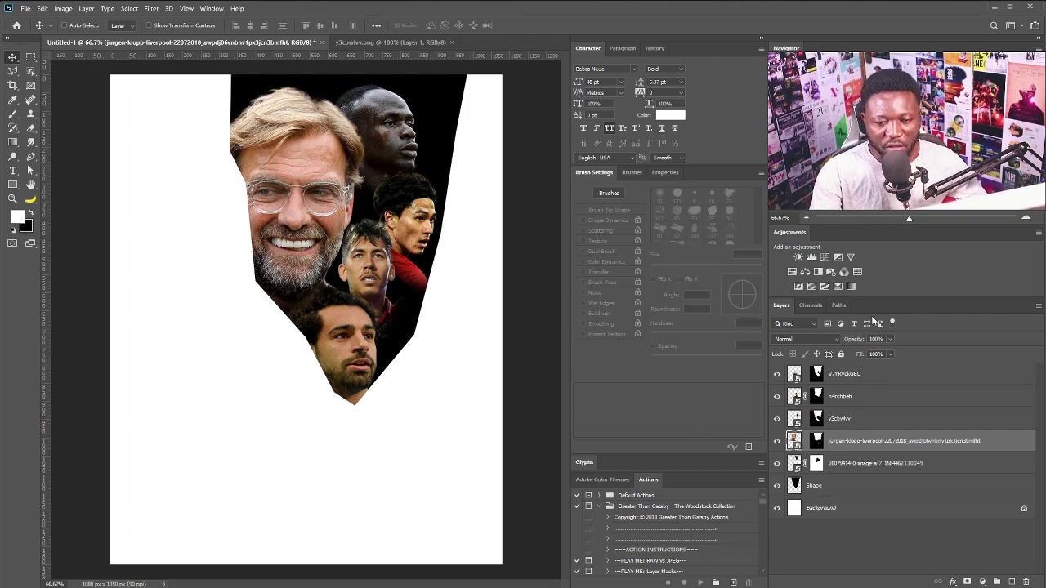
# - Group the five portrait layers and rename the group Characters
pyautogui.click(871, 375)
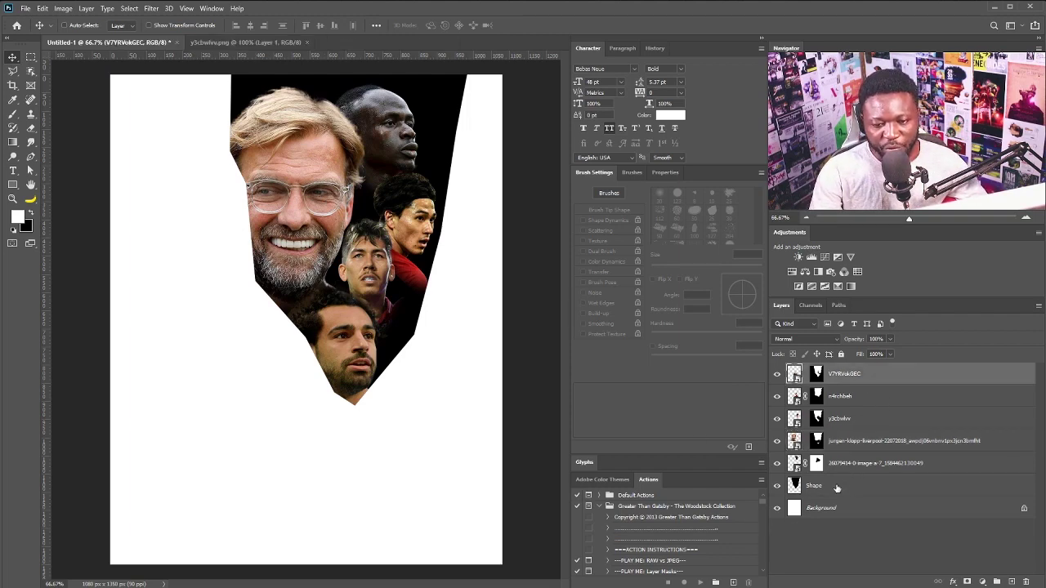
pyautogui.keyDown('shift'); pyautogui.click(860, 469); pyautogui.keyUp('shift')
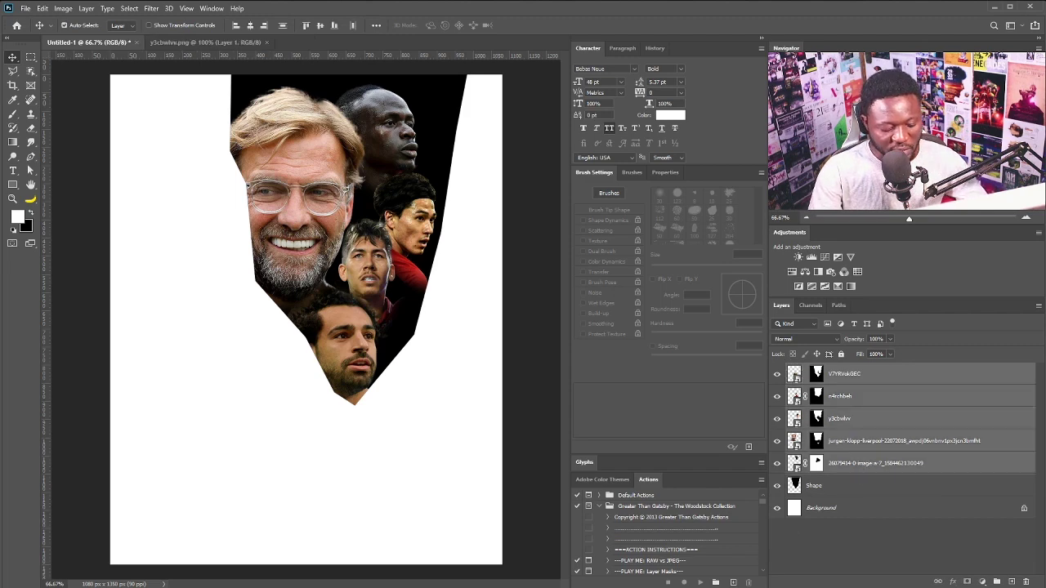
pyautogui.hotkey('ctrl', 'g')
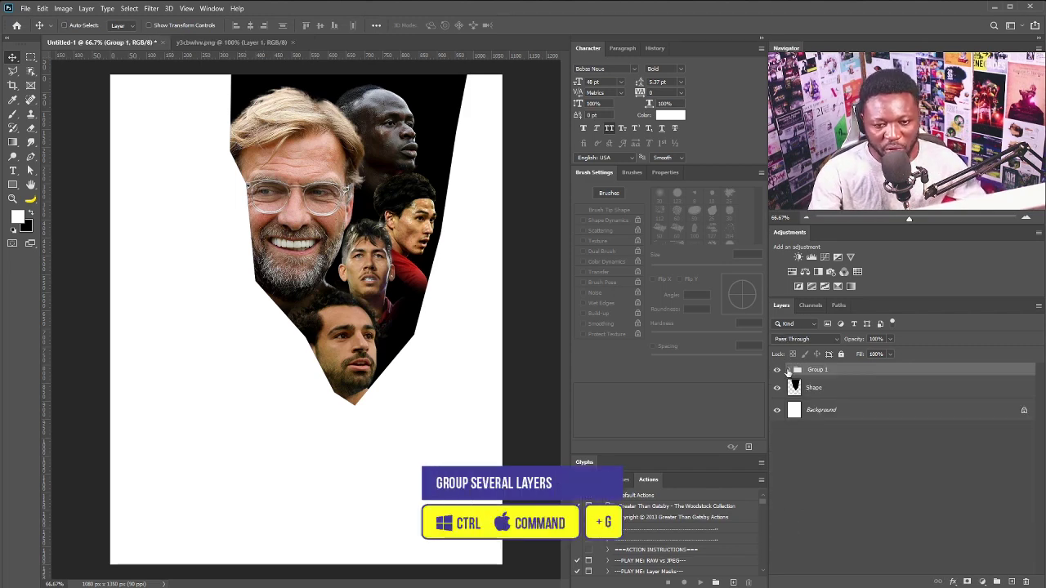
pyautogui.click(791, 370)
pyautogui.doubleClick(796, 371)
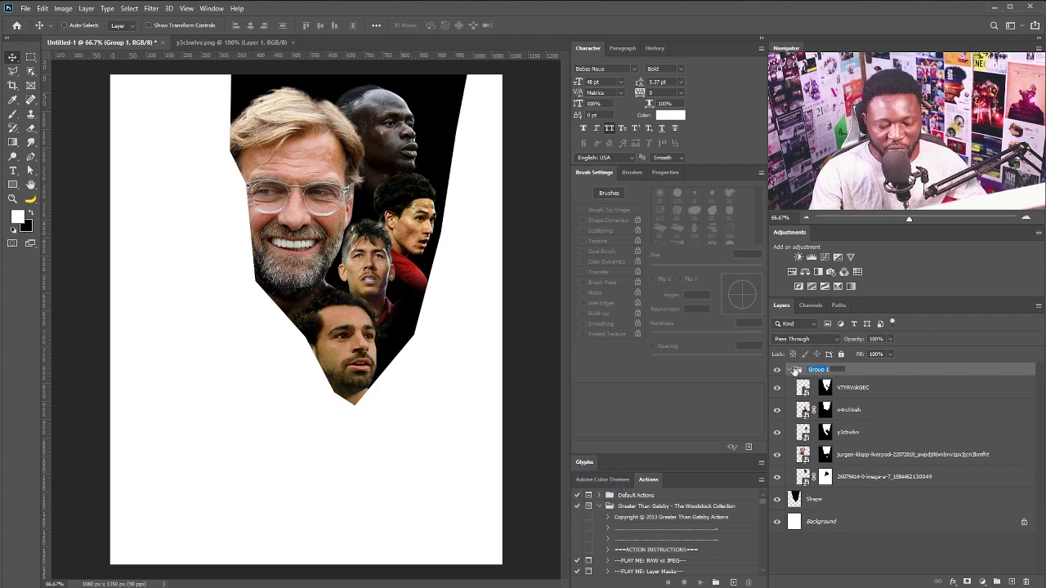
pyautogui.write('Characters')
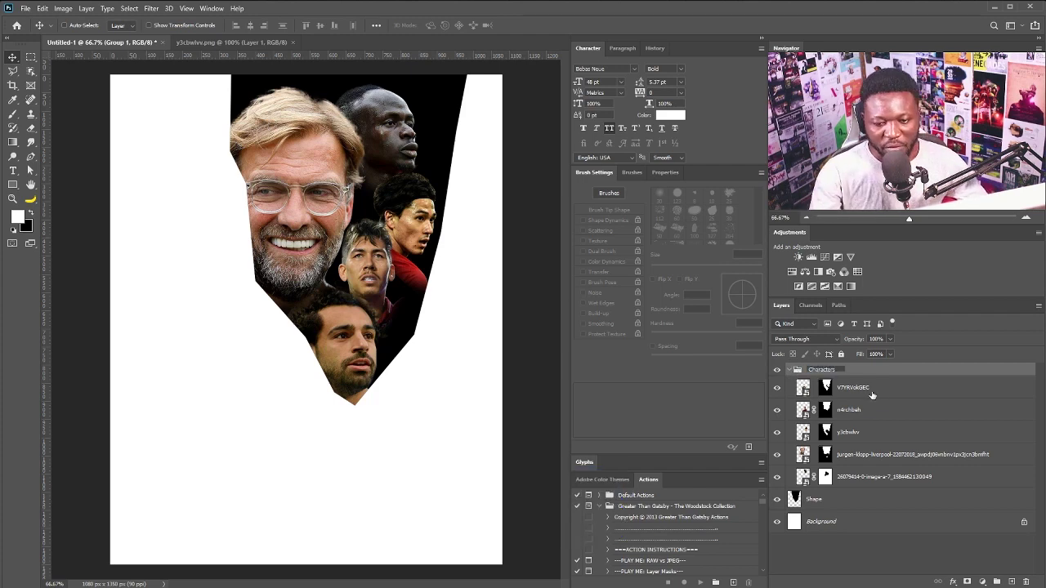
# - Add a Black & White adjustment and place it at the top of the Characters group above all portraits
pyautogui.click(862, 456)
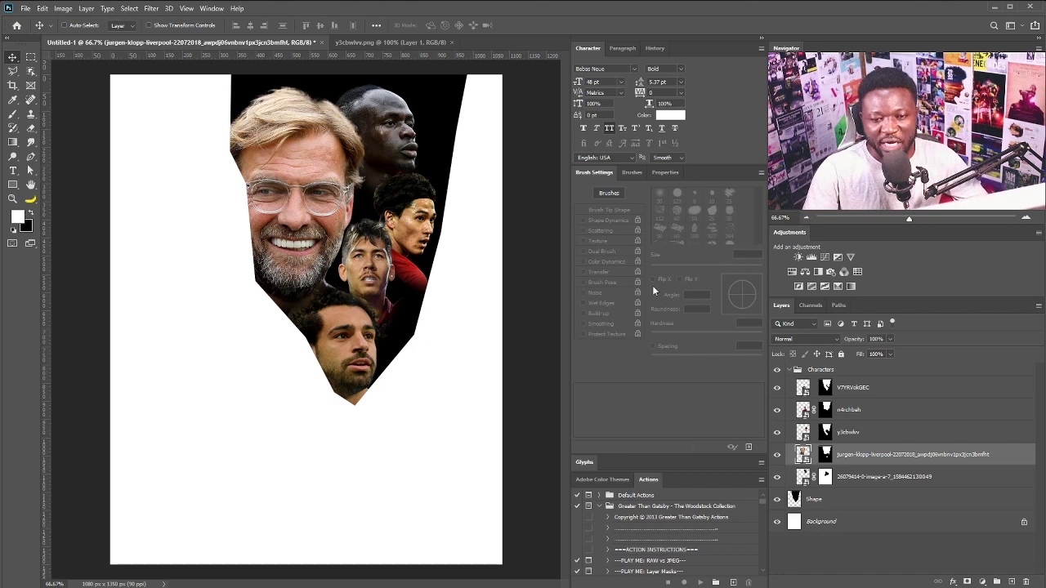
pyautogui.click(818, 271)
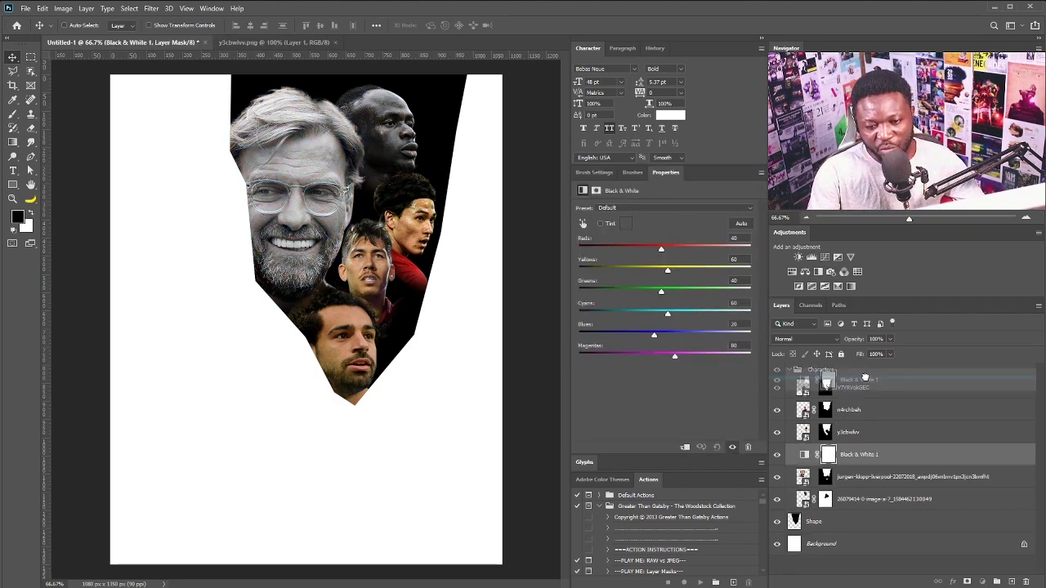
pyautogui.moveTo(866, 378); pyautogui.dragTo(866, 379)
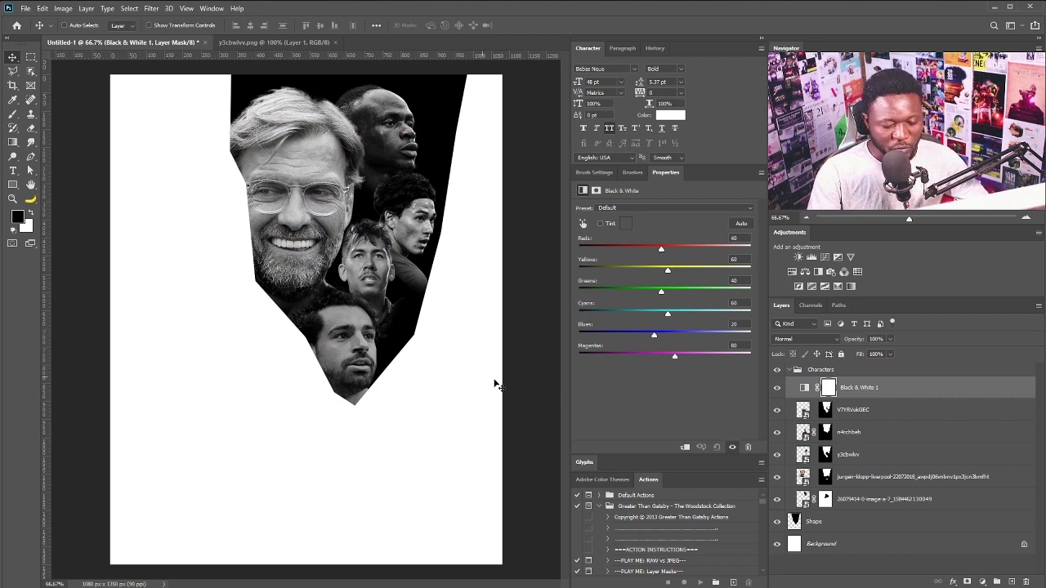
# - Add a Curves adjustment directly above the Klopp portrait and clip it to that layer
pyautogui.click(886, 476)
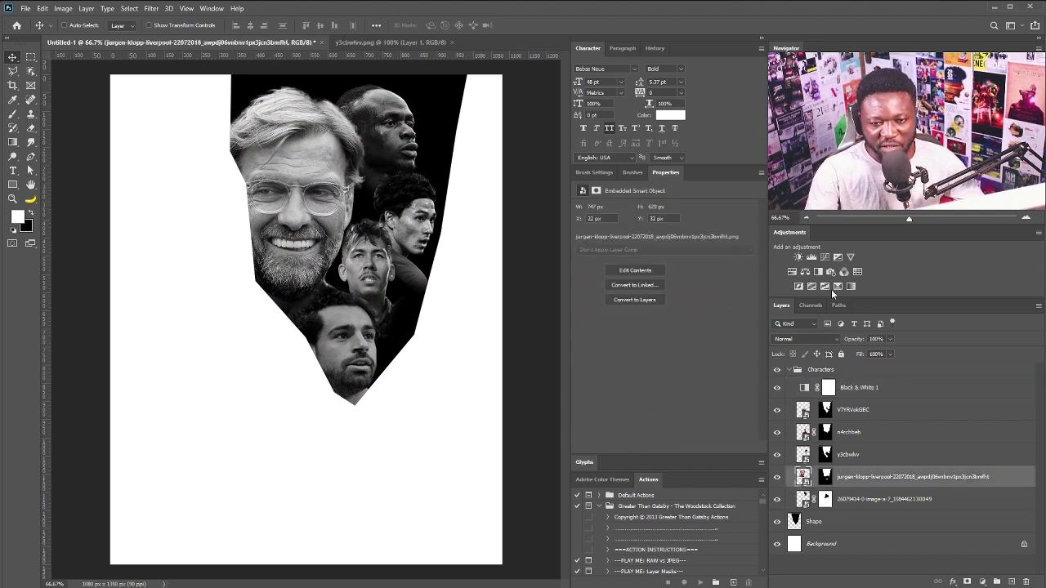
pyautogui.click(825, 257)
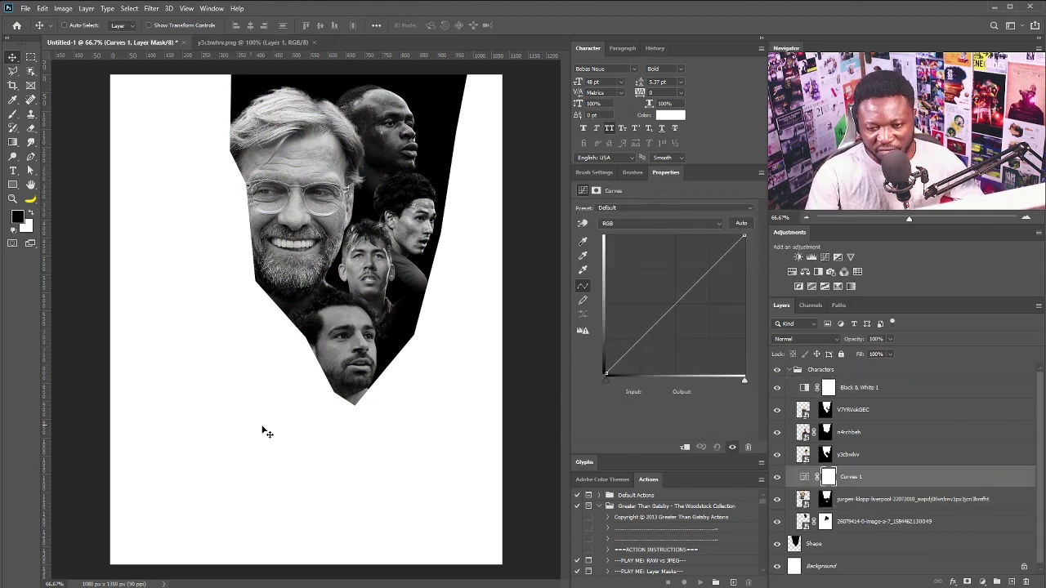
pyautogui.click(684, 448)
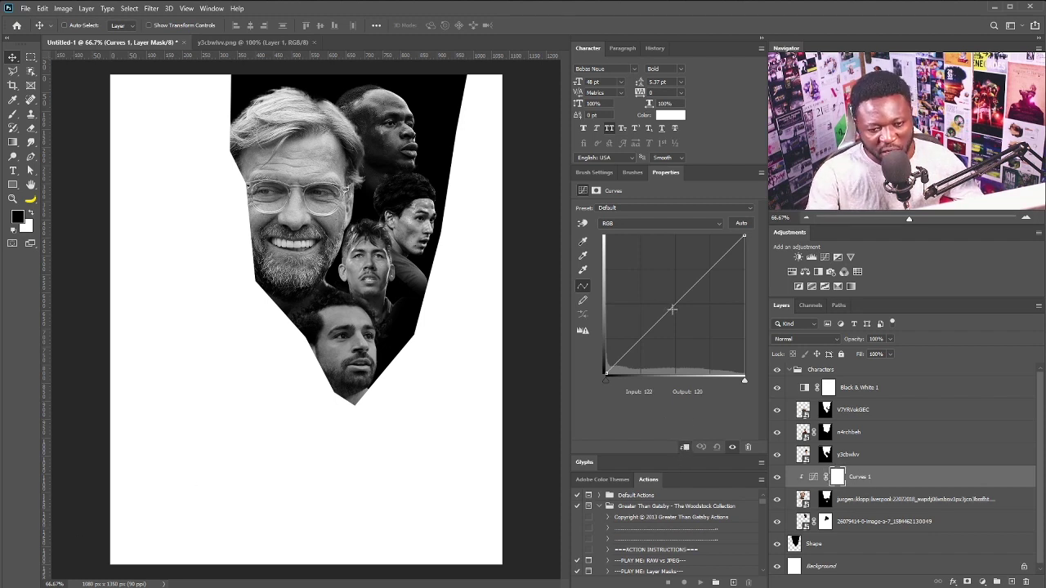
# - Shape the clipped curve into a steep S with darker shadows and brighter highlights to raise Klopp's contrast
pyautogui.moveTo(670, 311); pyautogui.dragTo(675, 319)
pyautogui.moveTo(678, 323); pyautogui.dragTo(668, 329)
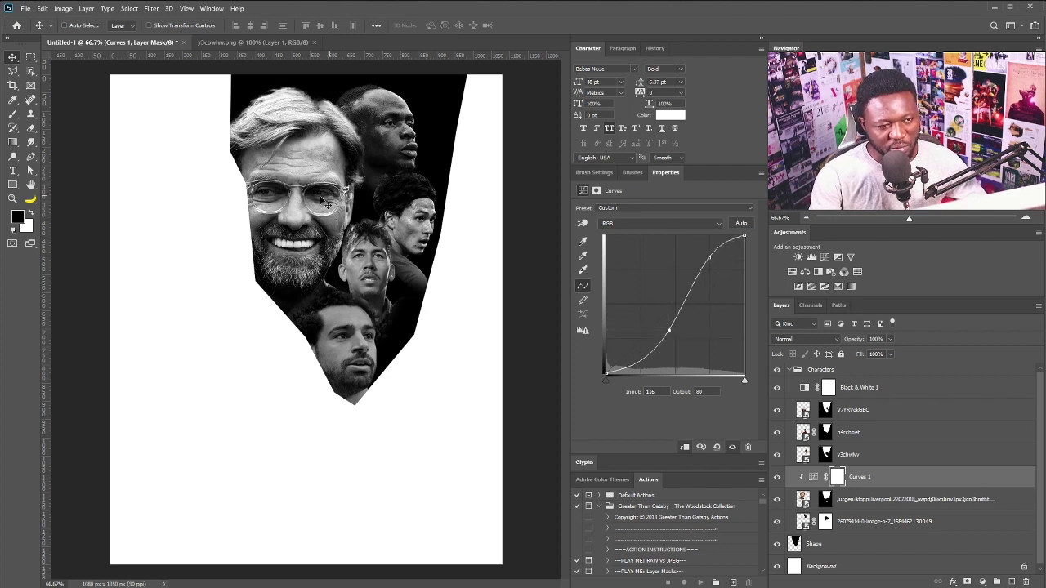
pyautogui.moveTo(710, 256); pyautogui.dragTo(696, 248)
pyautogui.moveTo(668, 330); pyautogui.dragTo(656, 323)
pyautogui.moveTo(696, 249); pyautogui.dragTo(692, 242)
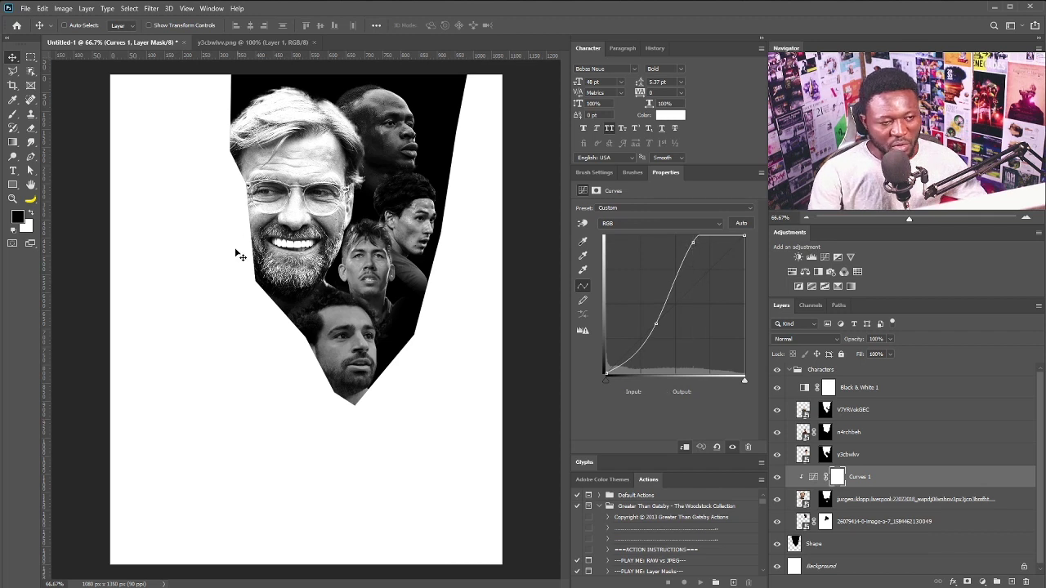
# - Create a black-filled layer clipped to the Klopp portrait and hide it with an inverted layer mask
pyautogui.click(864, 501)
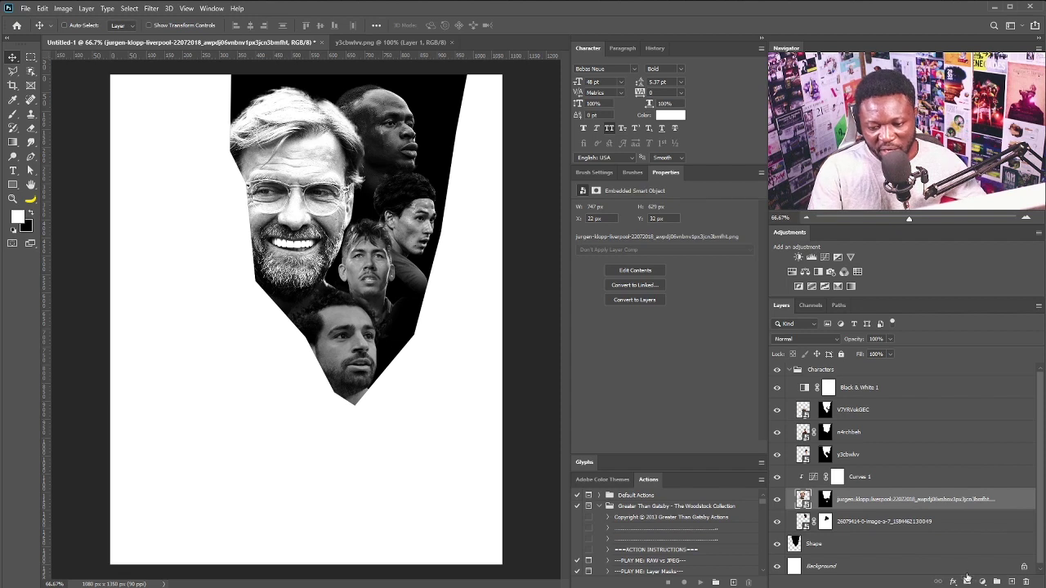
pyautogui.click(1011, 582)
pyautogui.hotkey('ctrl', 'BackSpace')
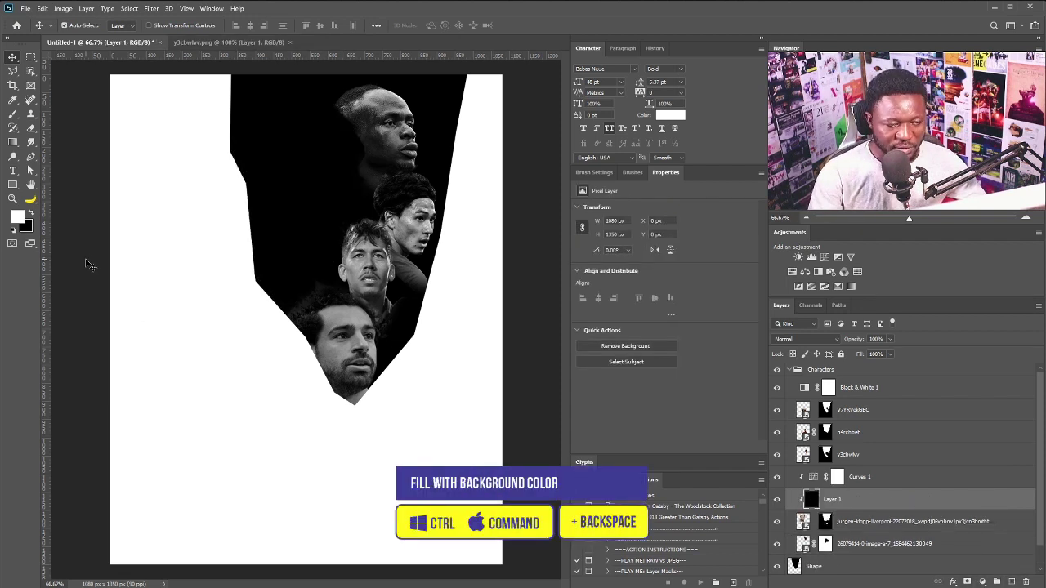
pyautogui.click(967, 581)
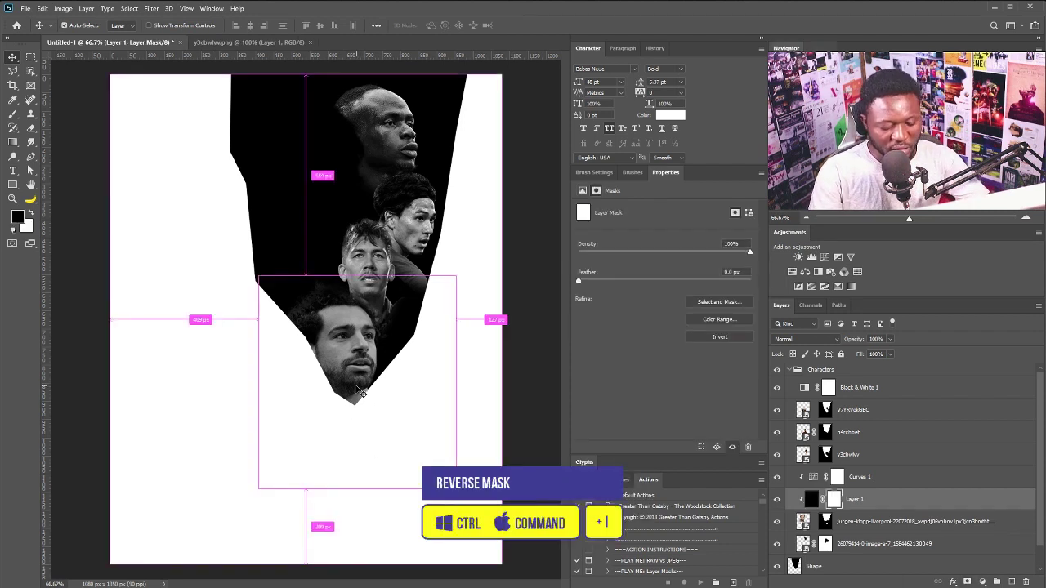
pyautogui.hotkey('ctrl', 'i')
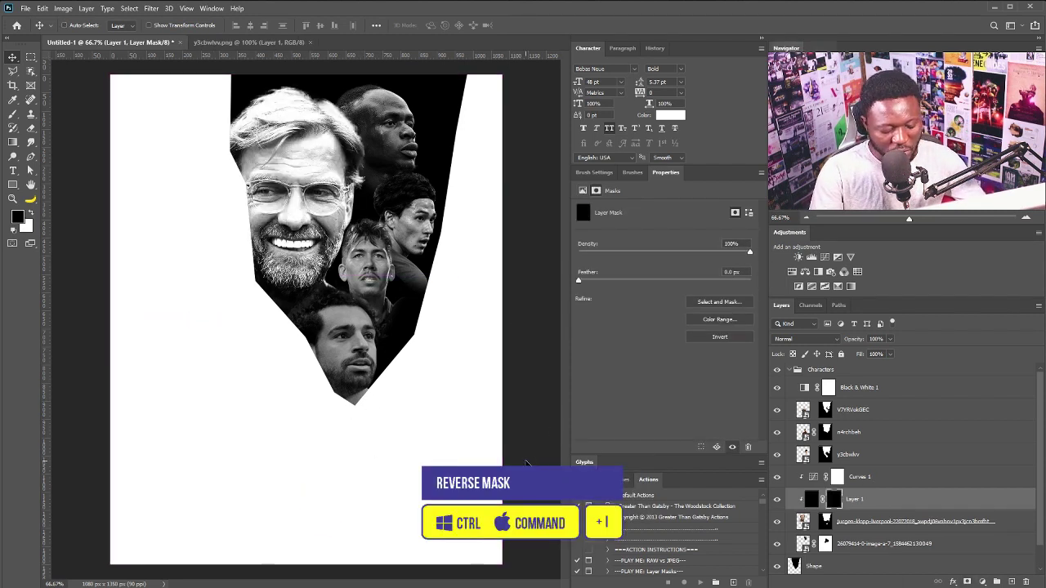
# - Reveal black shading over the left side of Klopp's face by painting the mask with a 150 px soft white brush
pyautogui.press('b')
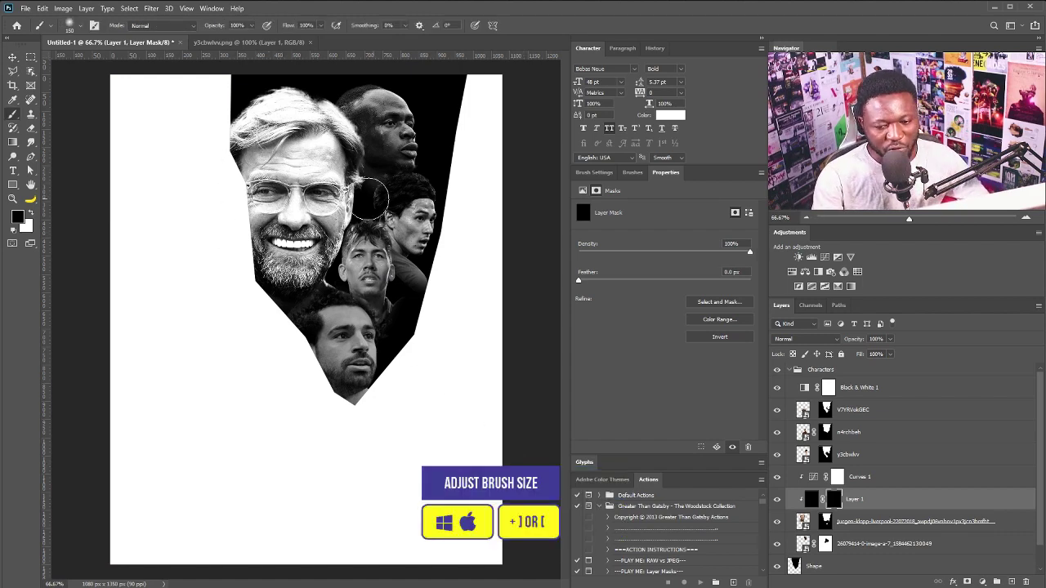
pyautogui.click(31, 213)
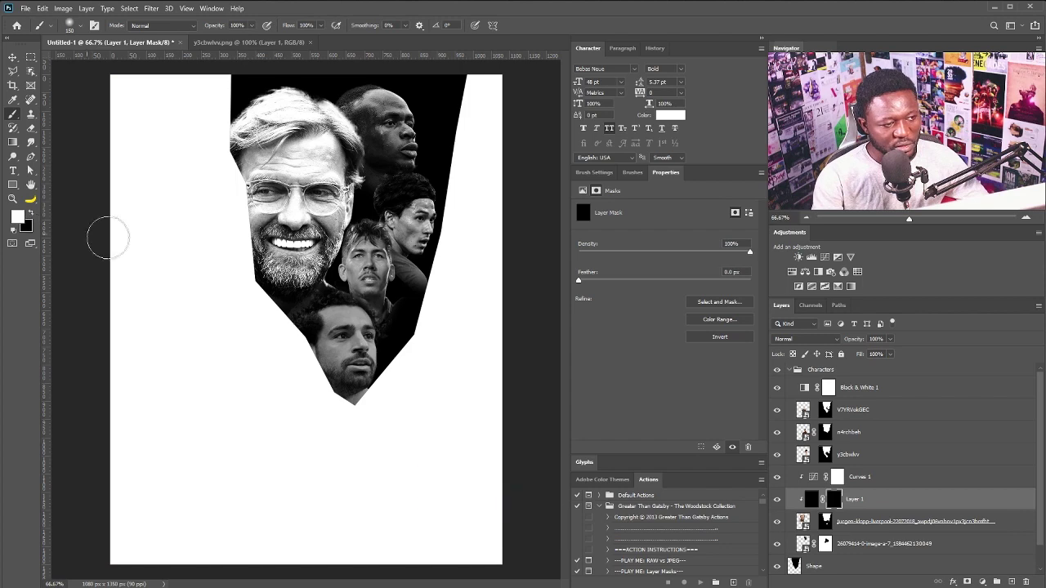
pyautogui.moveTo(246, 155)
pyautogui.mouseDown()
pyautogui.moveTo(271, 210)
pyautogui.moveTo(263, 191)
pyautogui.moveTo(240, 183)
pyautogui.moveTo(357, 137)
pyautogui.moveTo(259, 167)
pyautogui.moveTo(255, 201)
pyautogui.moveTo(217, 210)
pyautogui.moveTo(328, 163)
pyautogui.moveTo(286, 210)
pyautogui.moveTo(283, 196)
pyautogui.moveTo(331, 186)
pyautogui.moveTo(287, 197)
pyautogui.moveTo(248, 228)
pyautogui.moveTo(248, 206)
pyautogui.moveTo(260, 311)
pyautogui.moveTo(277, 294)
pyautogui.moveTo(272, 275)
pyautogui.moveTo(246, 264)
pyautogui.moveTo(296, 258)
pyautogui.mouseUp()
# - Refine the shading around Klopp's eye, forehead, cheek and beard with a 70 px brush at 11% flow, alternating white and black
pyautogui.press('[')
pyautogui.press('[')
pyautogui.press('[')
pyautogui.press('[')
pyautogui.press('[')
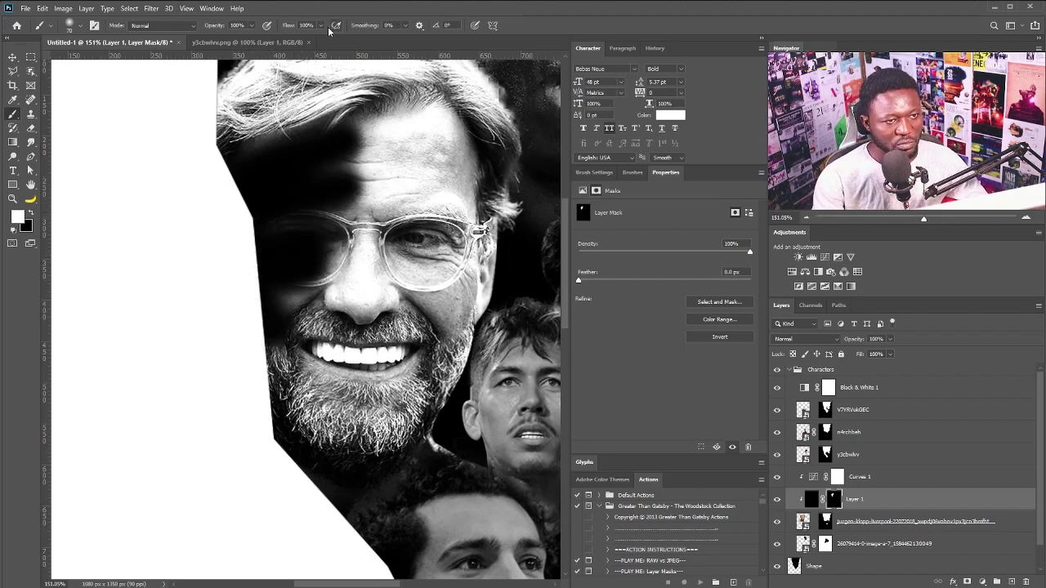
pyautogui.click(322, 27)
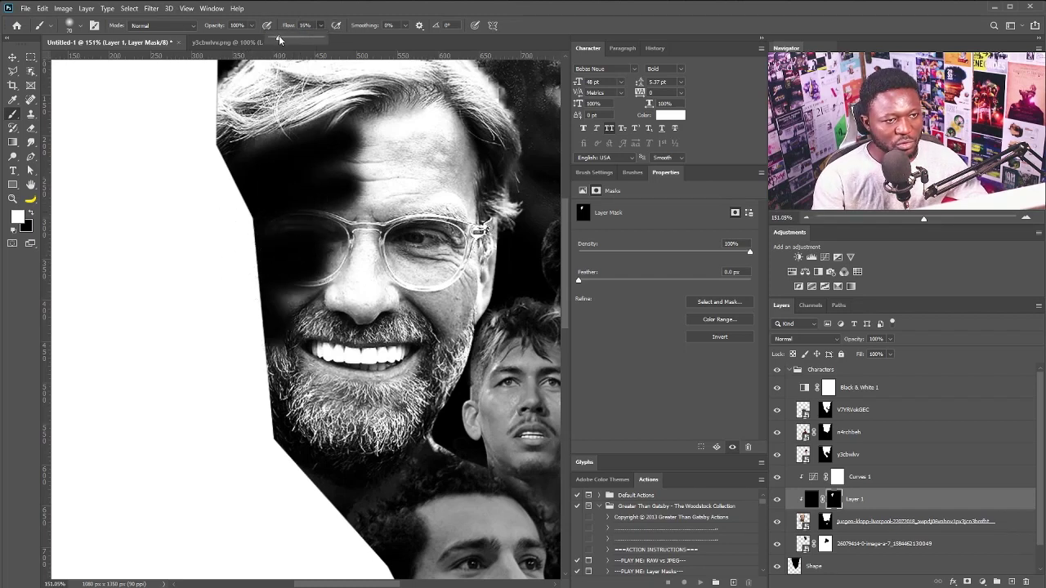
pyautogui.moveTo(278, 35); pyautogui.dragTo(275, 36)
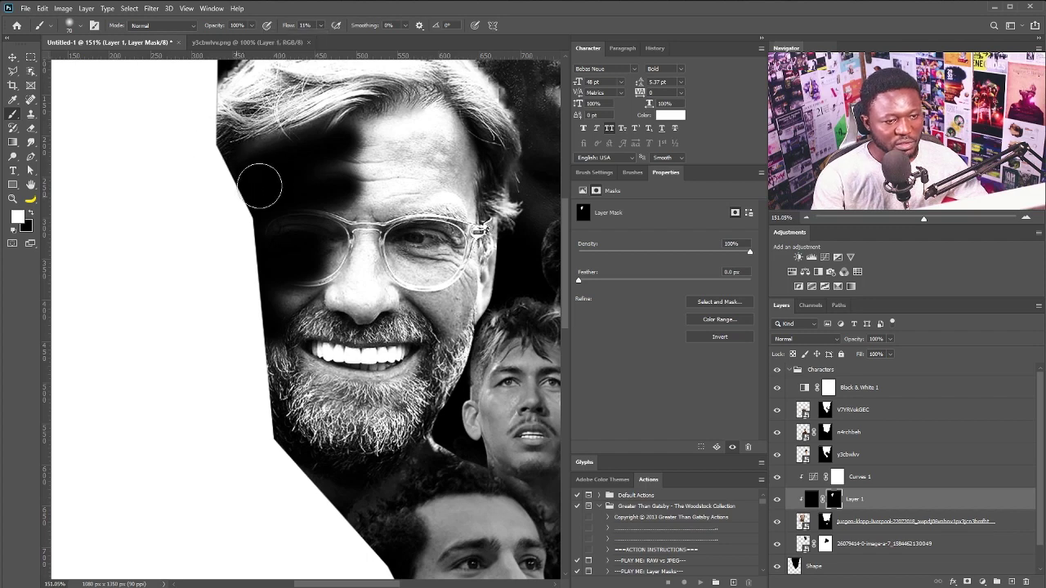
pyautogui.moveTo(255, 327)
pyautogui.mouseDown()
pyautogui.moveTo(286, 342)
pyautogui.moveTo(250, 344)
pyautogui.moveTo(233, 362)
pyautogui.moveTo(273, 393)
pyautogui.moveTo(255, 391)
pyautogui.moveTo(235, 337)
pyautogui.moveTo(237, 350)
pyautogui.moveTo(253, 348)
pyautogui.moveTo(244, 317)
pyautogui.moveTo(288, 307)
pyautogui.moveTo(255, 260)
pyautogui.moveTo(216, 98)
pyautogui.mouseUp()
pyautogui.press('x')
pyautogui.moveTo(327, 233)
pyautogui.mouseDown()
pyautogui.moveTo(343, 180)
pyautogui.moveTo(309, 237)
pyautogui.mouseUp()
pyautogui.press('x')
pyautogui.moveTo(327, 163)
pyautogui.mouseDown()
pyautogui.moveTo(277, 283)
pyautogui.moveTo(300, 408)
pyautogui.moveTo(366, 172)
pyautogui.mouseUp()
pyautogui.moveTo(316, 369); pyautogui.dragTo(316, 276)
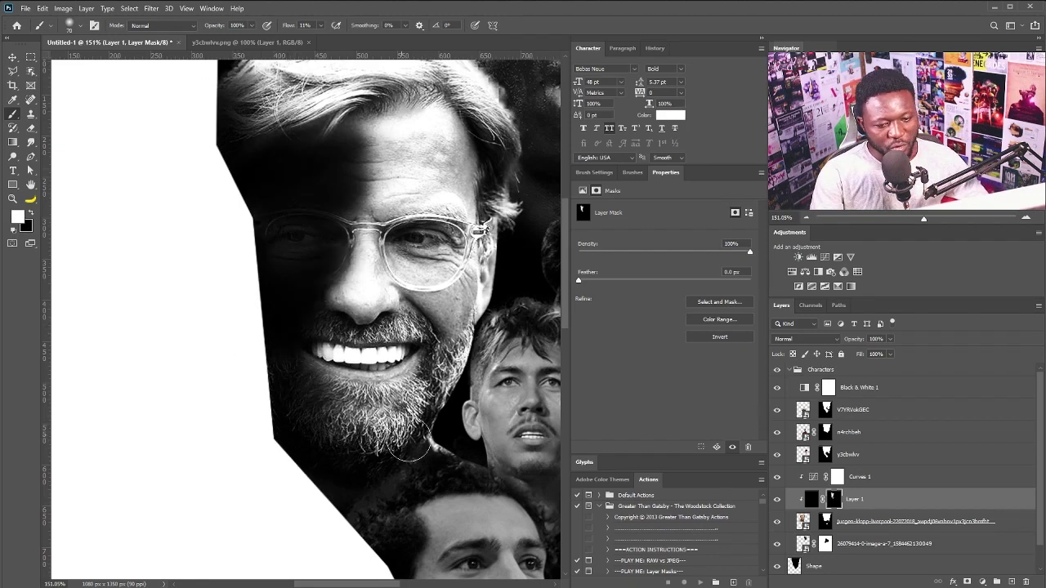
# - In the shading layer's blending options, split the Underlying Layer white slider to about 113 / 255 so Klopp's highlights show through
pyautogui.scroll(-3, 366, 312)
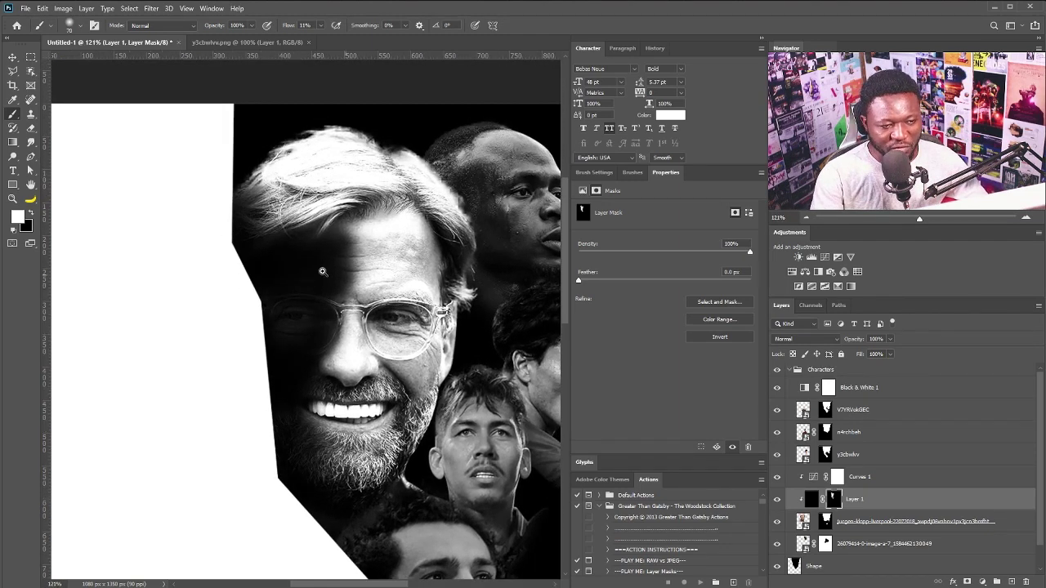
pyautogui.press('h')
pyautogui.doubleClick(1017, 507)
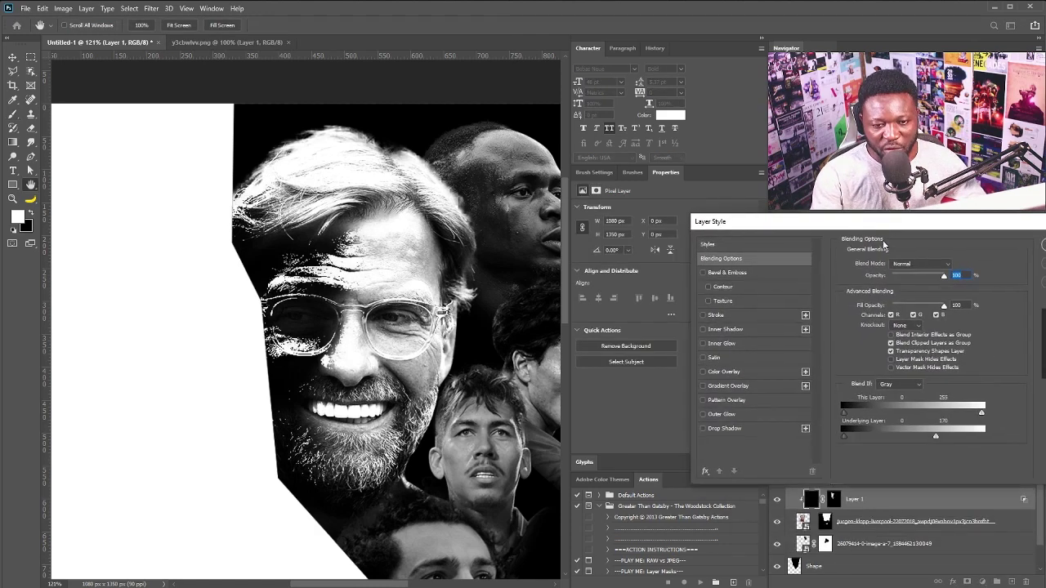
pyautogui.moveTo(949, 438)
pyautogui.mouseDown()
pyautogui.moveTo(989, 438)
pyautogui.moveTo(930, 438)
pyautogui.moveTo(939, 439)
pyautogui.mouseUp()
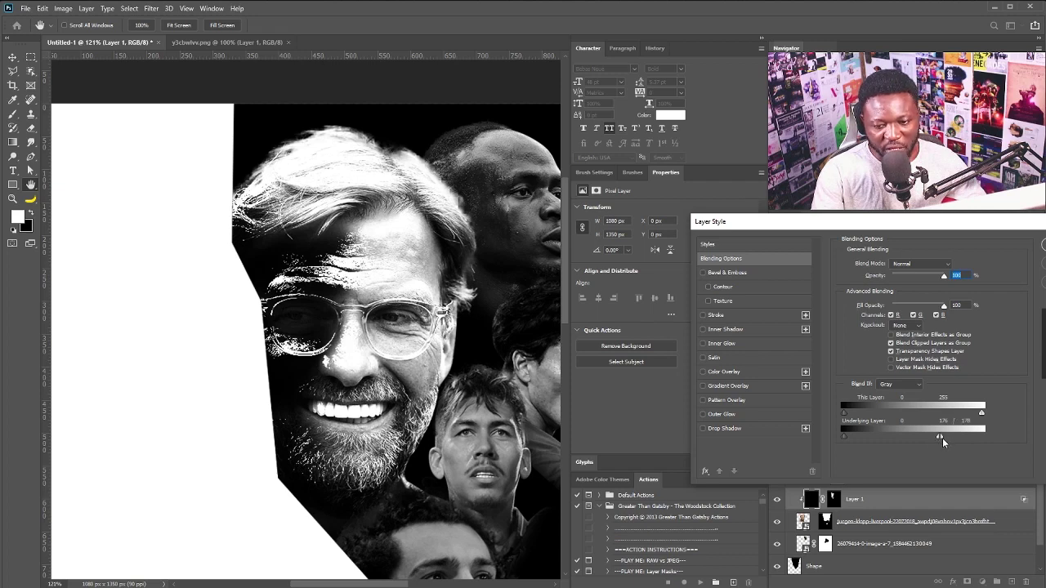
pyautogui.moveTo(941, 439); pyautogui.dragTo(970, 435)
pyautogui.moveTo(902, 437); pyautogui.dragTo(907, 438)
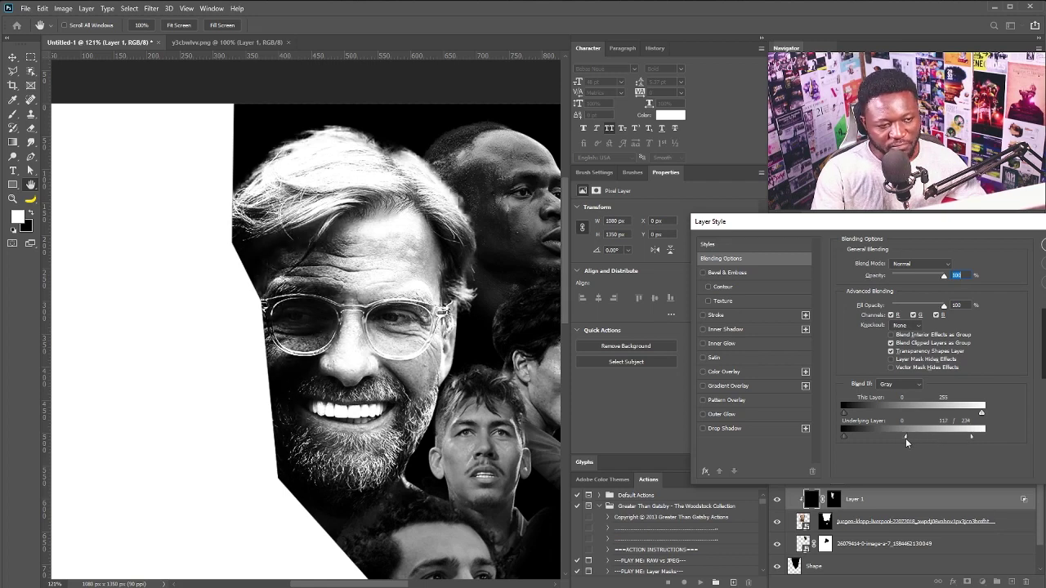
pyautogui.moveTo(970, 436); pyautogui.dragTo(981, 435)
pyautogui.moveTo(905, 437)
pyautogui.mouseDown()
pyautogui.moveTo(919, 437)
pyautogui.moveTo(903, 436)
pyautogui.mouseUp()
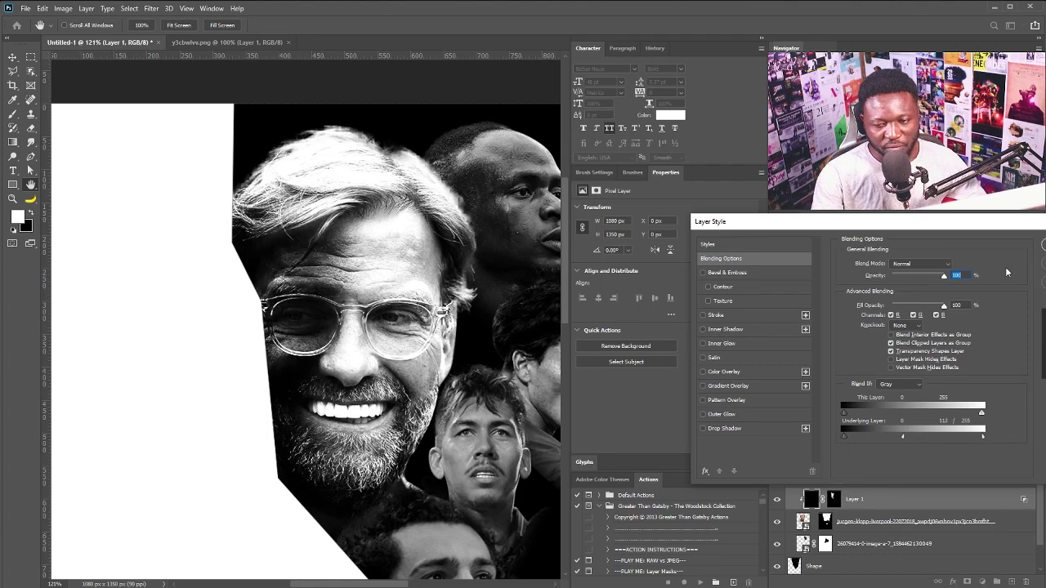
pyautogui.press('Return')
# - Add a layer named Burn clipped above the black shading layer, in Overlay mode and filled with 50% gray
pyautogui.press('b')
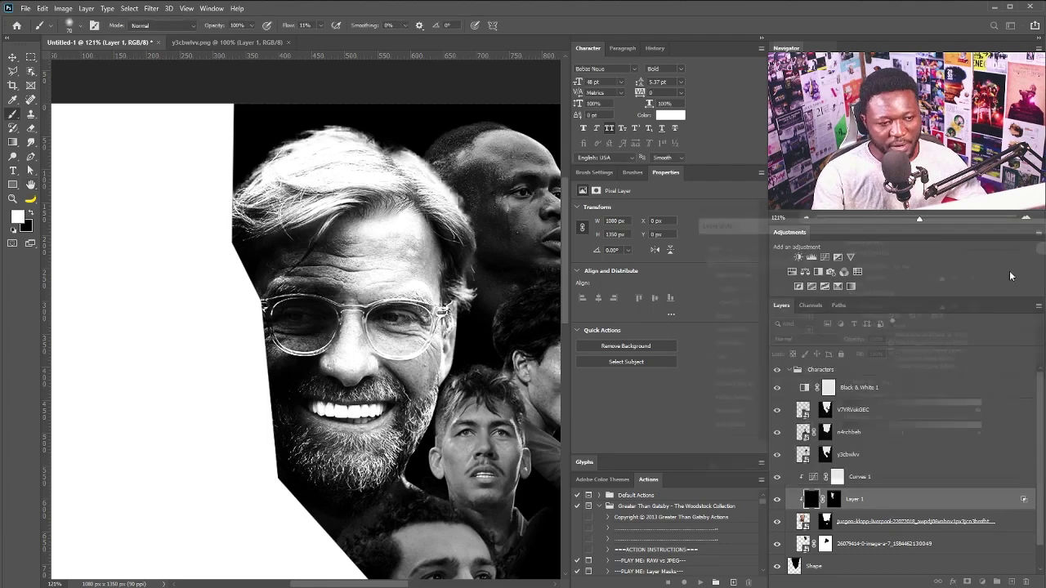
pyautogui.scroll(2, 288, 263)
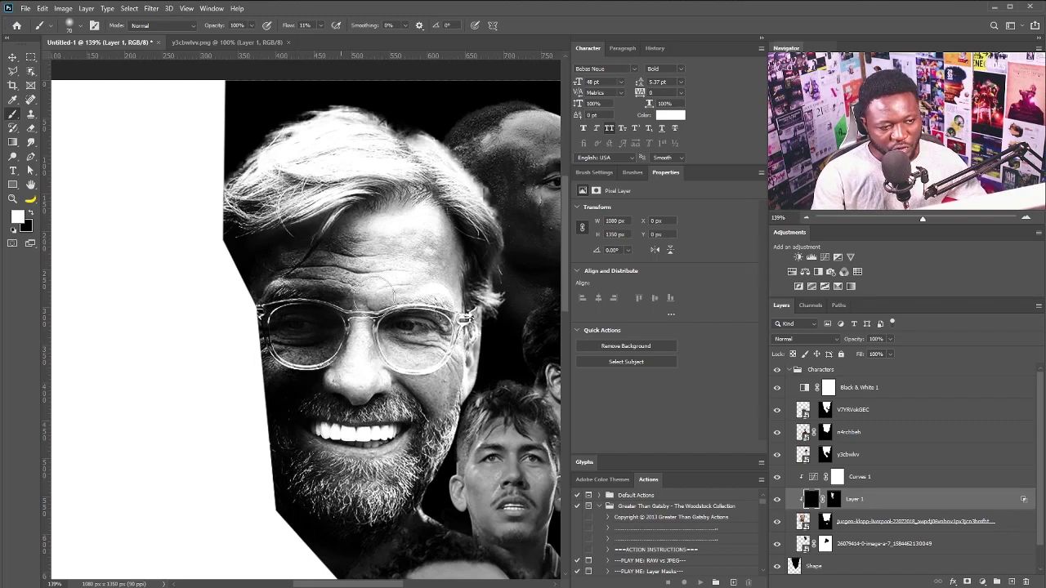
pyautogui.keyDown('alt'); pyautogui.click(1011, 582); pyautogui.keyUp('alt')
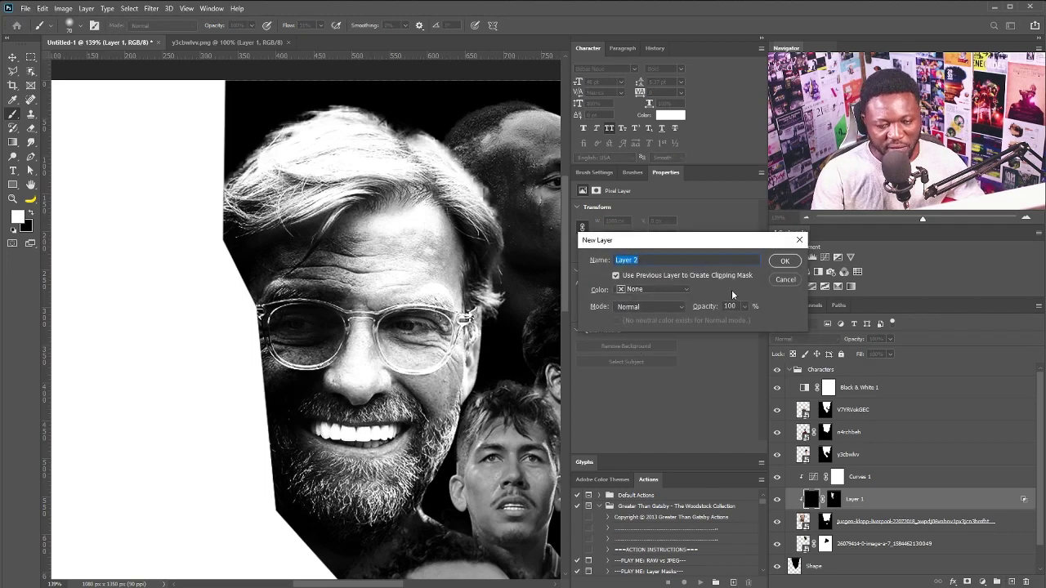
pyautogui.click(649, 307)
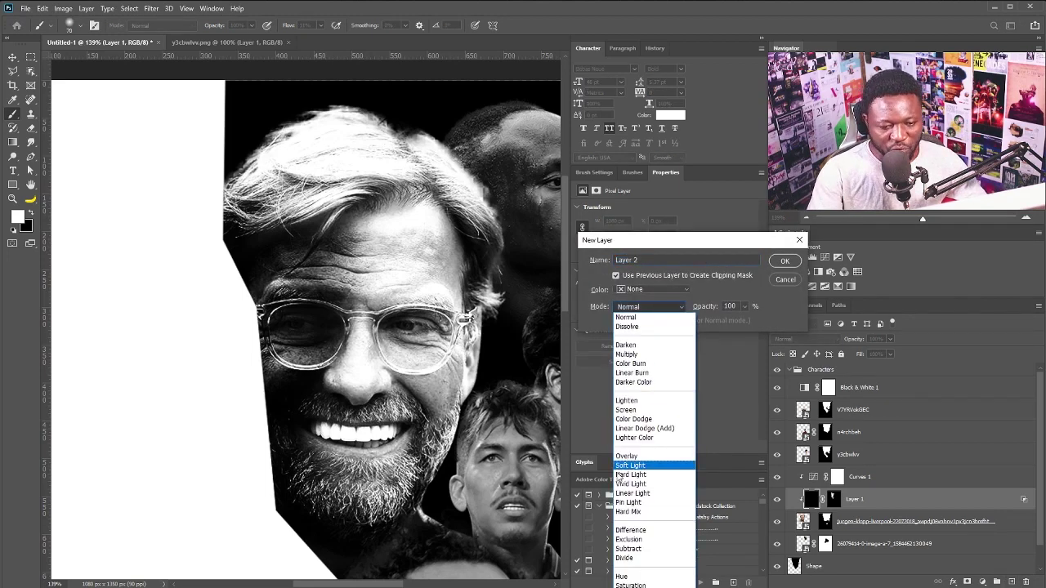
pyautogui.click(651, 451)
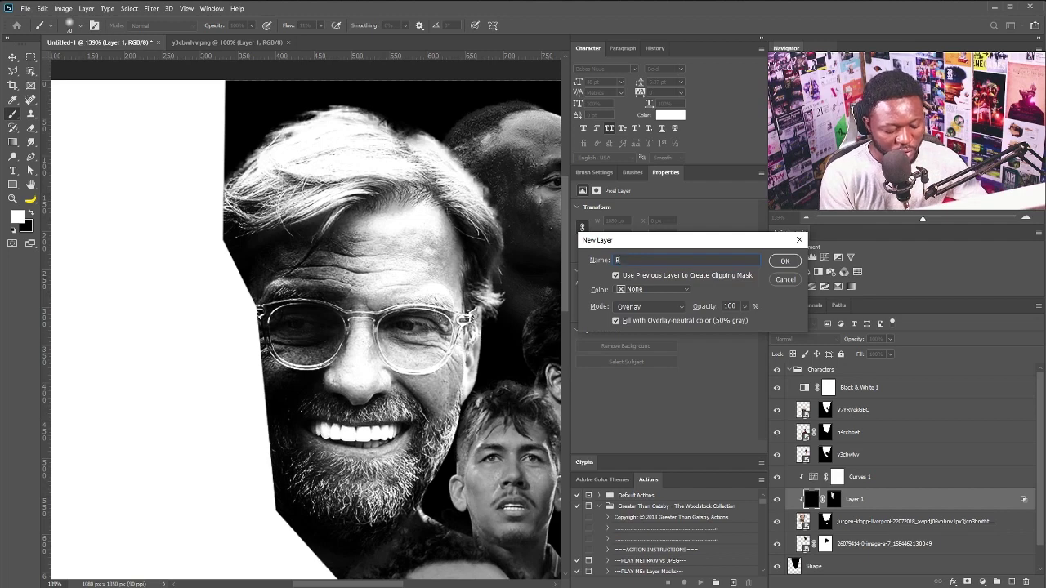
pyautogui.write('Burn')
pyautogui.press('Return')
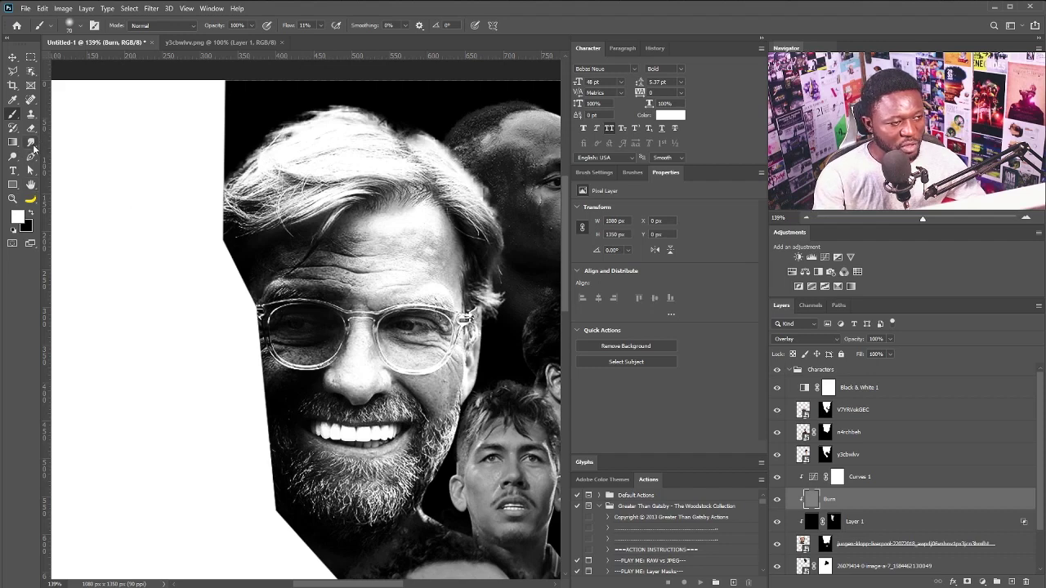
# - Darken Klopp's face from the forehead to the beard on the gray layer using the Burn tool at 60 px, Midtones, 50% exposure
pyautogui.press('o')
pyautogui.press(']')
pyautogui.press(']')
pyautogui.press(']')
pyautogui.press(']')
pyautogui.press(']')
pyautogui.press(']')
pyautogui.press(']')
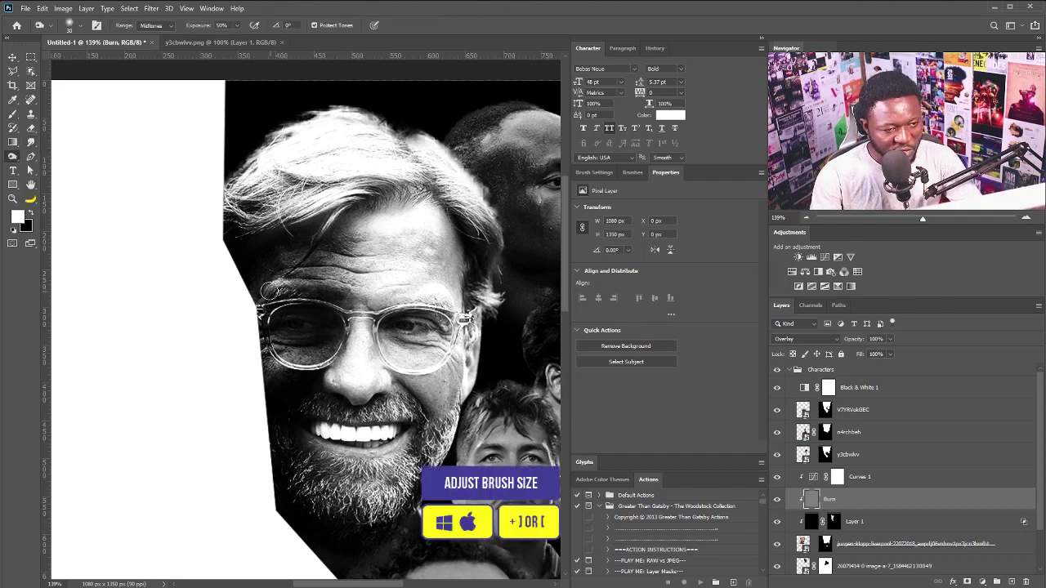
pyautogui.moveTo(299, 268)
pyautogui.mouseDown()
pyautogui.moveTo(260, 294)
pyautogui.moveTo(303, 270)
pyautogui.moveTo(237, 254)
pyautogui.moveTo(307, 375)
pyautogui.moveTo(292, 463)
pyautogui.moveTo(277, 258)
pyautogui.moveTo(314, 282)
pyautogui.moveTo(299, 348)
pyautogui.moveTo(343, 493)
pyautogui.mouseUp()
pyautogui.moveTo(482, 335); pyautogui.dragTo(446, 345)
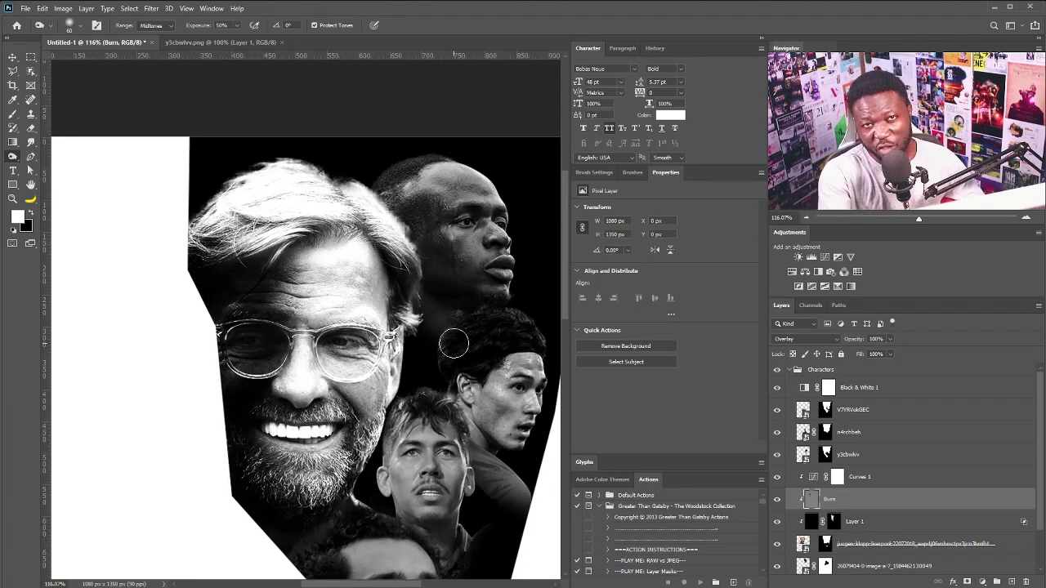
# - Clip a Curves adjustment to the lowest player portrait and shape a steep curve with both end points moved inward for strong contrast
pyautogui.click(853, 410)
pyautogui.click(824, 258)
pyautogui.moveTo(645, 335); pyautogui.dragTo(645, 325)
pyautogui.click(685, 448)
pyautogui.moveTo(699, 266); pyautogui.dragTo(699, 245)
pyautogui.moveTo(499, 441); pyautogui.dragTo(457, 276)
pyautogui.moveTo(644, 326); pyautogui.dragTo(630, 326)
pyautogui.moveTo(699, 245); pyautogui.dragTo(695, 242)
pyautogui.moveTo(630, 326); pyautogui.dragTo(636, 336)
pyautogui.moveTo(744, 381); pyautogui.dragTo(722, 381)
pyautogui.moveTo(605, 380); pyautogui.dragTo(625, 380)
pyautogui.moveTo(696, 242); pyautogui.dragTo(694, 238)
pyautogui.moveTo(636, 336); pyautogui.dragTo(638, 336)
pyautogui.moveTo(694, 237); pyautogui.dragTo(691, 237)
pyautogui.moveTo(660, 281); pyautogui.dragTo(656, 263)
pyautogui.moveTo(511, 117); pyautogui.dragTo(486, 268)
# - Clip a Curves adjustment to the centre player portrait below Klopp's ear, steepening it with the black point at input 43
pyautogui.click(854, 455)
pyautogui.moveTo(363, 402); pyautogui.dragTo(377, 359)
pyautogui.scroll(-1, 377, 360)
pyautogui.click(825, 258)
pyautogui.click(685, 447)
pyautogui.moveTo(687, 295); pyautogui.dragTo(677, 257)
pyautogui.moveTo(640, 315); pyautogui.dragTo(642, 341)
pyautogui.moveTo(678, 256); pyautogui.dragTo(677, 237)
pyautogui.moveTo(606, 381)
pyautogui.mouseDown()
pyautogui.moveTo(634, 384)
pyautogui.moveTo(623, 384)
pyautogui.mouseUp()
pyautogui.moveTo(744, 381); pyautogui.dragTo(743, 383)
pyautogui.moveTo(337, 232); pyautogui.dragTo(322, 204)
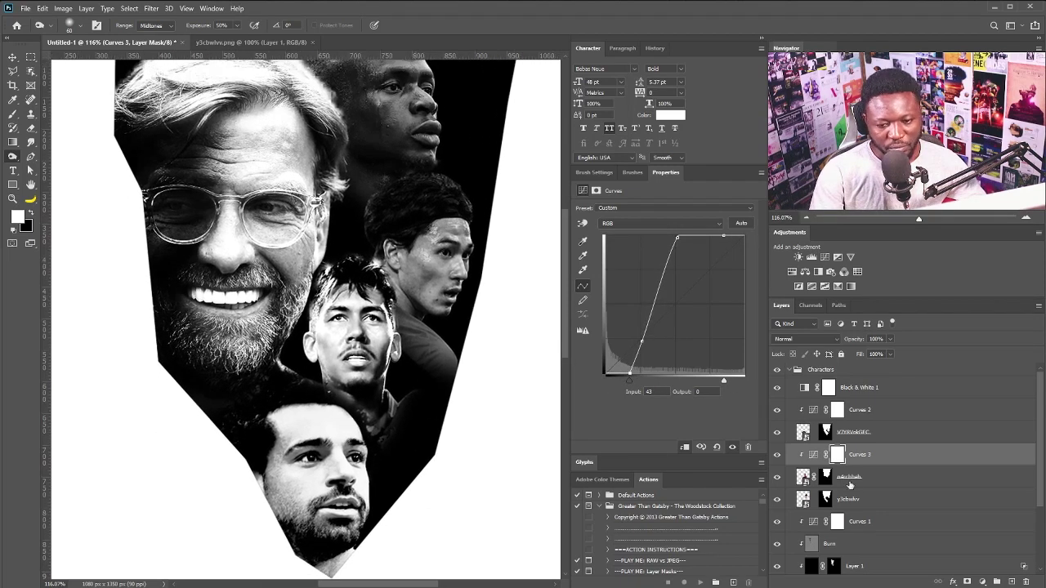
# - Clip a Curves adjustment to the player portrait at the shape's right edge, steepening it with the black point at input 56
pyautogui.click(860, 501)
pyautogui.click(825, 257)
pyautogui.click(684, 447)
pyautogui.moveTo(639, 338); pyautogui.dragTo(640, 349)
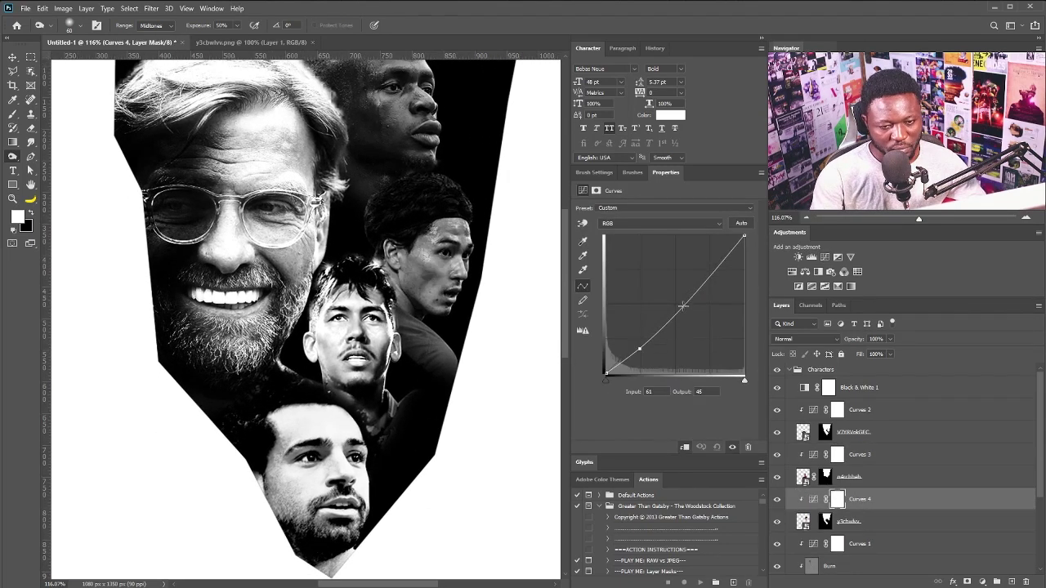
pyautogui.moveTo(688, 282); pyautogui.dragTo(690, 255)
pyautogui.moveTo(606, 382); pyautogui.dragTo(636, 382)
pyautogui.moveTo(690, 256); pyautogui.dragTo(691, 232)
pyautogui.moveTo(639, 384); pyautogui.dragTo(638, 384)
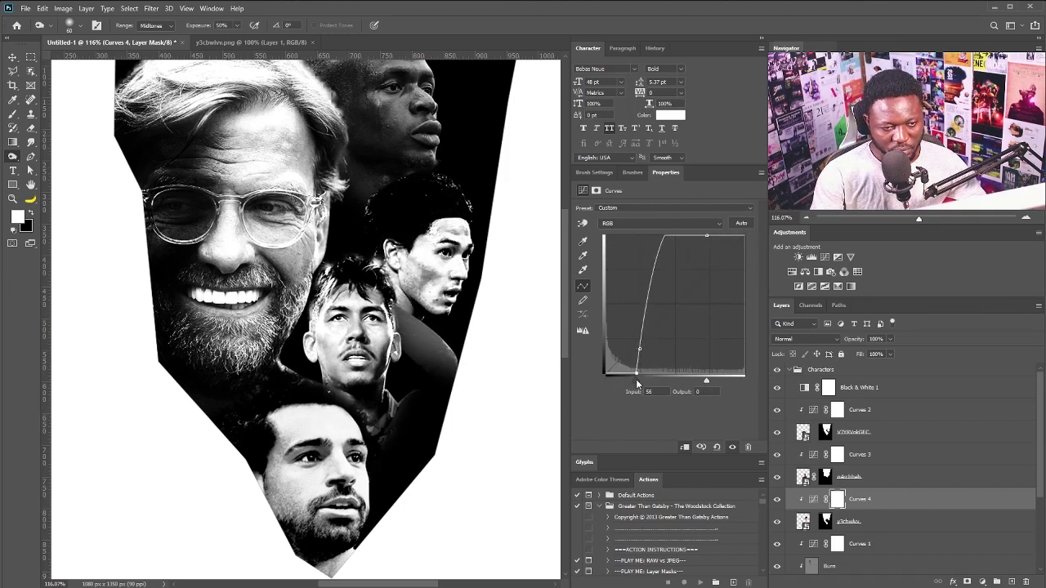
pyautogui.moveTo(458, 237); pyautogui.dragTo(481, 352)
pyautogui.moveTo(636, 382); pyautogui.dragTo(637, 383)
# - Clip a Curves adjustment to the upper-right player portrait, lifting the highlights, lowering the shadows and moving both end points inward
pyautogui.moveTo(1038, 452); pyautogui.dragTo(1035, 514)
pyautogui.click(886, 522)
pyautogui.click(825, 257)
pyautogui.click(684, 446)
pyautogui.moveTo(683, 297); pyautogui.dragTo(677, 240)
pyautogui.moveTo(630, 320); pyautogui.dragTo(633, 338)
pyautogui.moveTo(609, 382)
pyautogui.mouseDown()
pyautogui.moveTo(634, 383)
pyautogui.moveTo(624, 382)
pyautogui.mouseUp()
pyautogui.moveTo(744, 382); pyautogui.dragTo(708, 382)
pyautogui.moveTo(624, 382); pyautogui.dragTo(628, 384)
# - Add a black-filled layer clipped to the upper-right player portrait, hidden by an inverted mask, and ready the 70 px brush for shading
pyautogui.click(856, 546)
pyautogui.click(1012, 582)
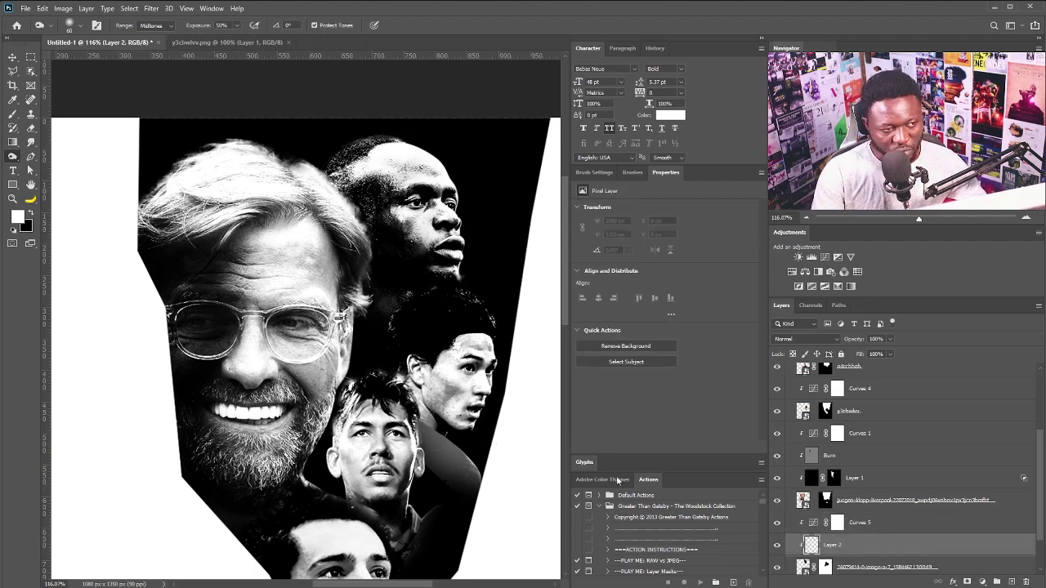
pyautogui.hotkey('ctrl', 'BackSpace')
pyautogui.hotkey('ctrl', 'z')
pyautogui.hotkey('ctrl', 'BackSpace')
pyautogui.moveTo(507, 401); pyautogui.dragTo(450, 346)
pyautogui.keyDown('alt'); pyautogui.click(967, 582); pyautogui.keyUp('alt')
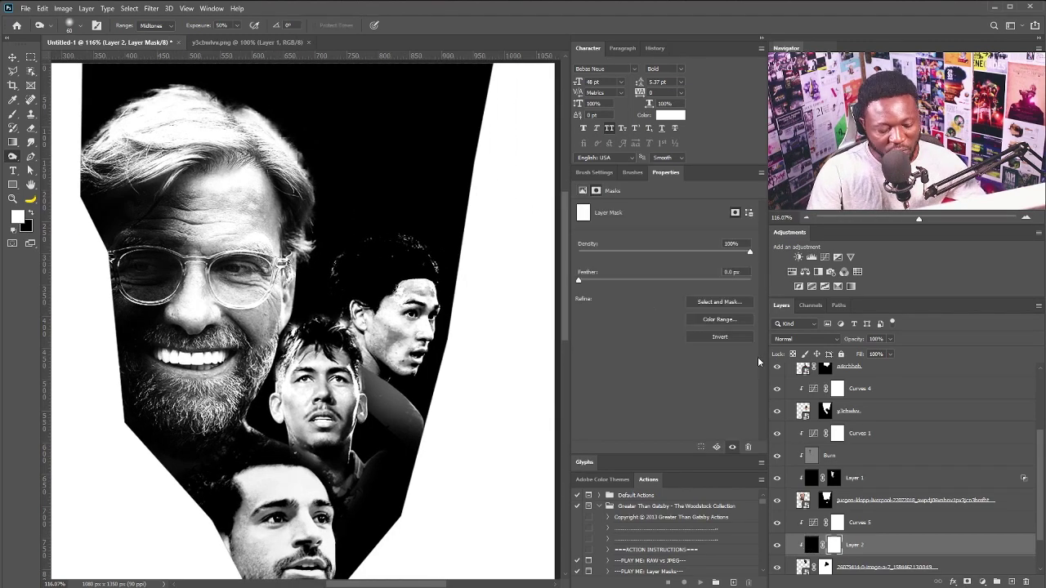
pyautogui.press('b')
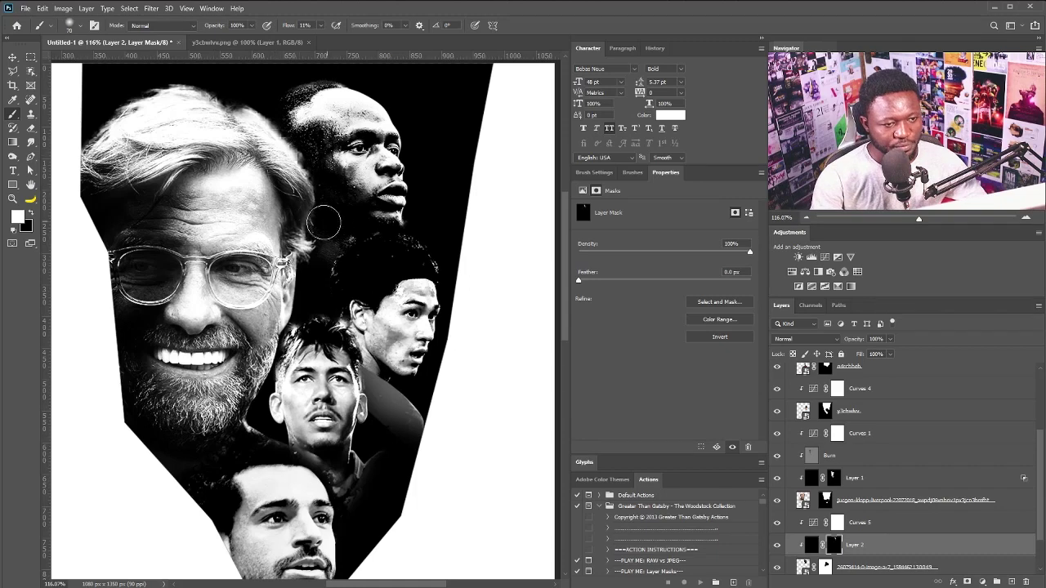
pyautogui.scroll(-2, 397, 242)
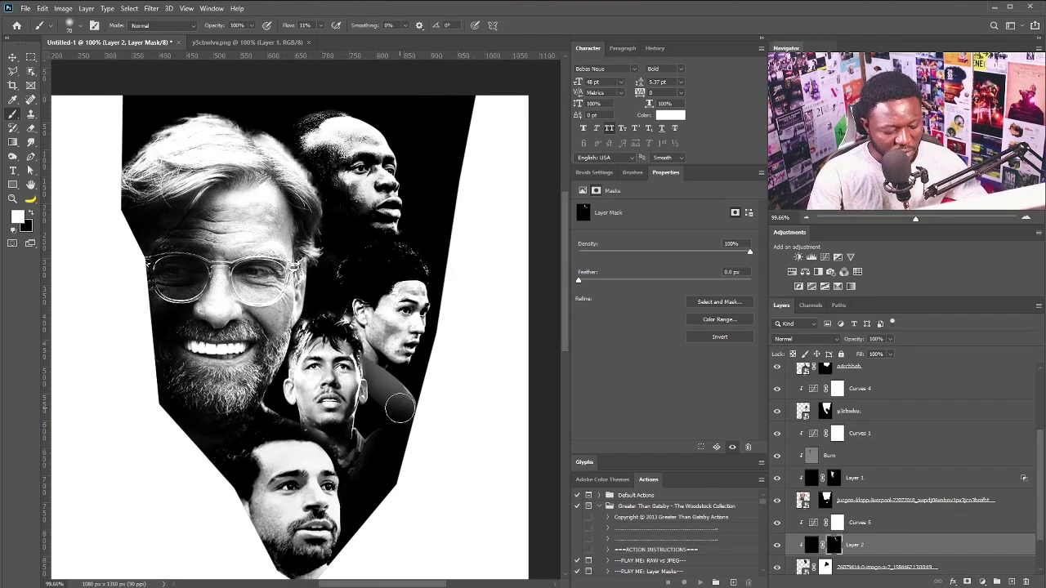
# - Shift the centre player portrait slightly right and down
pyautogui.press('v')
pyautogui.rightClick(336, 374)
pyautogui.click(382, 408)
pyautogui.moveTo(363, 369); pyautogui.dragTo(372, 376)
# - Fade the shoulder of the player at the shape's right edge into the black by painting the portrait's mask with black
pyautogui.rightClick(397, 305)
pyautogui.click(415, 319)
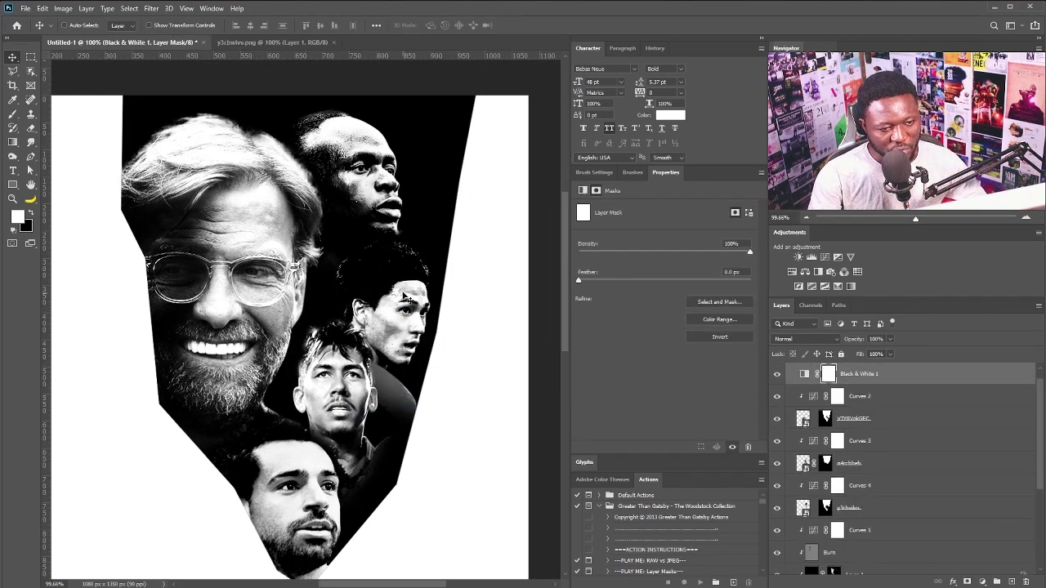
pyautogui.keyDown('ctrl'); pyautogui.click(403, 299); pyautogui.keyUp('ctrl')
pyautogui.press('b')
pyautogui.press('x')
pyautogui.moveTo(379, 385); pyautogui.dragTo(413, 424)
pyautogui.scroll(-2, 414, 338)
pyautogui.scroll(2, 327, 493)
# - Nudge the lowest player portrait slightly left and down within the shape
pyautogui.press('v')
pyautogui.rightClick(312, 498)
pyautogui.click(341, 531)
pyautogui.moveTo(321, 510); pyautogui.dragTo(318, 515)
pyautogui.scroll(-2, 339, 438)
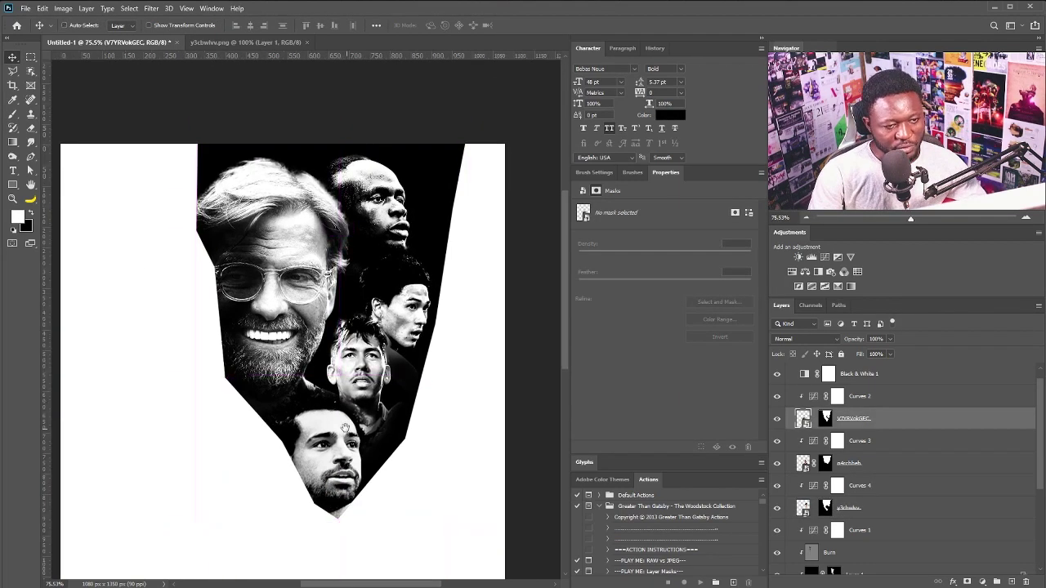
pyautogui.scroll(1, 347, 428)
# - Duplicate the Characters group, hide the original, and convert the copy to a smart object
pyautogui.moveTo(1039, 423); pyautogui.dragTo(1002, 399)
pyautogui.click(790, 371)
pyautogui.moveTo(847, 375); pyautogui.dragTo(1011, 582)
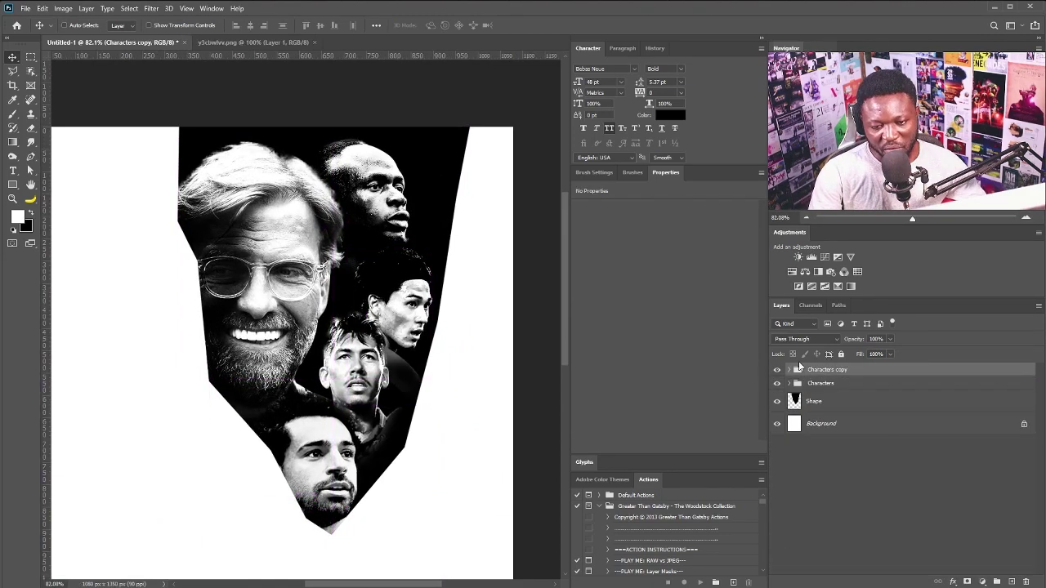
pyautogui.click(777, 384)
pyautogui.rightClick(828, 370)
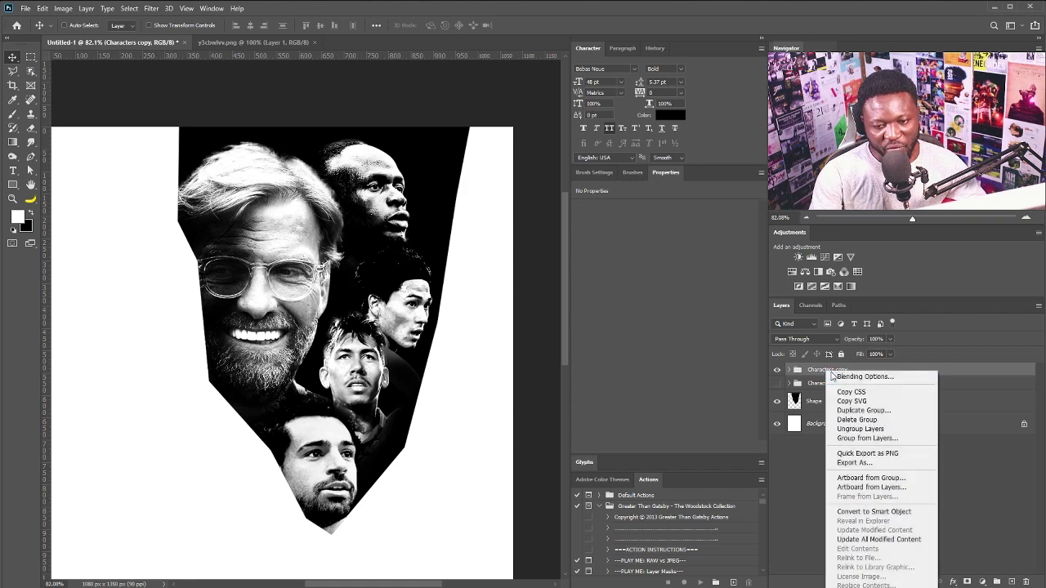
pyautogui.click(874, 512)
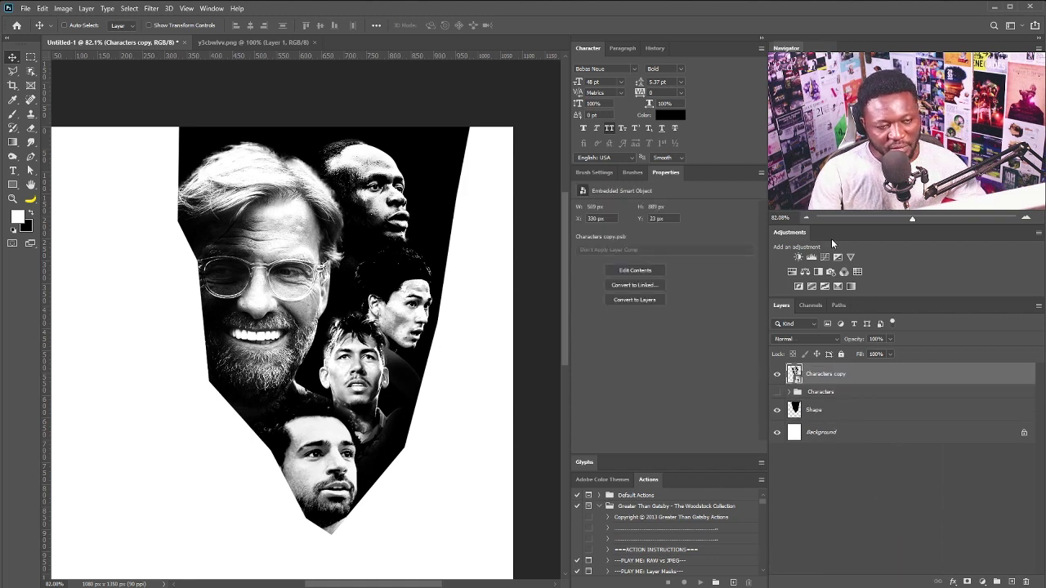
# - Apply Oil Paint to the Characters copy with Stylization 2.0, Cleanliness 0.8, Scale 0.5, Bristle Detail 10.0 and Lighting off
pyautogui.click(149, 9)
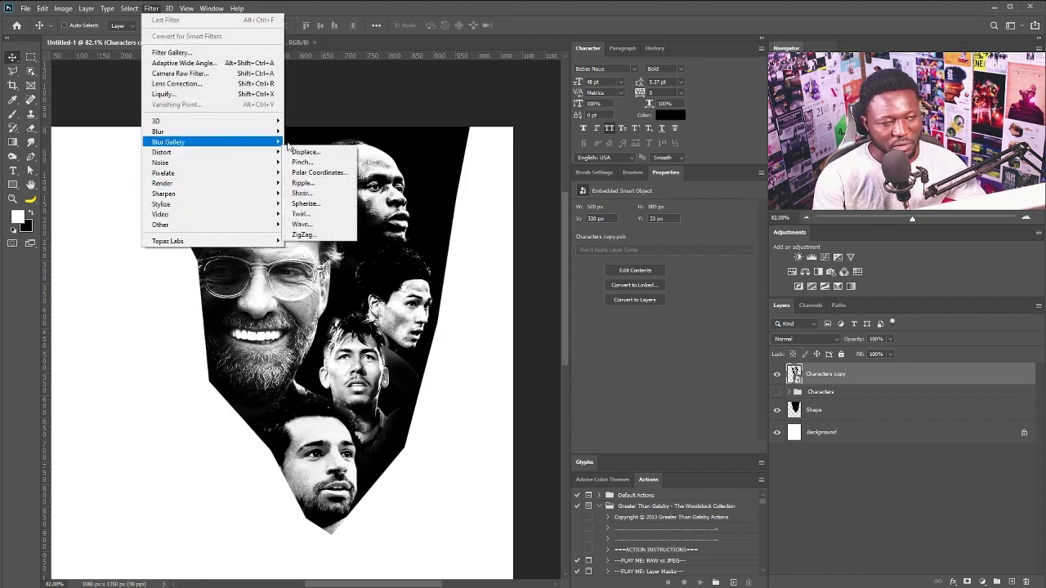
pyautogui.moveTo(224, 206)
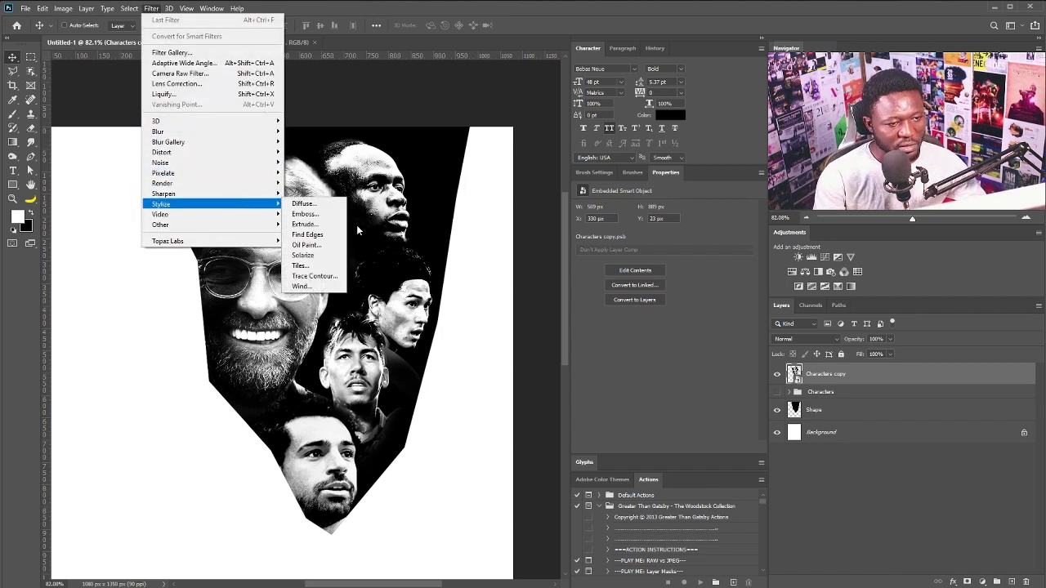
pyautogui.click(307, 245)
pyautogui.moveTo(451, 340); pyautogui.dragTo(441, 341)
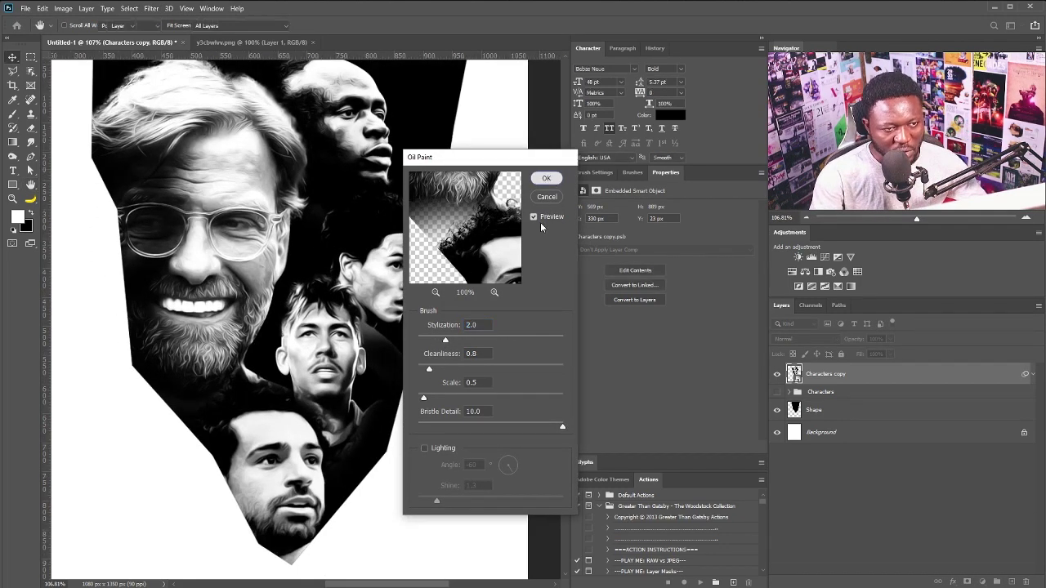
pyautogui.click(547, 179)
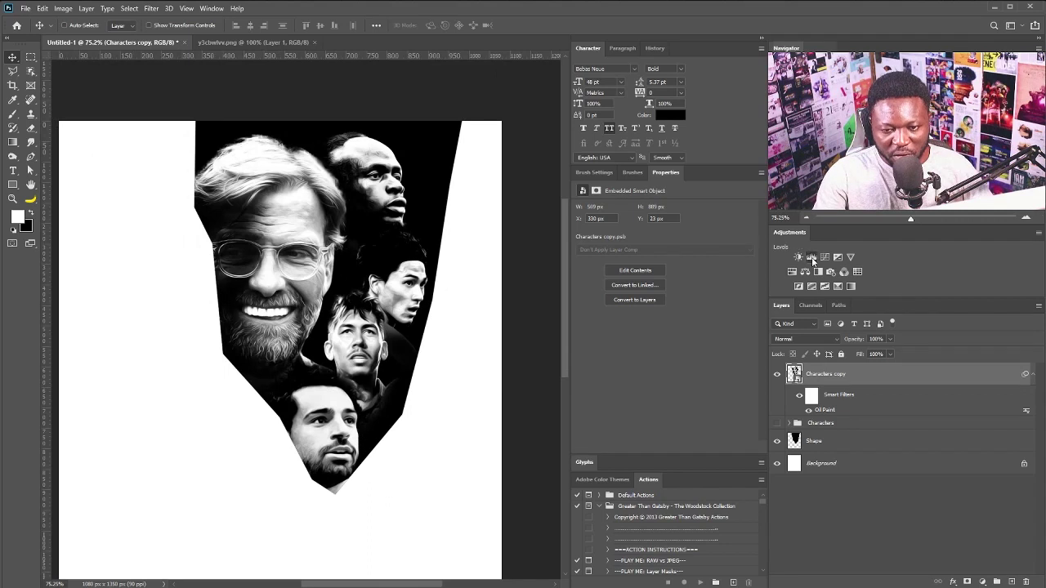
# - Clip a Levels adjustment to the Characters copy with input levels of about 76, 1.63 and 226
pyautogui.click(812, 258)
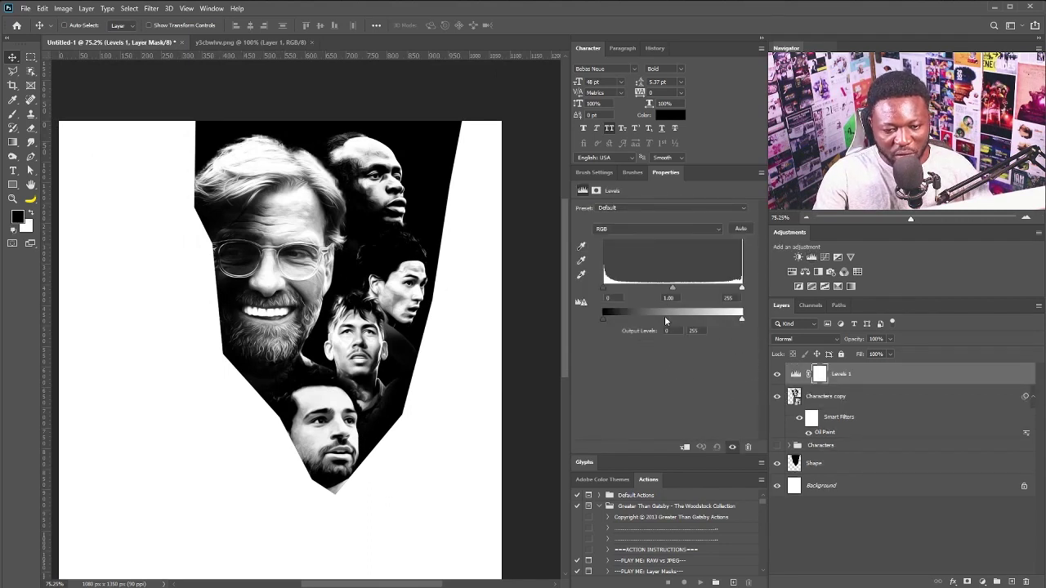
pyautogui.click(685, 449)
pyautogui.moveTo(673, 289); pyautogui.dragTo(666, 288)
pyautogui.moveTo(602, 288); pyautogui.dragTo(626, 289)
pyautogui.moveTo(741, 288); pyautogui.dragTo(695, 292)
pyautogui.moveTo(696, 289); pyautogui.dragTo(656, 292)
pyautogui.moveTo(623, 289); pyautogui.dragTo(641, 293)
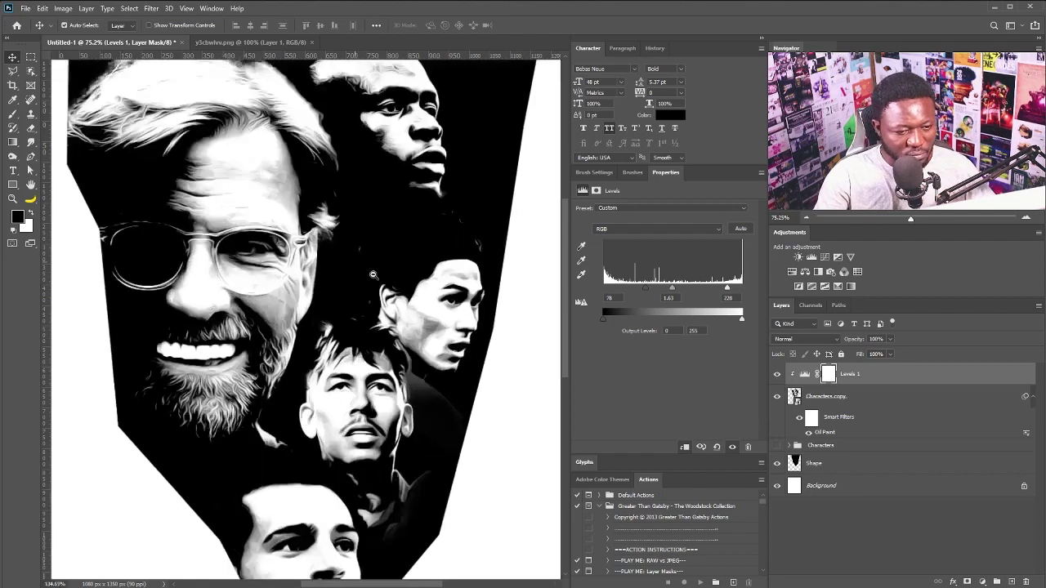
# - Sharpen the Characters copy with a Custom filter using 5 in the centre, -1 on its four sides and Scale 1
pyautogui.click(813, 400)
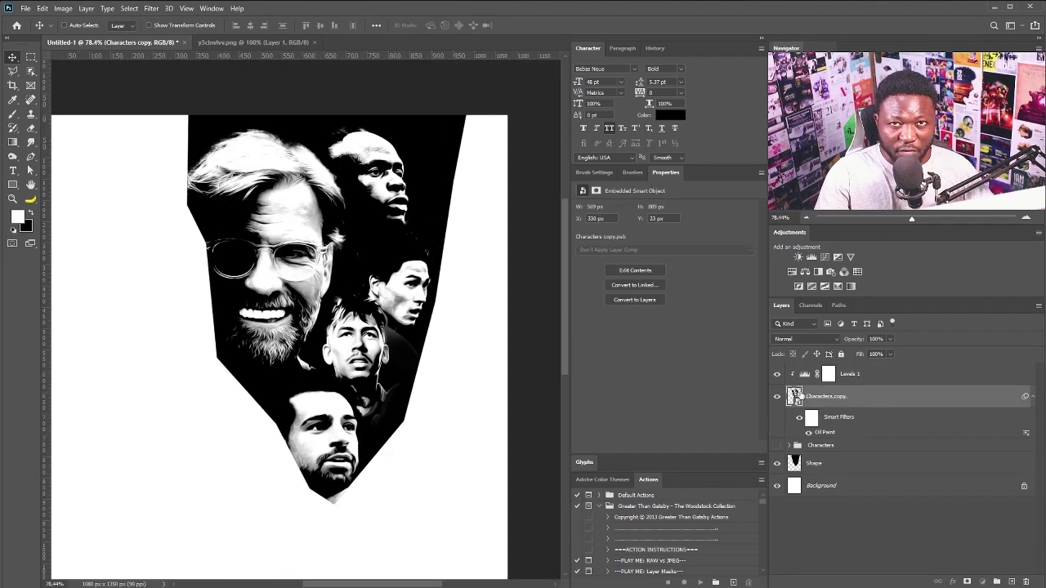
pyautogui.click(151, 8)
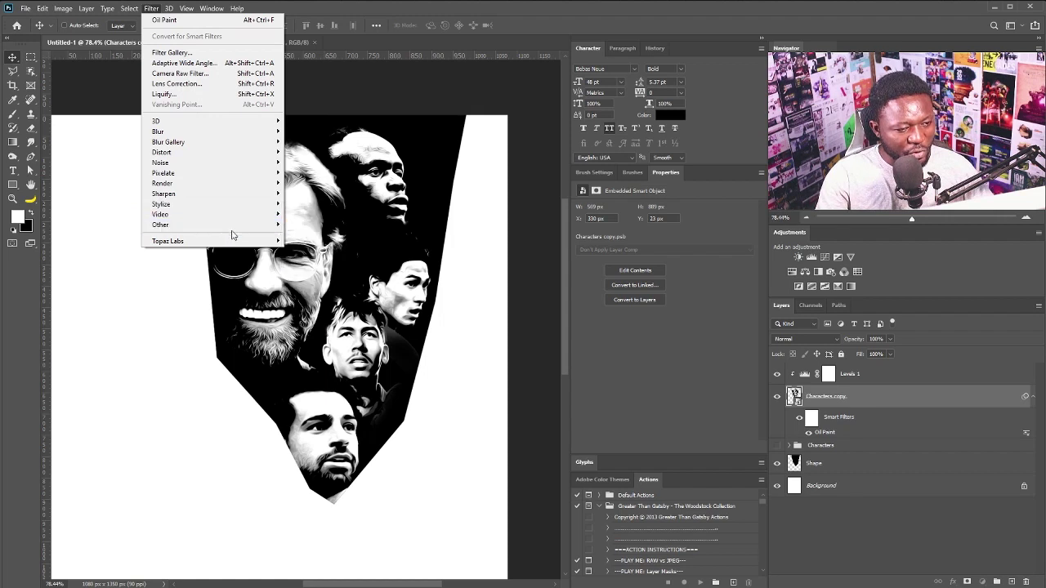
pyautogui.moveTo(253, 225)
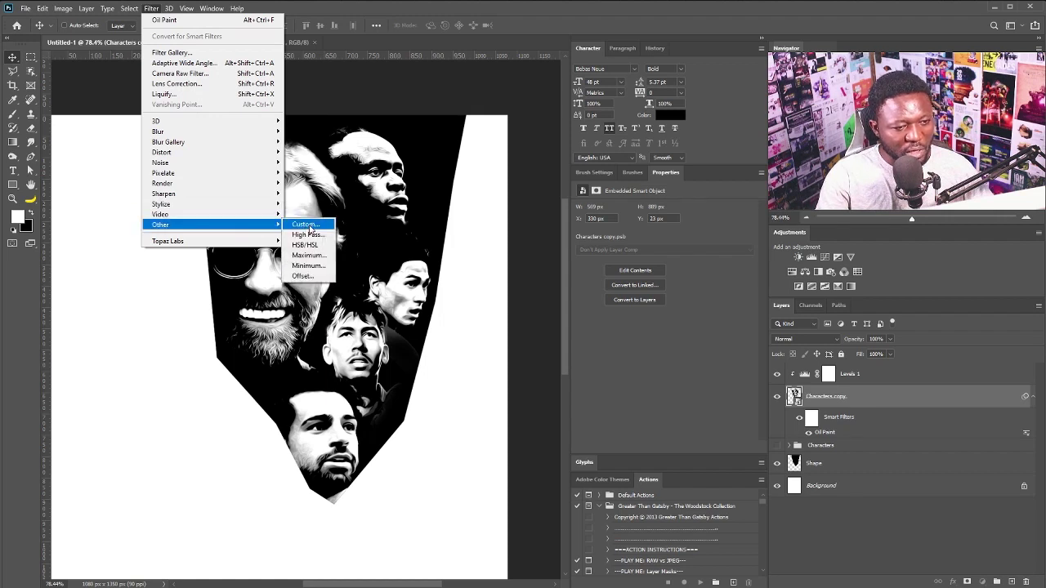
pyautogui.click(305, 225)
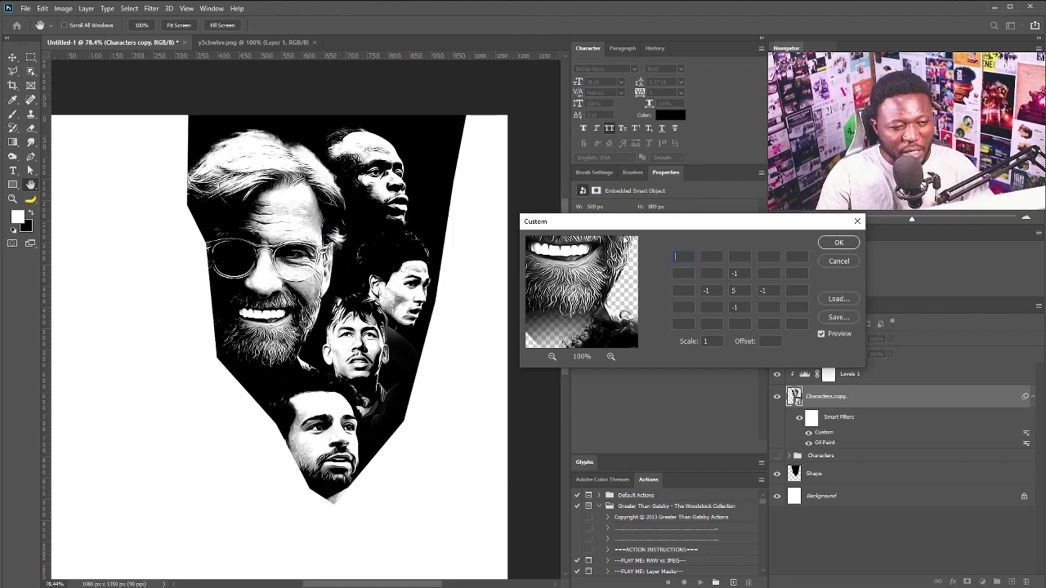
pyautogui.click(838, 242)
pyautogui.press('v')
pyautogui.scroll(2, 383, 151)
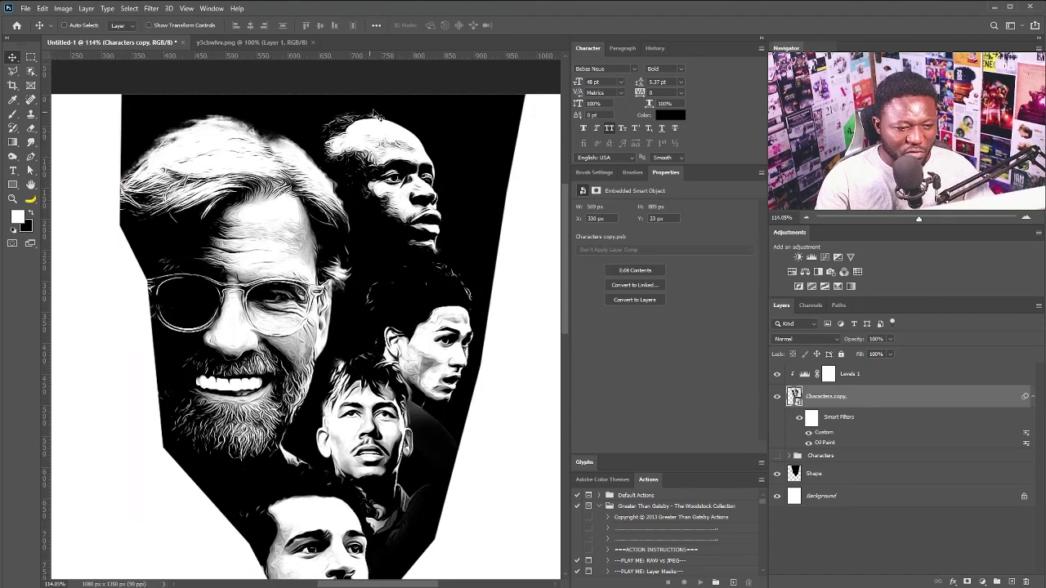
pyautogui.scroll(-2, 378, 229)
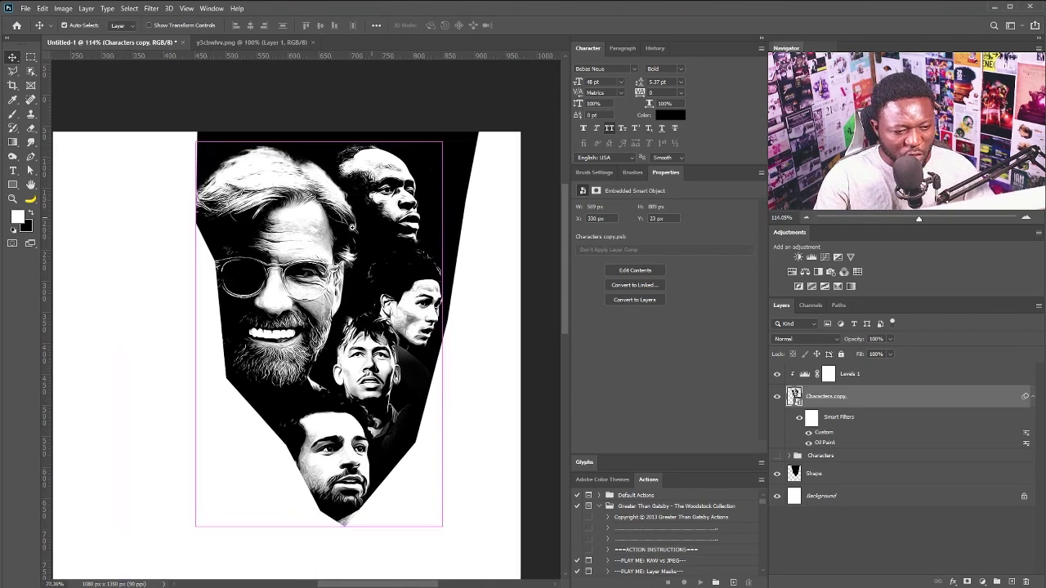
# - Create a new empty layer above the Levels adjustment and name it White
pyautogui.click(878, 374)
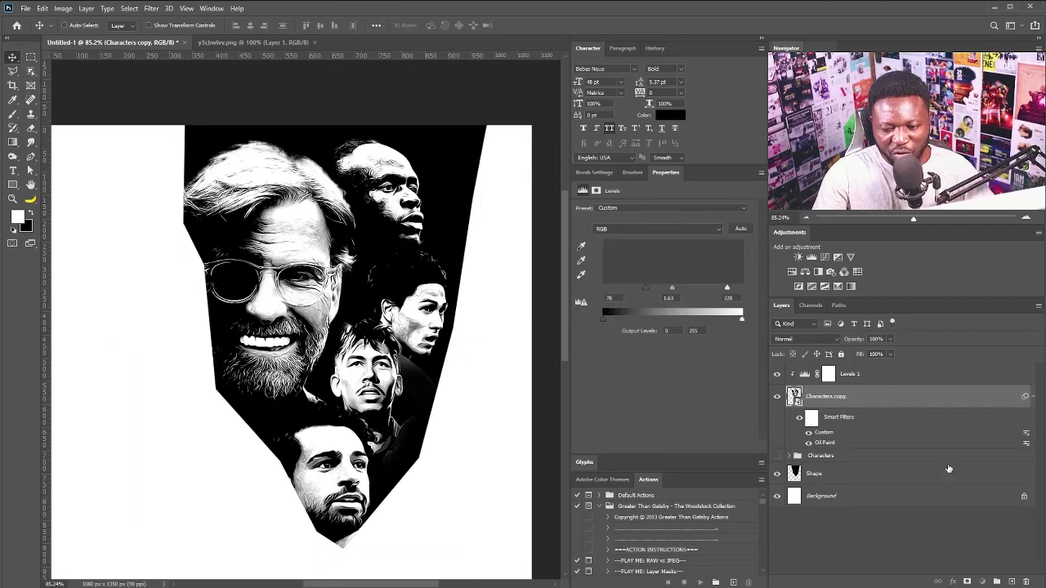
pyautogui.hotkey('ctrl', 'shift', 'alt', 'n')
pyautogui.doubleClick(815, 374)
pyautogui.write('White')
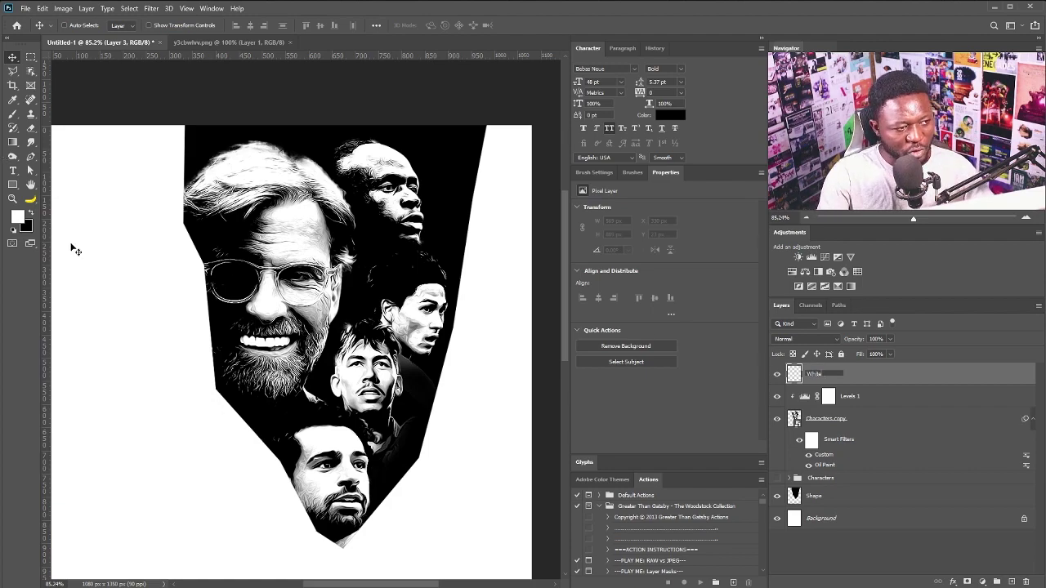
pyautogui.press('Return')
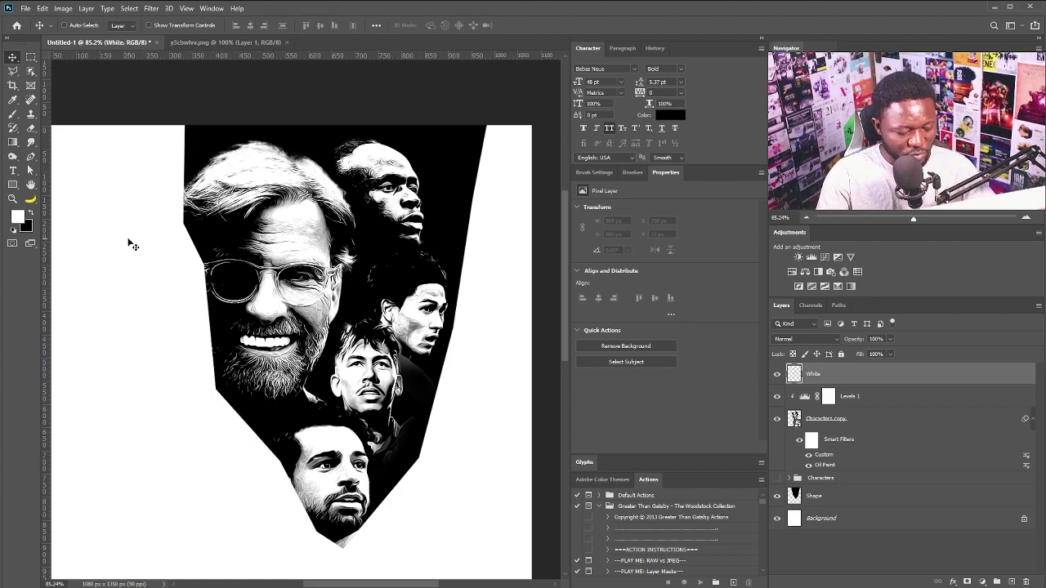
# - Paint solid white over the textured forehead and cheek of the uppermost player on the White layer, using a small brush at 100% flow
pyautogui.press('b')
pyautogui.scroll(5, 401, 153)
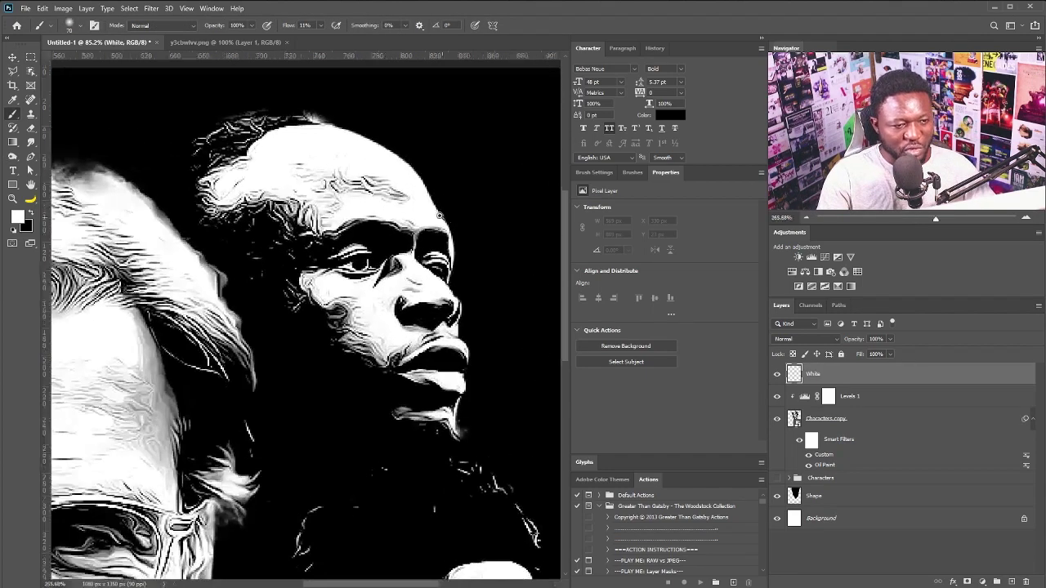
pyautogui.press('[')
pyautogui.press('[')
pyautogui.press('[')
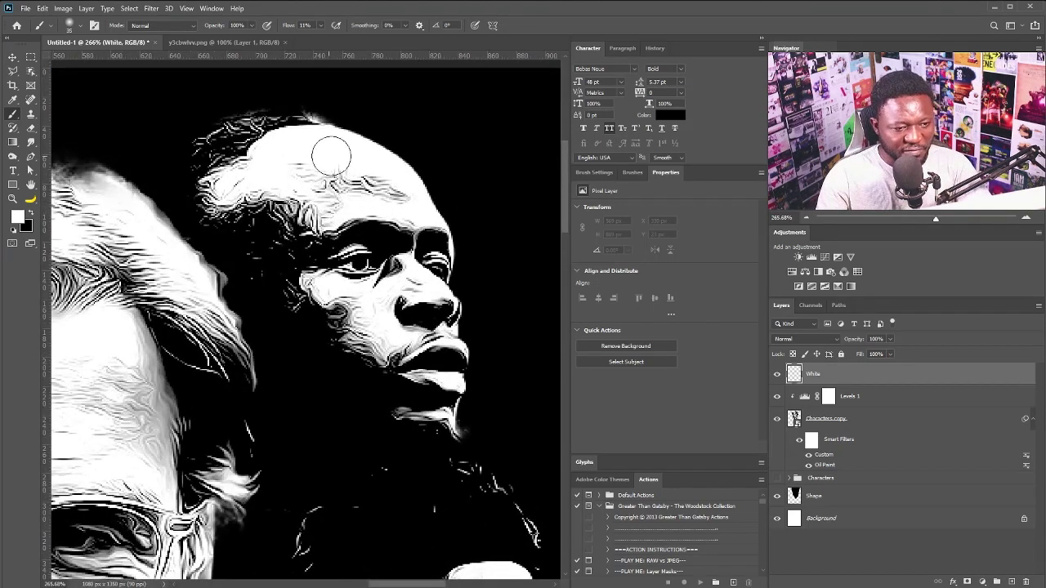
pyautogui.moveTo(334, 174); pyautogui.dragTo(349, 178)
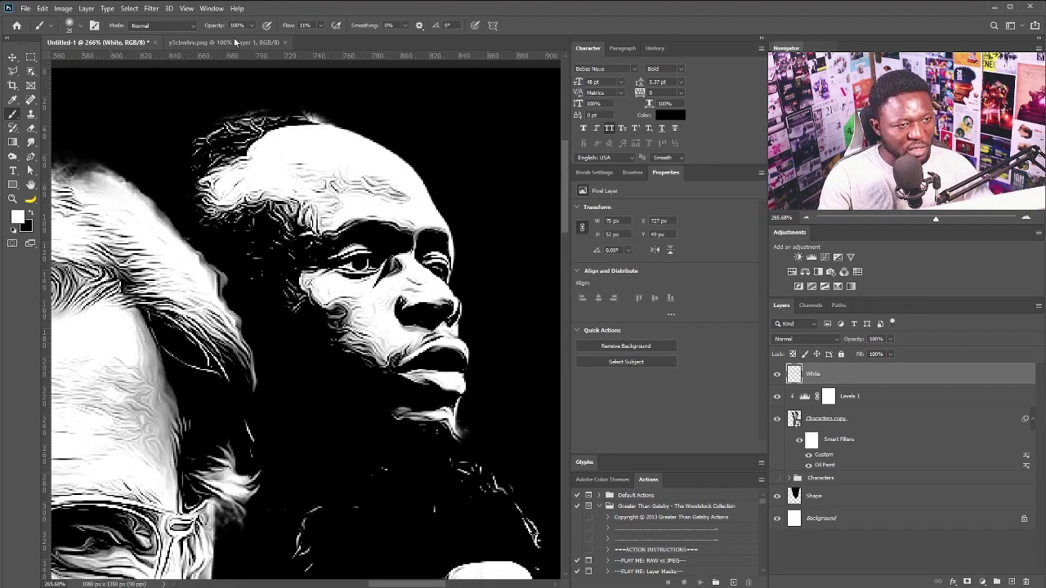
pyautogui.click(339, 173)
pyautogui.moveTo(337, 173)
pyautogui.mouseDown()
pyautogui.moveTo(399, 189)
pyautogui.moveTo(327, 161)
pyautogui.moveTo(301, 170)
pyautogui.moveTo(338, 189)
pyautogui.moveTo(326, 198)
pyautogui.moveTo(344, 190)
pyautogui.moveTo(360, 214)
pyautogui.mouseUp()
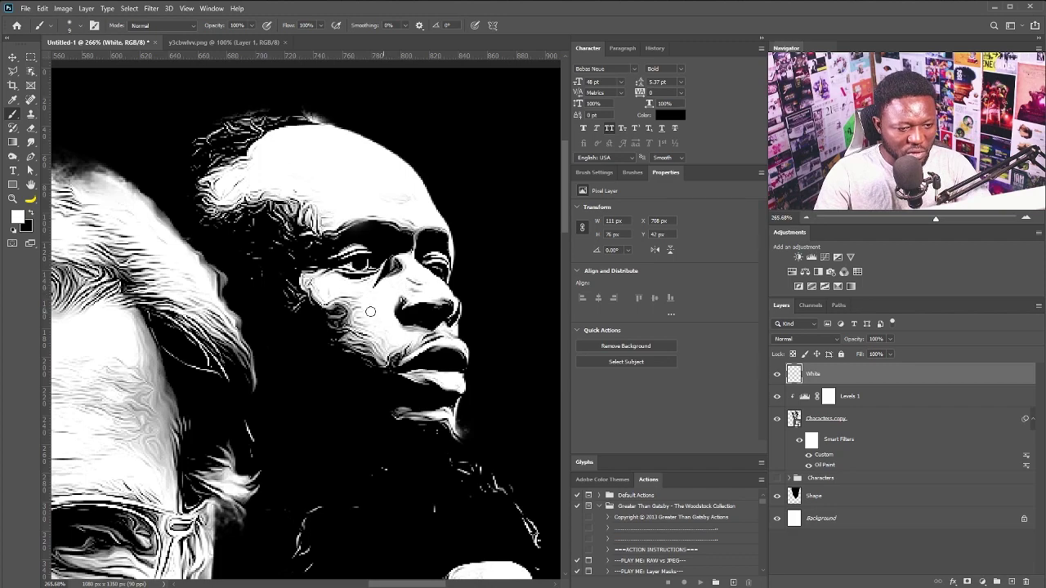
pyautogui.moveTo(379, 337); pyautogui.dragTo(382, 326)
# - Paint the rough grey areas on the other players' foreheads, cheeks and noses solid white on the White layer
pyautogui.moveTo(425, 506); pyautogui.dragTo(378, 152)
pyautogui.press(']')
pyautogui.press(']')
pyautogui.moveTo(410, 238)
pyautogui.mouseDown()
pyautogui.moveTo(436, 263)
pyautogui.moveTo(462, 234)
pyautogui.mouseUp()
pyautogui.moveTo(397, 272); pyautogui.dragTo(409, 263)
pyautogui.moveTo(352, 304)
pyautogui.mouseDown()
pyautogui.moveTo(363, 329)
pyautogui.moveTo(416, 356)
pyautogui.moveTo(409, 380)
pyautogui.mouseUp()
pyautogui.moveTo(302, 449); pyautogui.dragTo(410, 279)
pyautogui.moveTo(315, 334); pyautogui.dragTo(328, 315)
pyautogui.moveTo(426, 311); pyautogui.dragTo(414, 326)
pyautogui.moveTo(328, 374)
pyautogui.mouseDown()
pyautogui.moveTo(315, 344)
pyautogui.moveTo(316, 370)
pyautogui.mouseUp()
pyautogui.moveTo(416, 294); pyautogui.dragTo(412, 339)
pyautogui.moveTo(437, 264); pyautogui.dragTo(385, 271)
pyautogui.moveTo(321, 399)
pyautogui.mouseDown()
pyautogui.moveTo(350, 393)
pyautogui.moveTo(310, 411)
pyautogui.moveTo(336, 431)
pyautogui.mouseUp()
pyautogui.moveTo(323, 304); pyautogui.dragTo(299, 269)
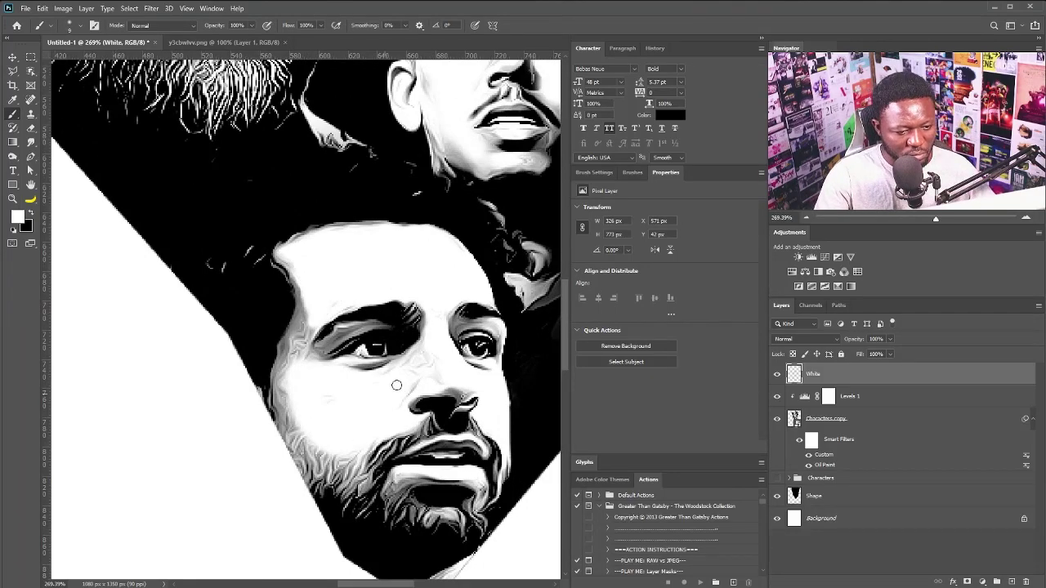
# - Brush white highlights over Klopp's forehead and face on the White layer
pyautogui.scroll(-8, 394, 377)
pyautogui.scroll(7, 360, 107)
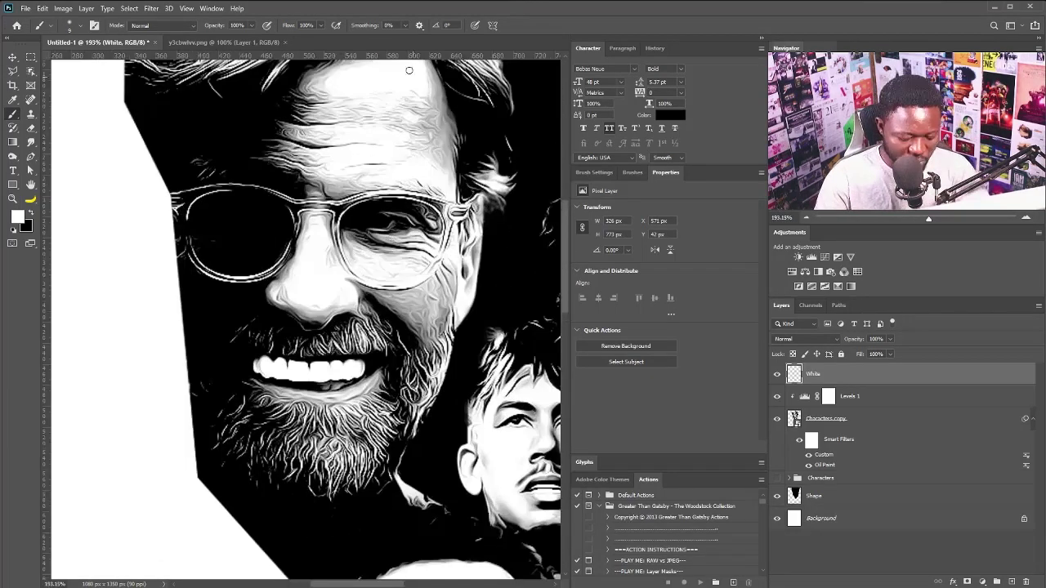
pyautogui.moveTo(360, 107)
pyautogui.mouseDown()
pyautogui.moveTo(413, 100)
pyautogui.moveTo(397, 153)
pyautogui.moveTo(409, 153)
pyautogui.moveTo(337, 171)
pyautogui.moveTo(410, 172)
pyautogui.mouseUp()
pyautogui.moveTo(299, 269)
pyautogui.mouseDown()
pyautogui.moveTo(326, 253)
pyautogui.moveTo(318, 302)
pyautogui.mouseUp()
pyautogui.scroll(-4, 334, 237)
pyautogui.press('v')
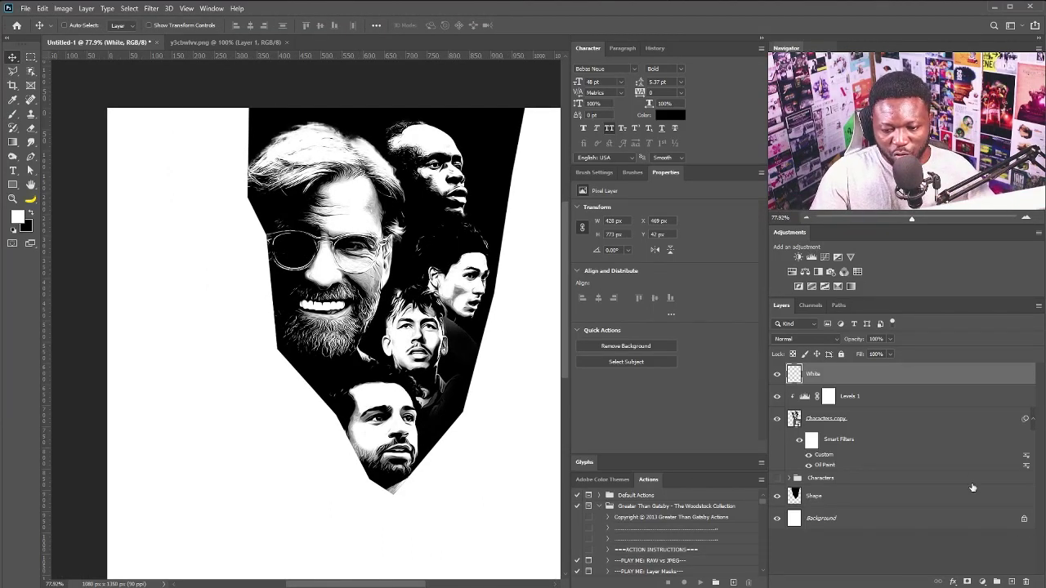
# - Create a layer named Rain above the White layer and fill it with the black background color
pyautogui.click(1011, 581)
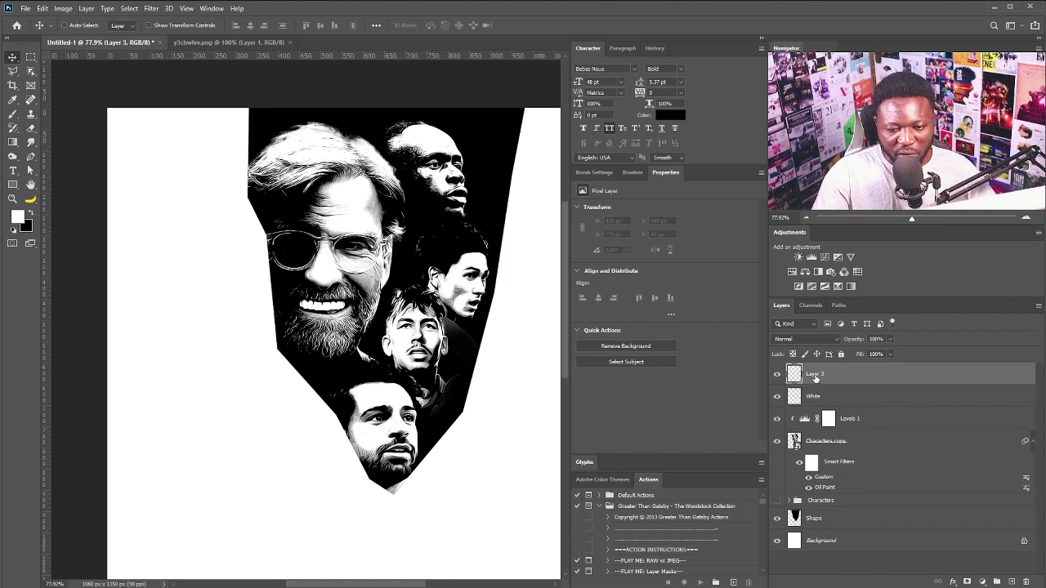
pyautogui.write('Rain')
pyautogui.press('Return')
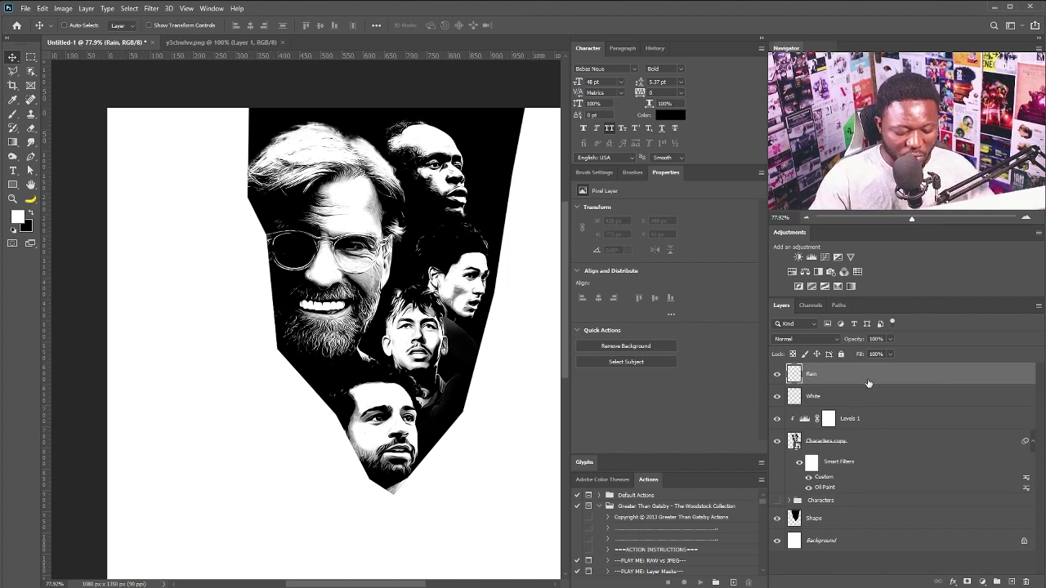
pyautogui.hotkey('ctrl', 'BackSpace')
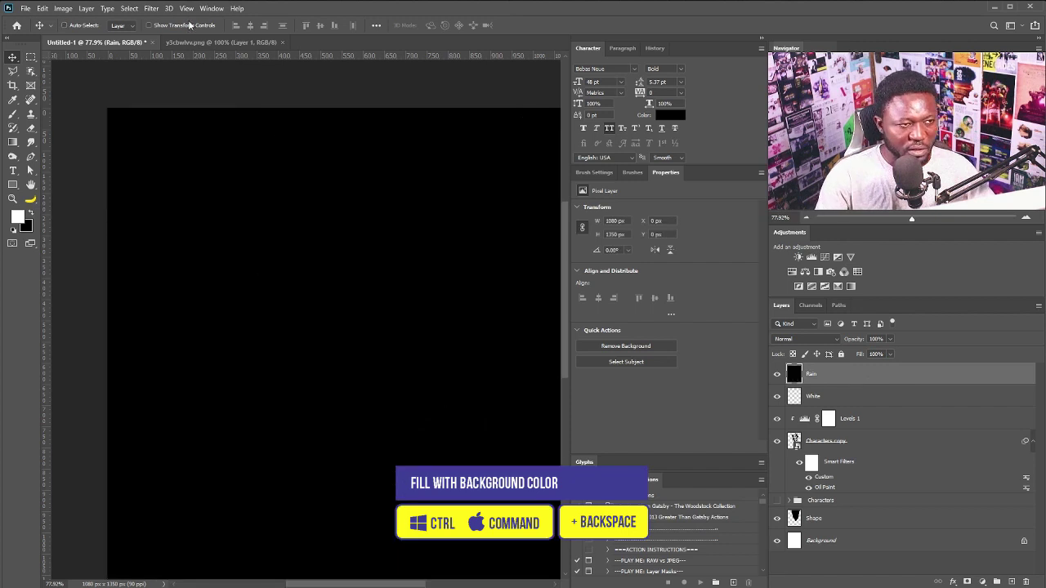
# - Render Clouds on the Rain layer and apply Colored Pencil with Pencil Width 2, Stroke Pressure 15 and Paper Brightness 0
pyautogui.click(153, 9)
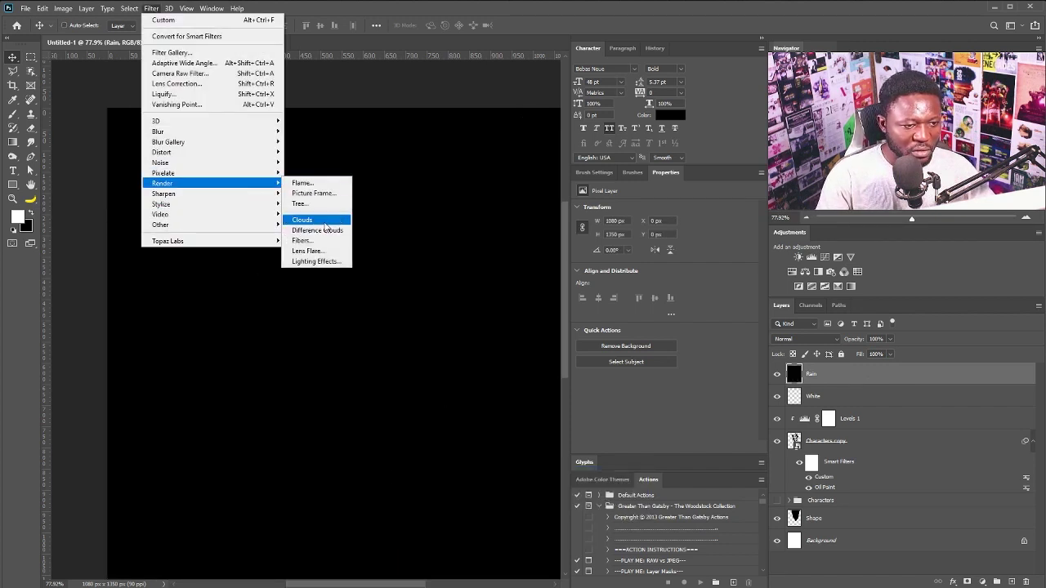
pyautogui.click(322, 220)
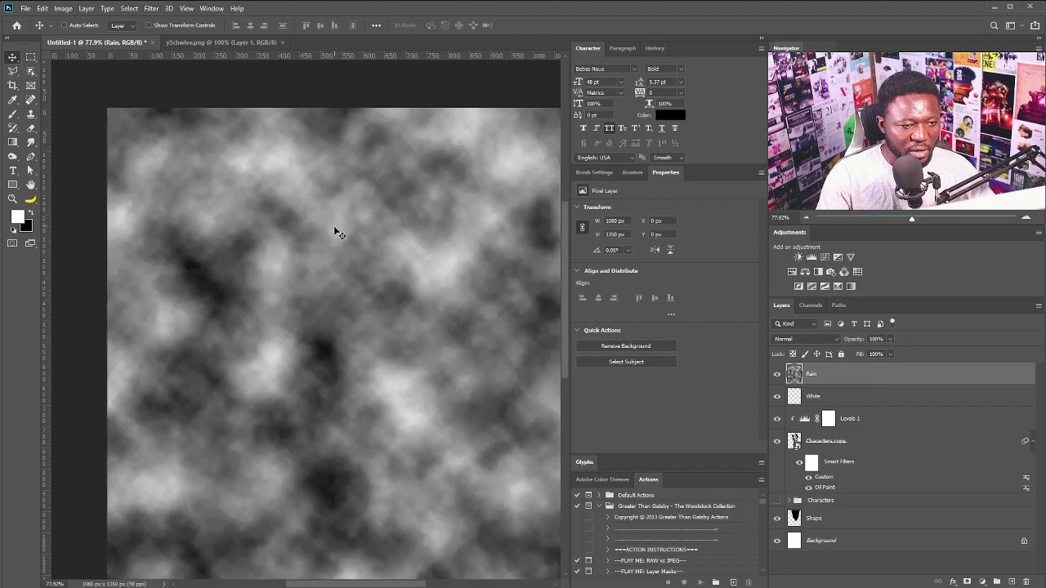
pyautogui.click(154, 10)
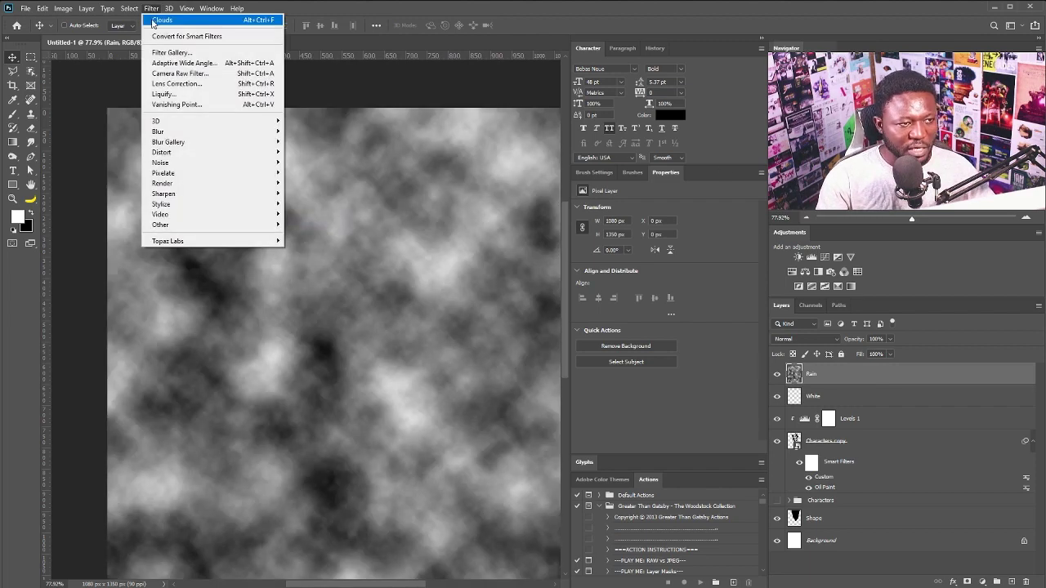
pyautogui.click(216, 57)
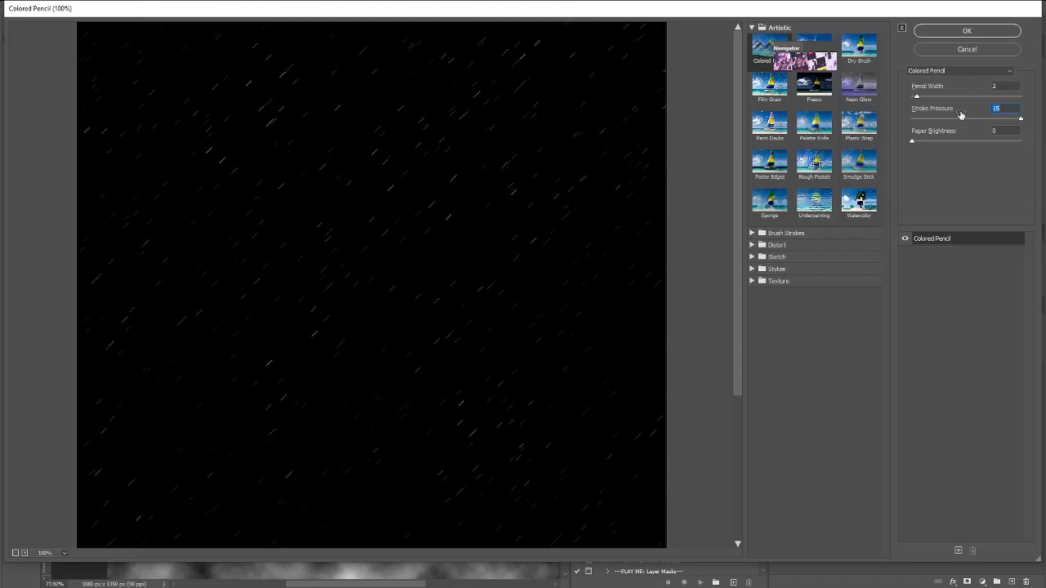
pyautogui.click(965, 32)
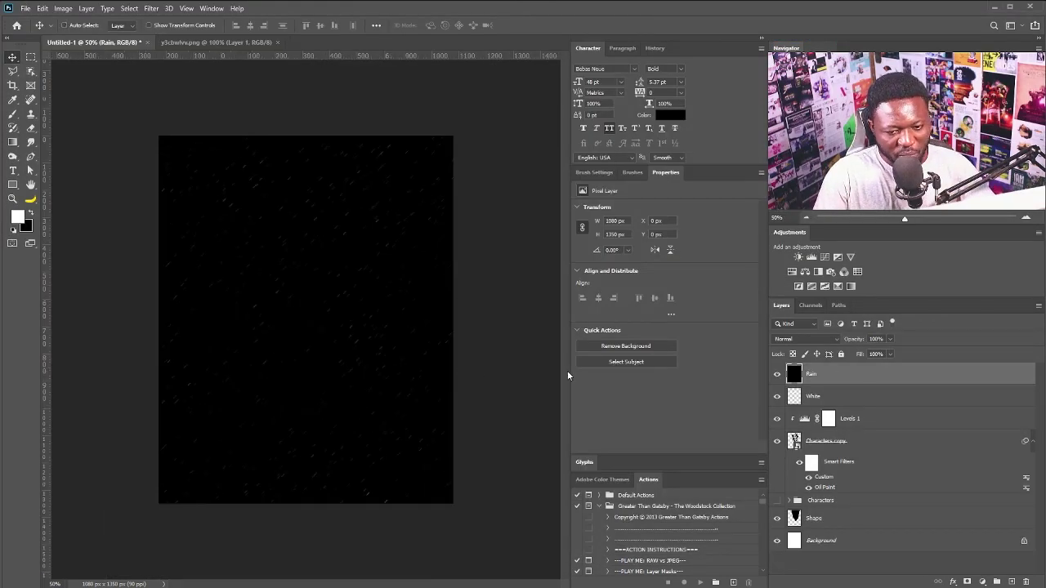
# - Rotate the Rain layer about -40° and set its blend mode to Screen
pyautogui.hotkey('ctrl', 't')
pyautogui.moveTo(499, 451); pyautogui.dragTo(532, 292)
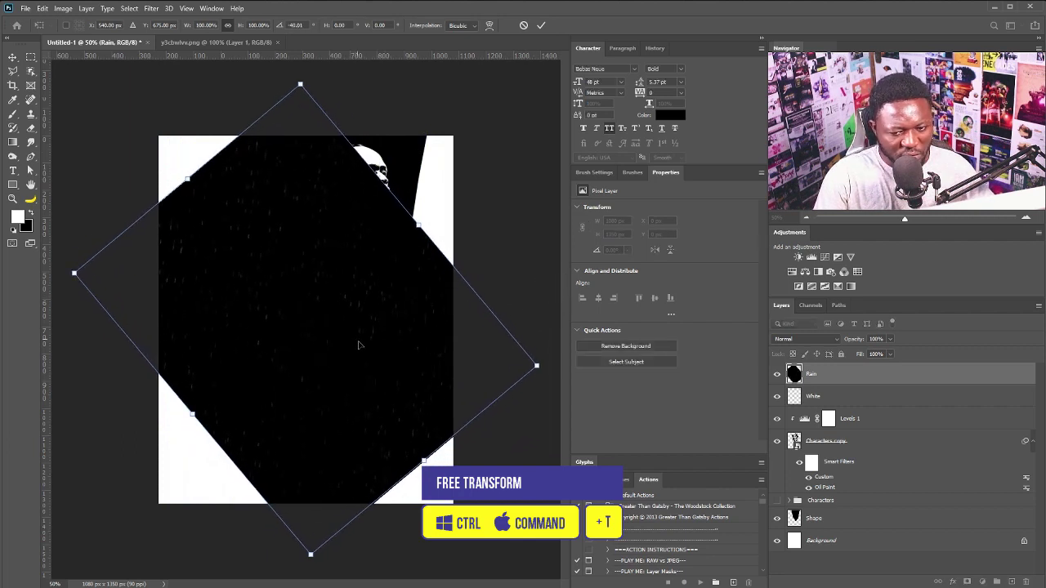
pyautogui.press('Return')
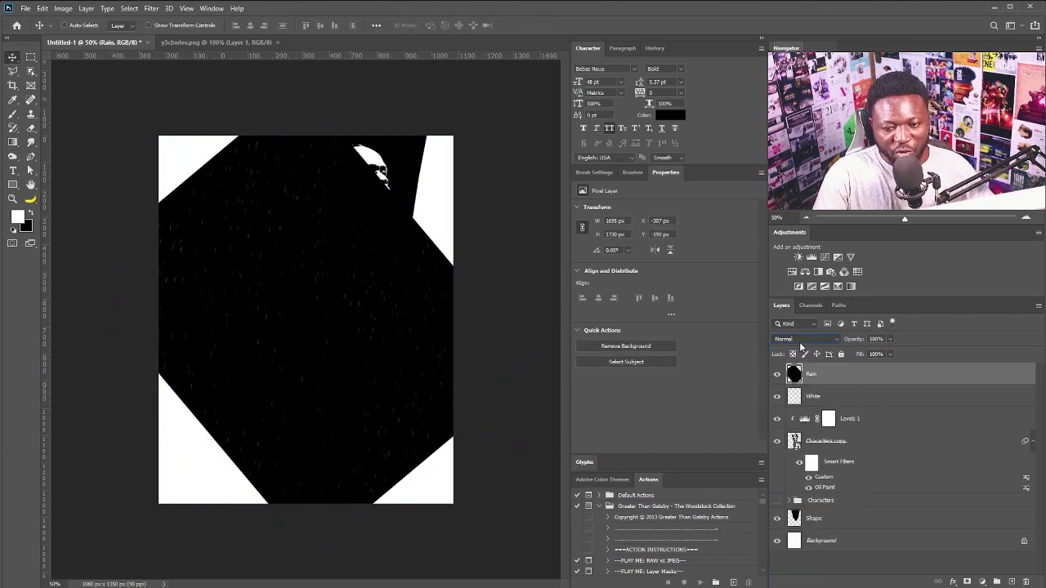
pyautogui.click(803, 340)
pyautogui.click(803, 432)
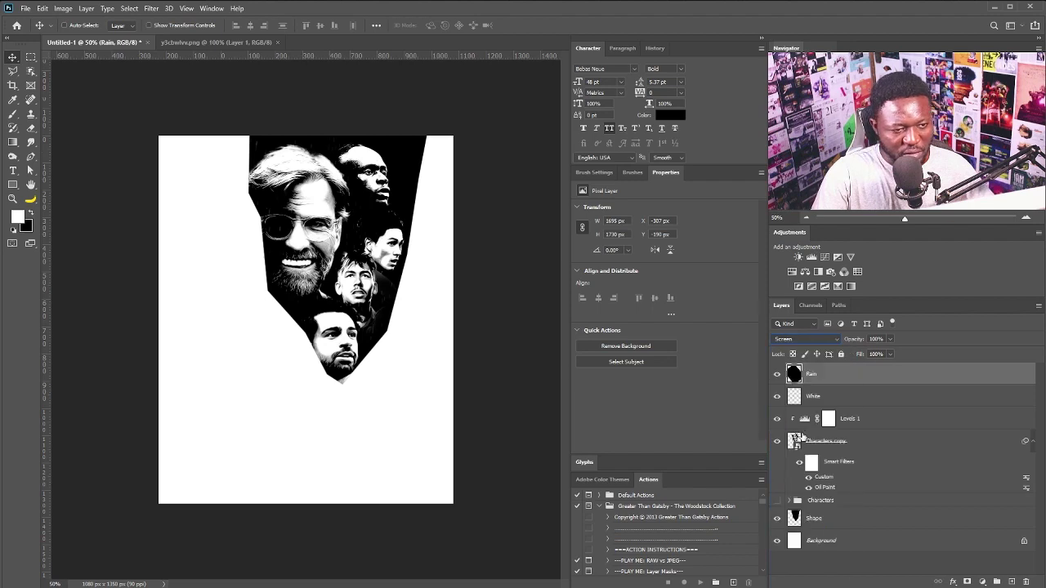
# - Duplicate the Rain layer, merge it with its copy and set the merged layer to Screen
pyautogui.scroll(4, 327, 233)
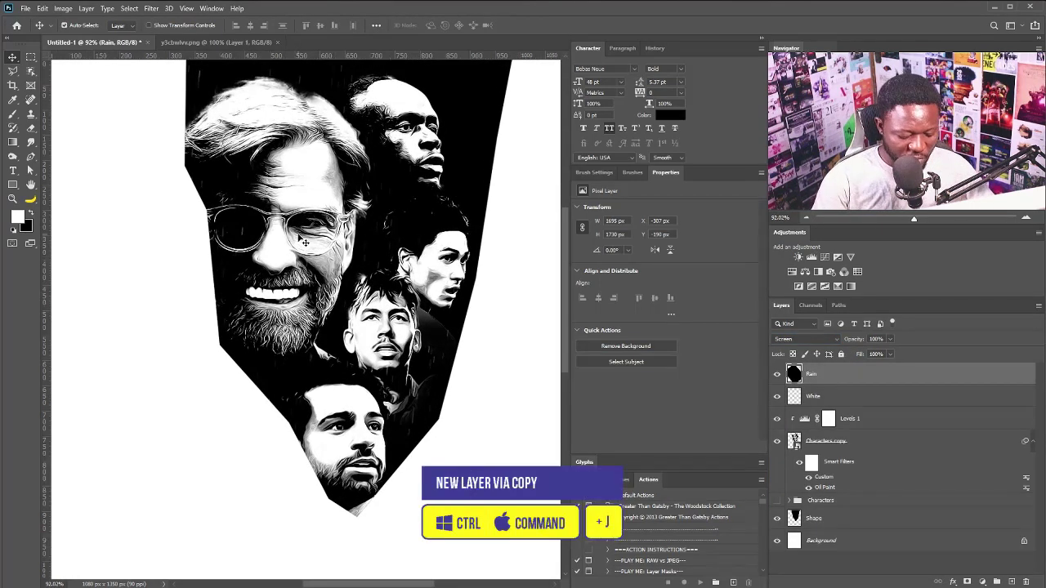
pyautogui.hotkey('ctrl', 'j')
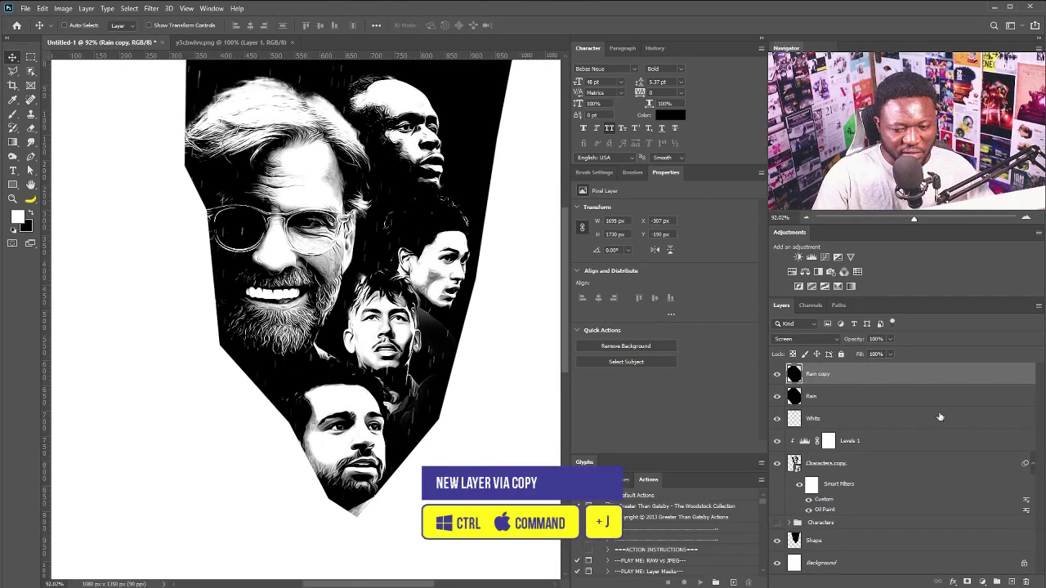
pyautogui.keyDown('shift'); pyautogui.click(864, 400); pyautogui.keyUp('shift')
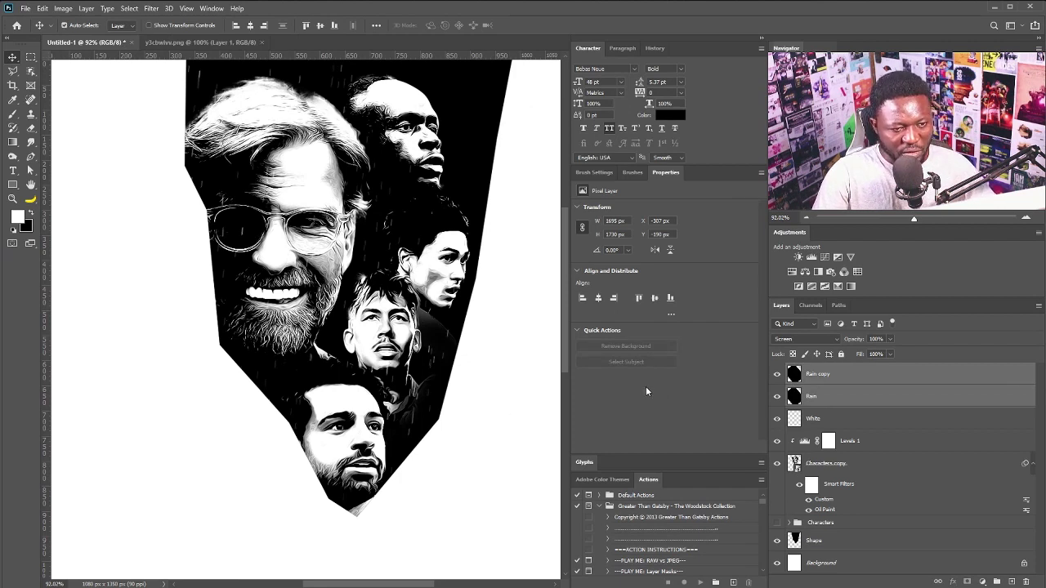
pyautogui.hotkey('ctrl', 'e')
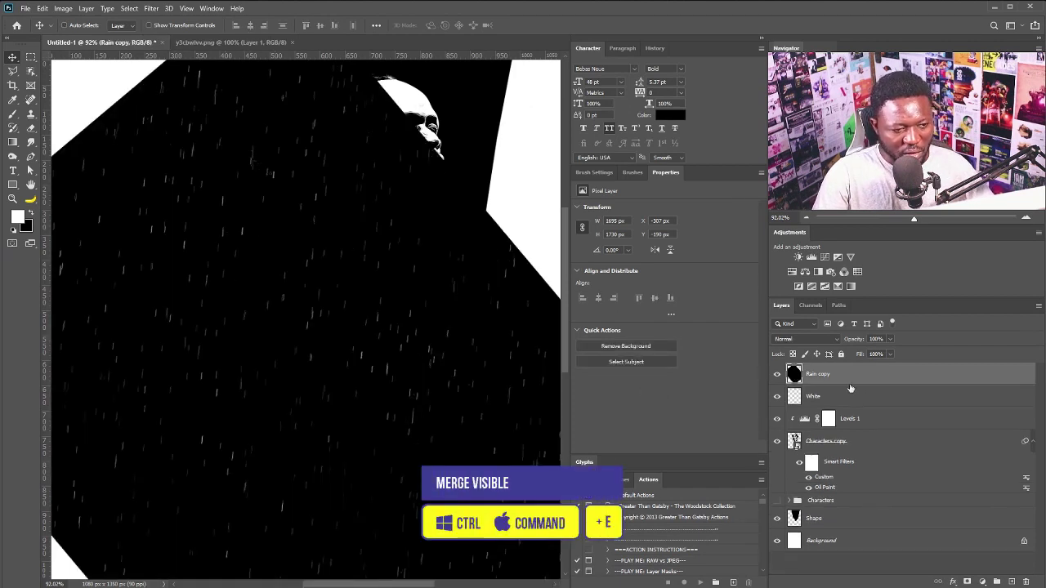
pyautogui.click(807, 339)
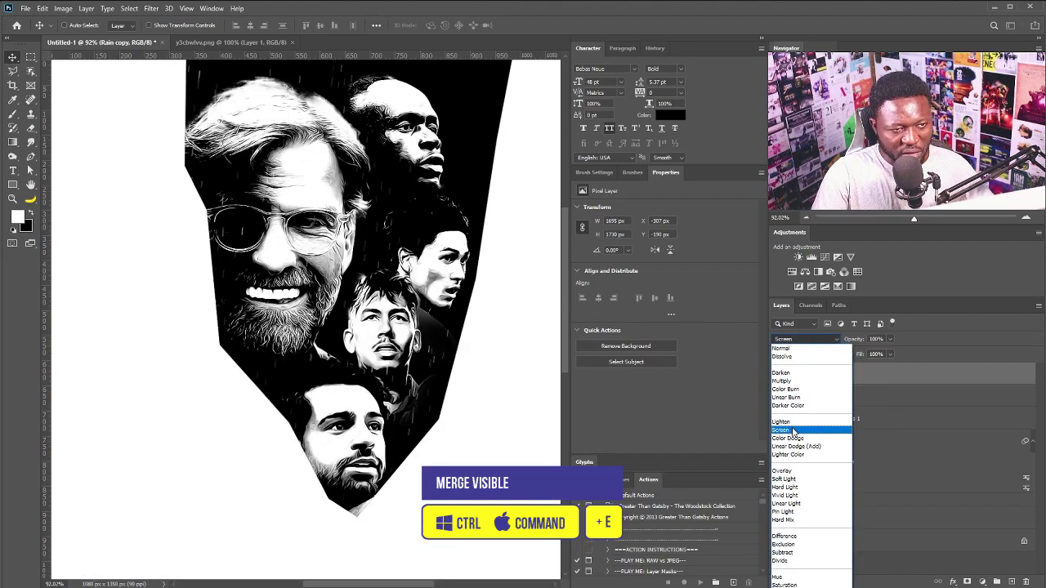
pyautogui.click(792, 431)
# - Scale the merged rain layer about its centre to about 51%
pyautogui.scroll(-3, 470, 312)
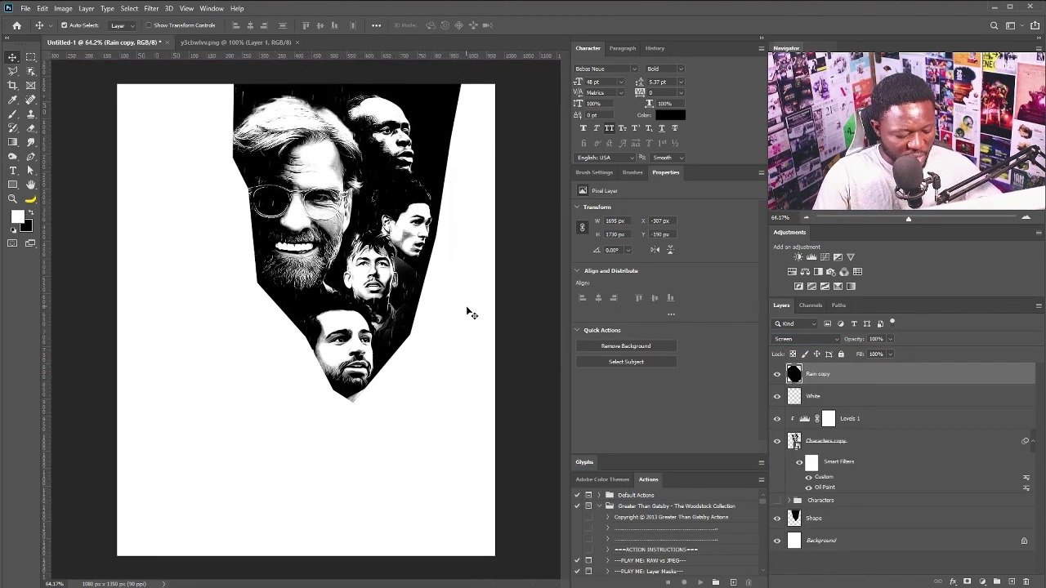
pyautogui.hotkey('ctrl', 't')
pyautogui.scroll(-3, 433, 254)
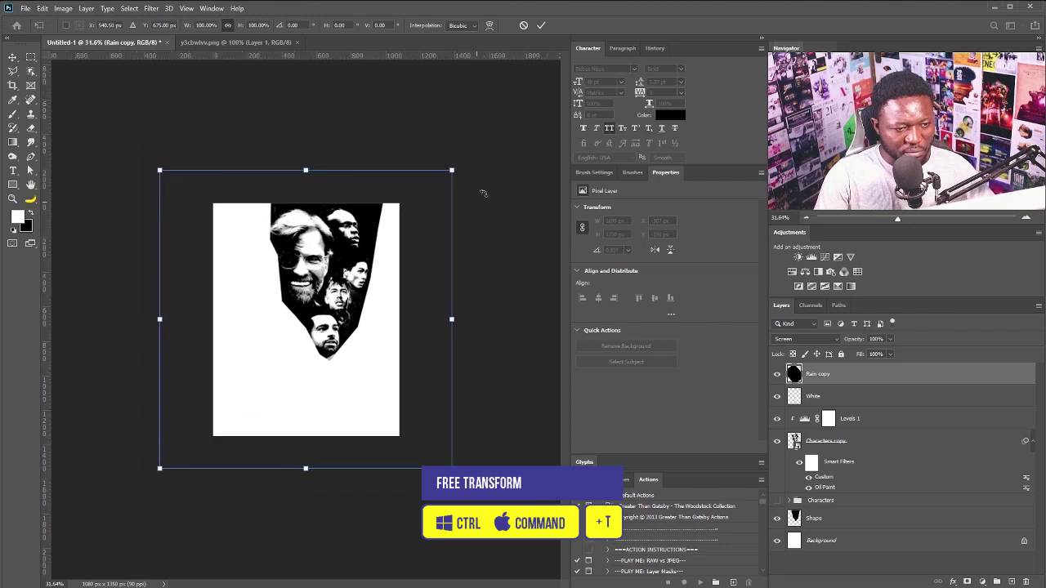
pyautogui.moveTo(462, 173); pyautogui.dragTo(384, 237)
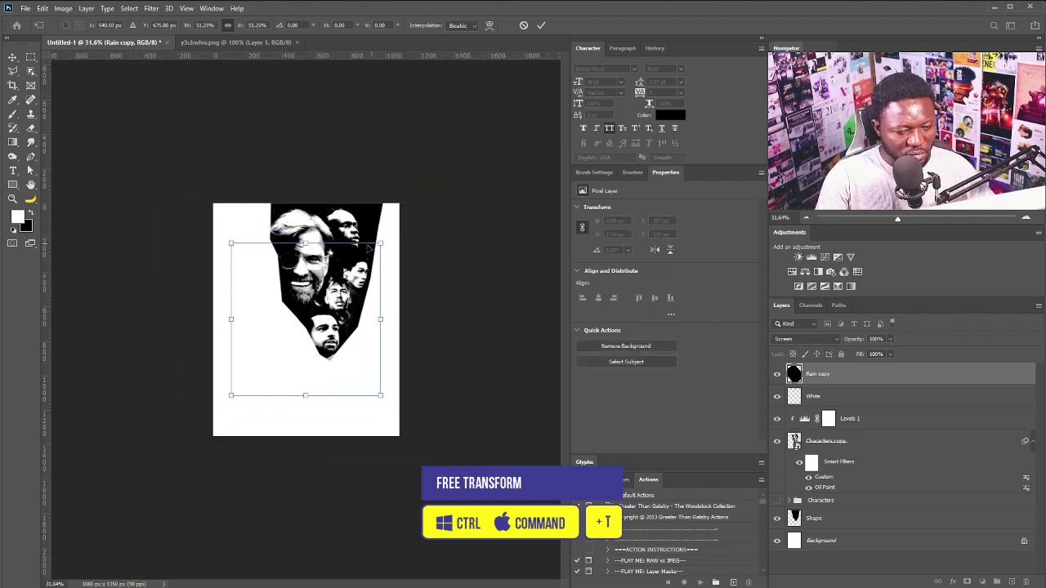
pyautogui.hotkey('ctrl', '+')
pyautogui.hotkey('ctrl', '+')
pyautogui.press('Return')
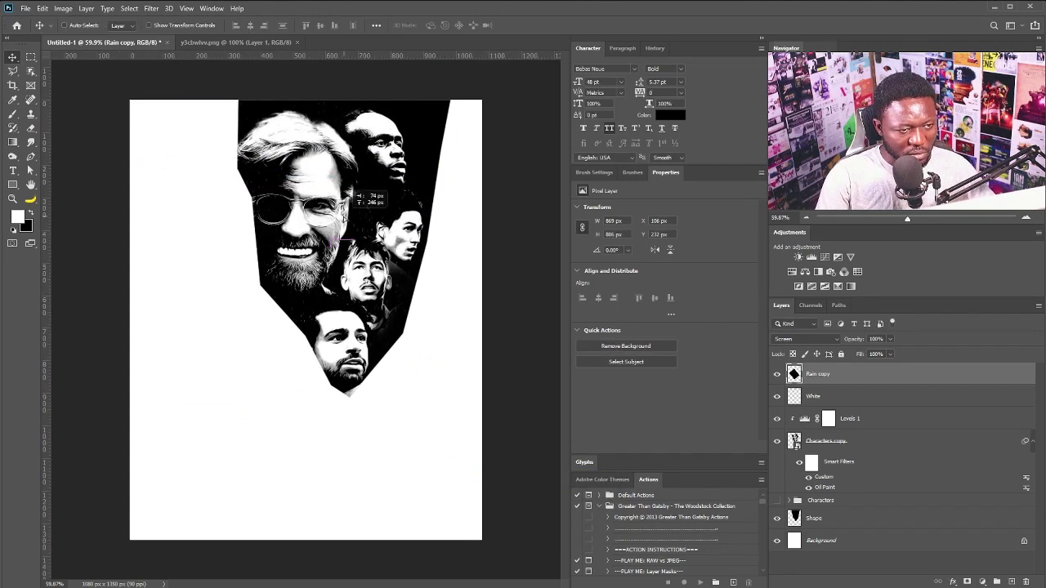
# - Duplicate the scaled rain layer repeatedly up to Rain copy 9, spreading the copies across the black shape and portraits
pyautogui.moveTo(351, 170); pyautogui.dragTo(352, 167)
pyautogui.moveTo(866, 382); pyautogui.dragTo(1012, 581)
pyautogui.moveTo(307, 214); pyautogui.dragTo(394, 175)
pyautogui.moveTo(873, 379); pyautogui.dragTo(1011, 582)
pyautogui.moveTo(319, 168); pyautogui.dragTo(360, 261)
pyautogui.moveTo(850, 374); pyautogui.dragTo(1011, 582)
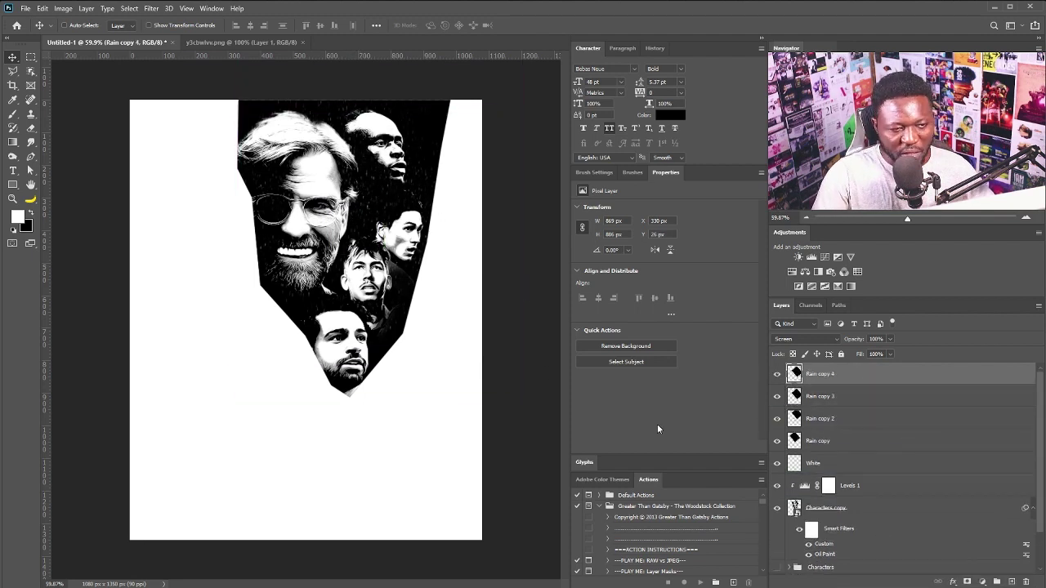
pyautogui.moveTo(397, 154); pyautogui.dragTo(398, 154)
pyautogui.moveTo(963, 376); pyautogui.dragTo(1012, 582)
pyautogui.moveTo(272, 147); pyautogui.dragTo(297, 161)
pyautogui.moveTo(852, 376); pyautogui.dragTo(1011, 582)
pyautogui.moveTo(372, 148); pyautogui.dragTo(377, 340)
pyautogui.moveTo(852, 375); pyautogui.dragTo(1011, 582)
pyautogui.moveTo(403, 163); pyautogui.dragTo(417, 178)
pyautogui.hotkey('ctrl', 'j')
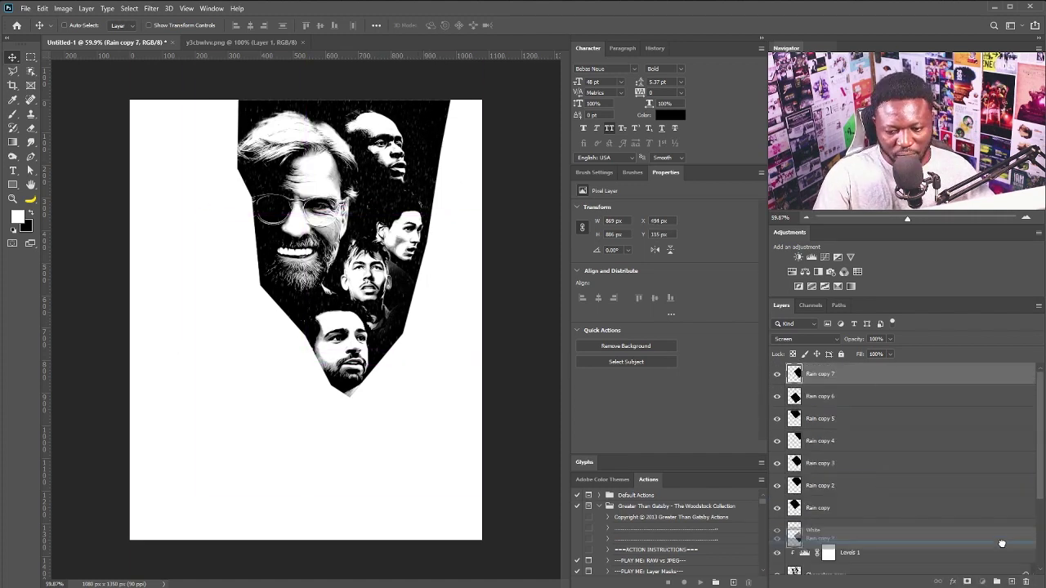
pyautogui.moveTo(852, 379); pyautogui.dragTo(1011, 582)
pyautogui.moveTo(350, 286); pyautogui.dragTo(296, 138)
# - Group all the rain layers and name the group Rain
pyautogui.moveTo(1038, 430); pyautogui.dragTo(1037, 485)
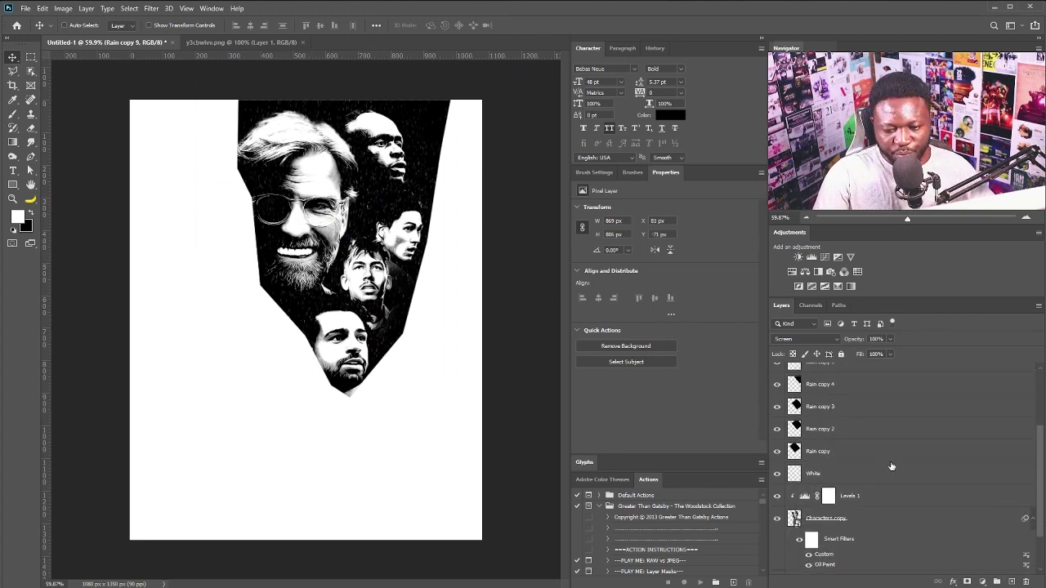
pyautogui.keyDown('shift'); pyautogui.click(841, 452); pyautogui.keyUp('shift')
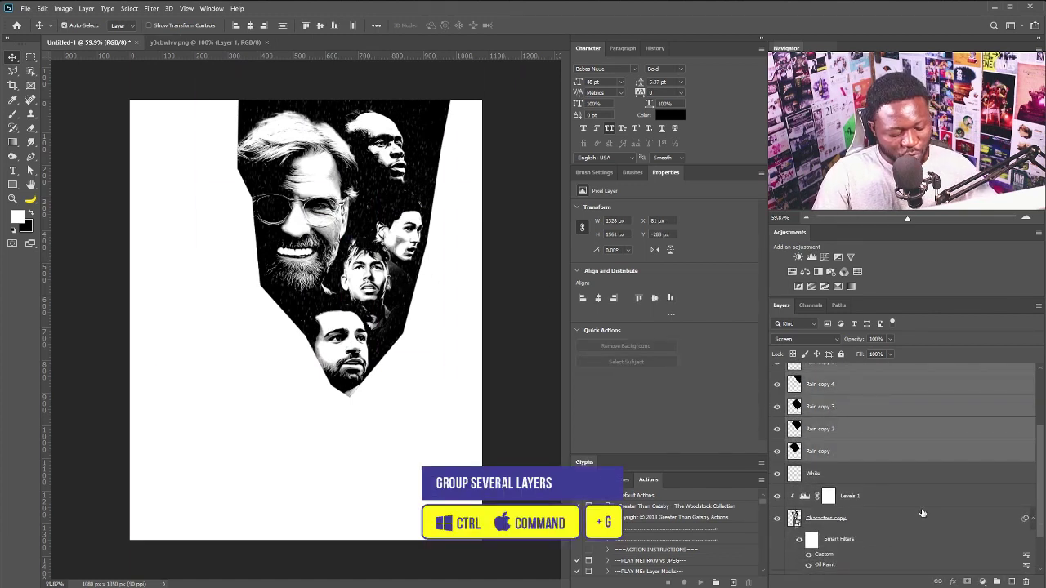
pyautogui.hotkey('ctrl', 'g')
pyautogui.doubleClick(813, 370)
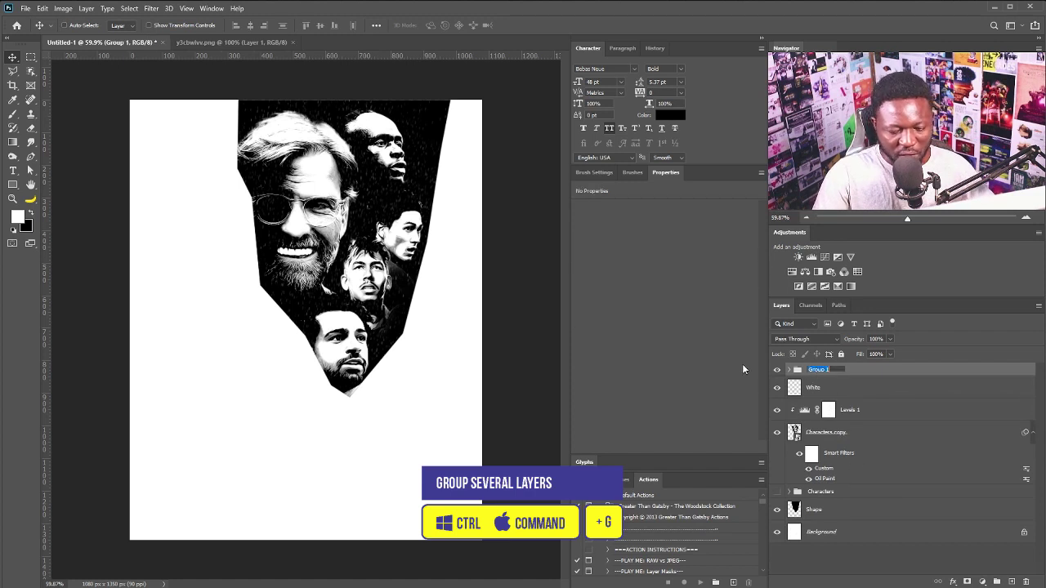
pyautogui.write('Rain')
pyautogui.press('Return')
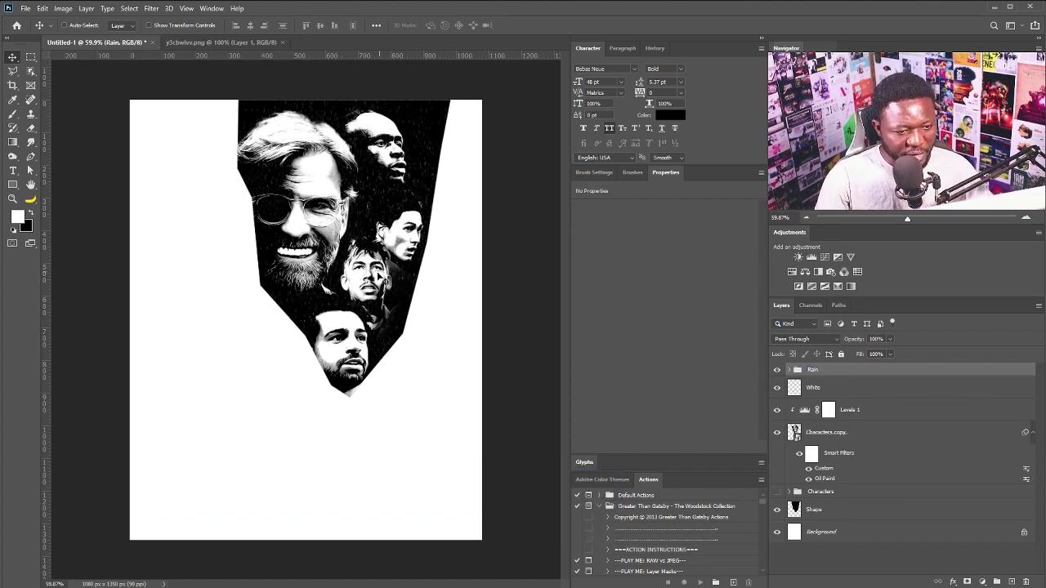
# - Duplicate the Rain group, then rotate both rain groups about -3.85° and shift them over the black shape
pyautogui.moveTo(880, 369); pyautogui.dragTo(1010, 581)
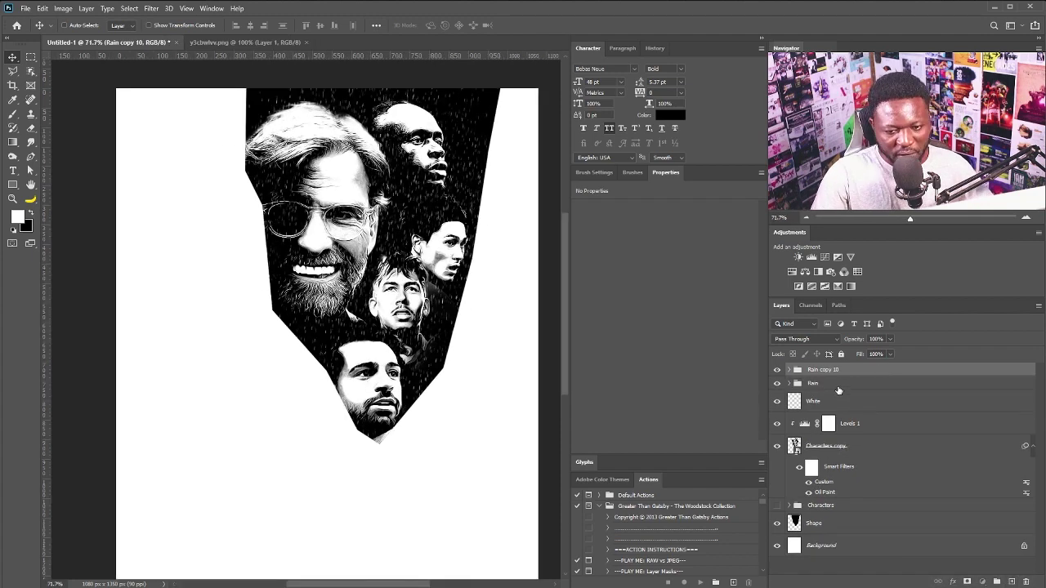
pyautogui.keyDown('shift'); pyautogui.click(813, 383); pyautogui.keyUp('shift')
pyautogui.hotkey('ctrl', 't')
pyautogui.scroll(-2, 455, 350)
pyautogui.moveTo(455, 350); pyautogui.dragTo(397, 320)
pyautogui.moveTo(167, 490); pyautogui.dragTo(230, 463)
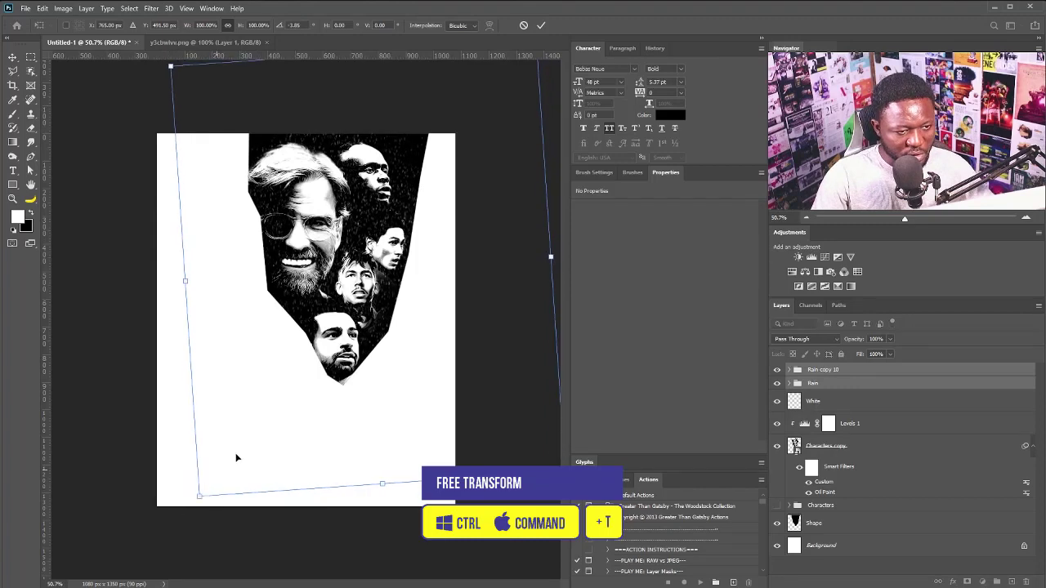
pyautogui.press('Return')
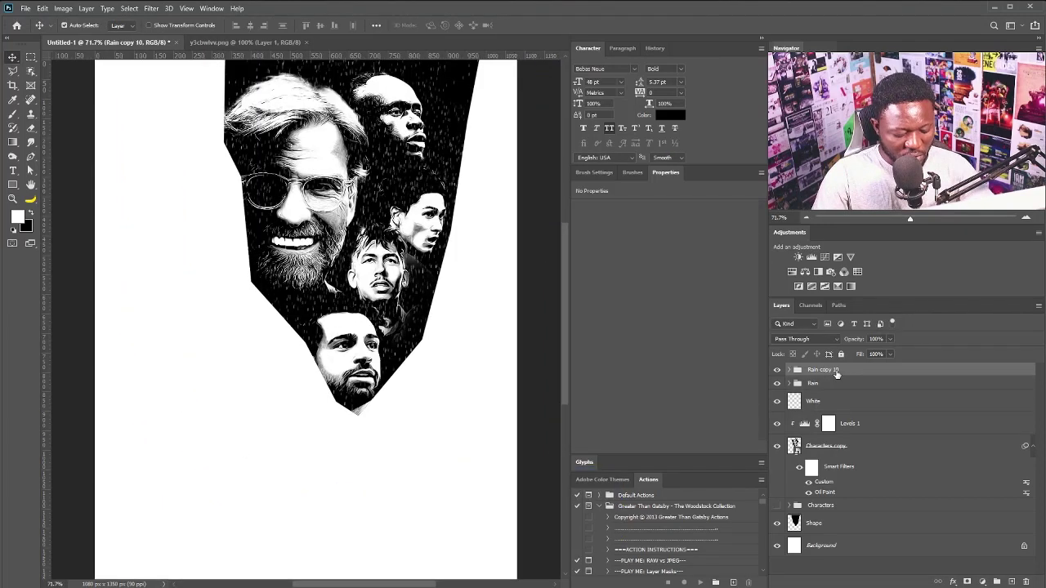
# - Duplicate the Rain copy 10 group, scale the copy to about 69.4% and place it over the upper part of the shape
pyautogui.hotkey('ctrl', 'j')
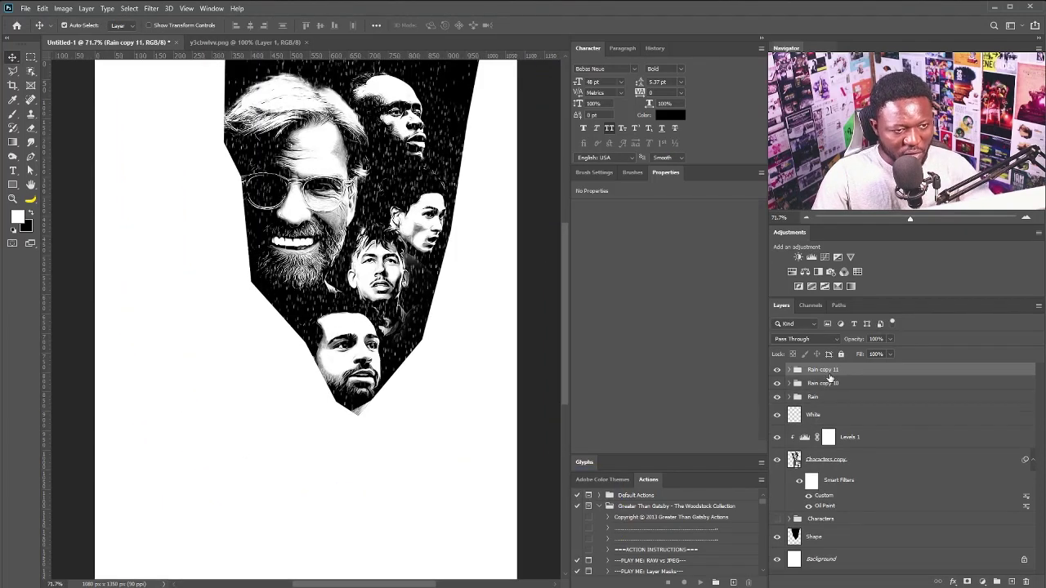
pyautogui.hotkey('ctrl', 't')
pyautogui.moveTo(89, 533); pyautogui.dragTo(198, 460)
pyautogui.moveTo(433, 224); pyautogui.dragTo(386, 151)
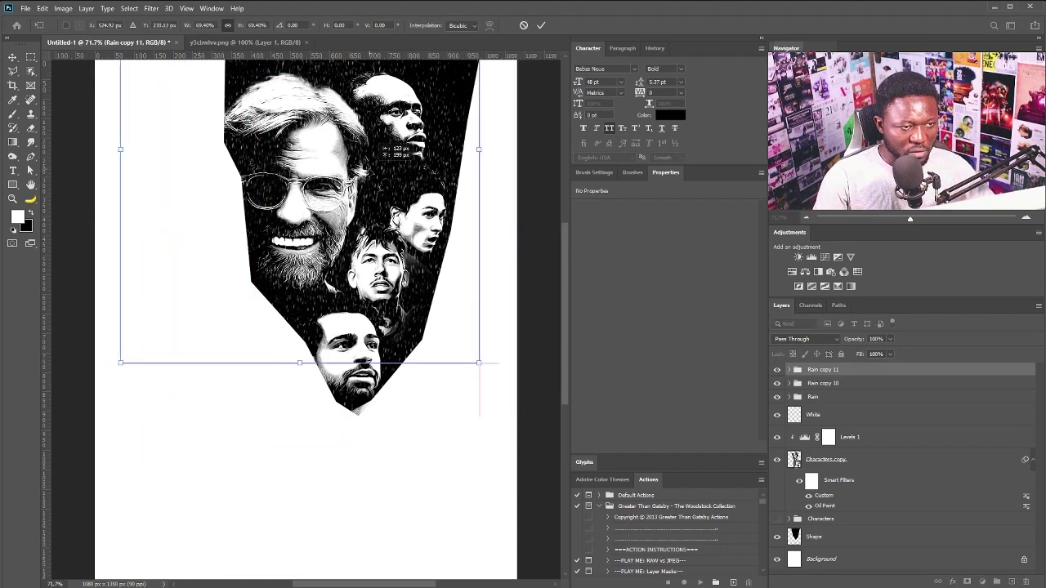
pyautogui.press('Return')
# - Duplicate the rain groups repeatedly up to Rain copy 15, offsetting copies to thicken the rain across the shape
pyautogui.hotkey('ctrl', 'j')
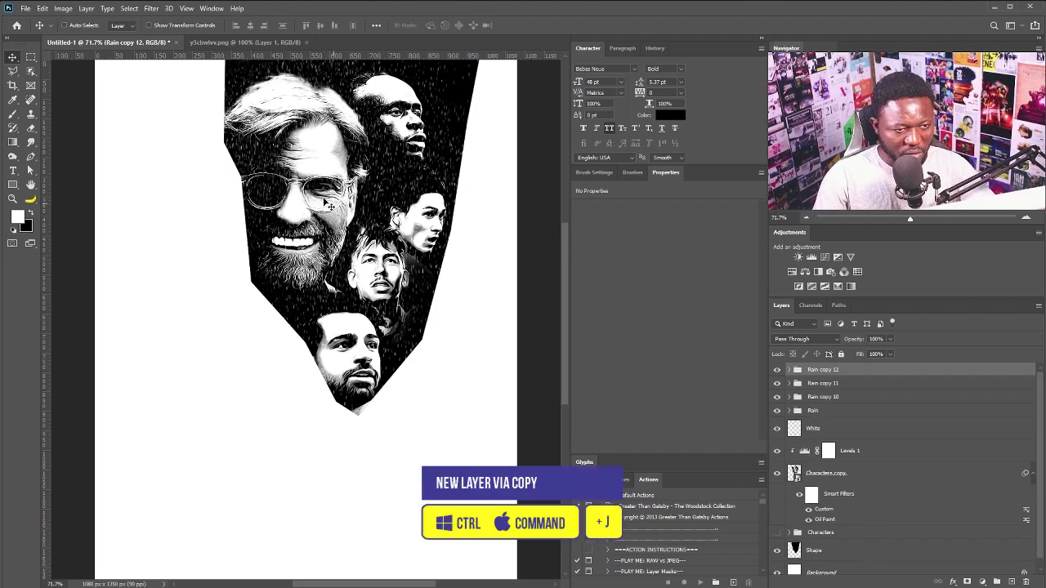
pyautogui.moveTo(440, 331); pyautogui.dragTo(477, 160)
pyautogui.hotkey('ctrl', '0')
pyautogui.hotkey('ctrl', 'j')
pyautogui.click(823, 409)
pyautogui.hotkey('ctrl', 'j')
pyautogui.moveTo(384, 220)
pyautogui.mouseDown()
pyautogui.moveTo(396, 200)
pyautogui.moveTo(396, 214)
pyautogui.mouseUp()
pyautogui.hotkey('ctrl', 'j')
pyautogui.moveTo(362, 322); pyautogui.dragTo(356, 331)
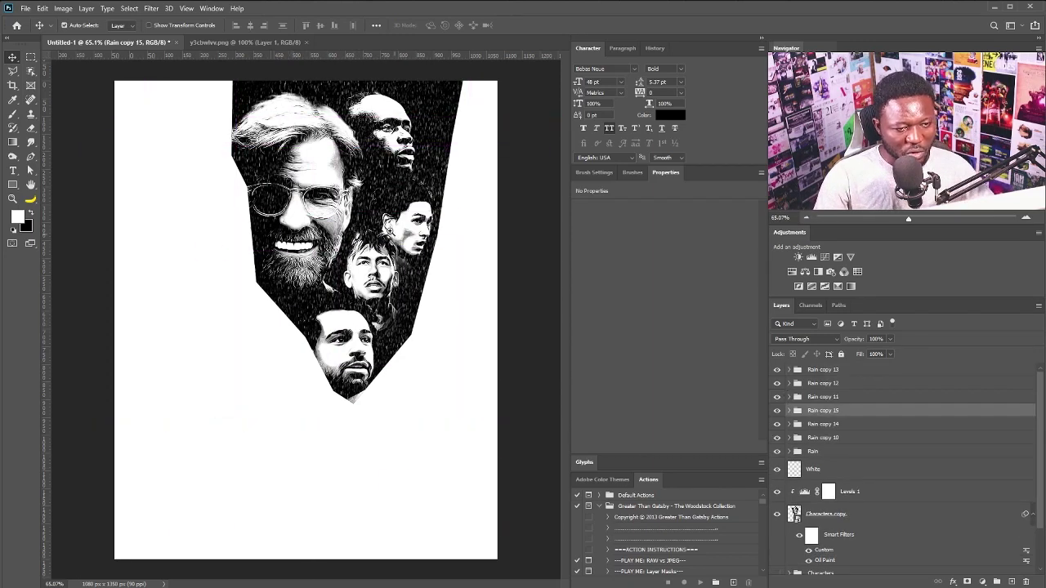
pyautogui.hotkey('ctrl', '-')
pyautogui.hotkey('ctrl', '+')
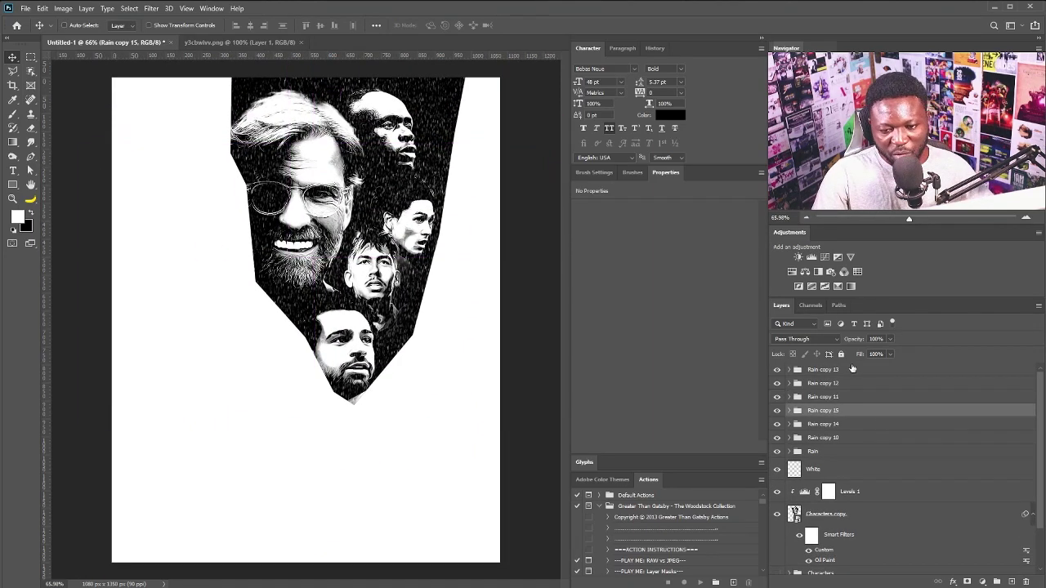
# - Group all the rain groups together and name the new group Rain
pyautogui.click(852, 369)
pyautogui.keyDown('shift'); pyautogui.click(828, 448); pyautogui.keyUp('shift')
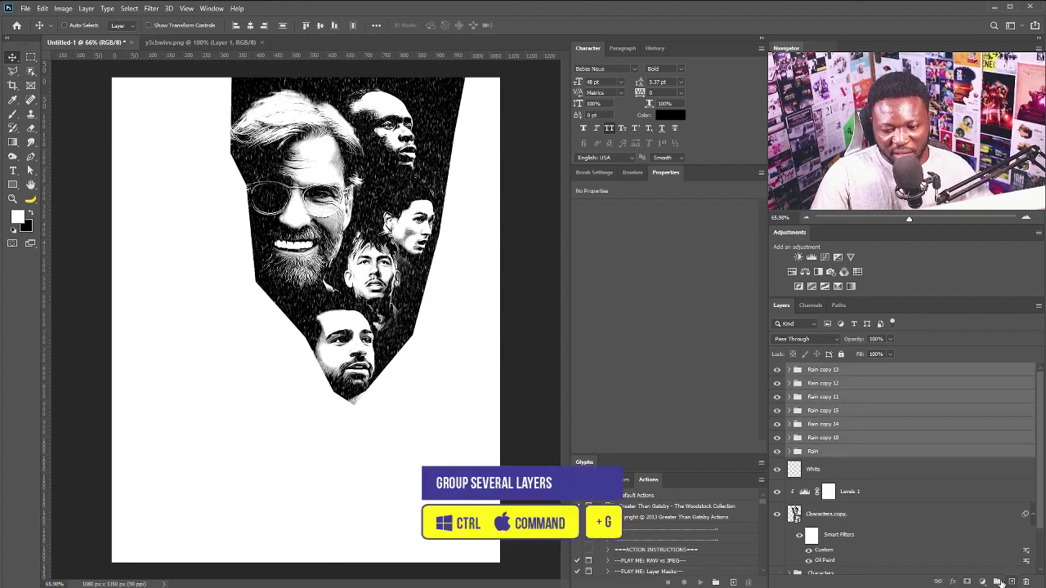
pyautogui.hotkey('ctrl', 'g')
pyautogui.write('Rain')
pyautogui.press('Return')
# - Create a new layer named White above the Rain group and fill it with white
pyautogui.hotkey('ctrl', 'shift', 'n')
pyautogui.write('Wh')
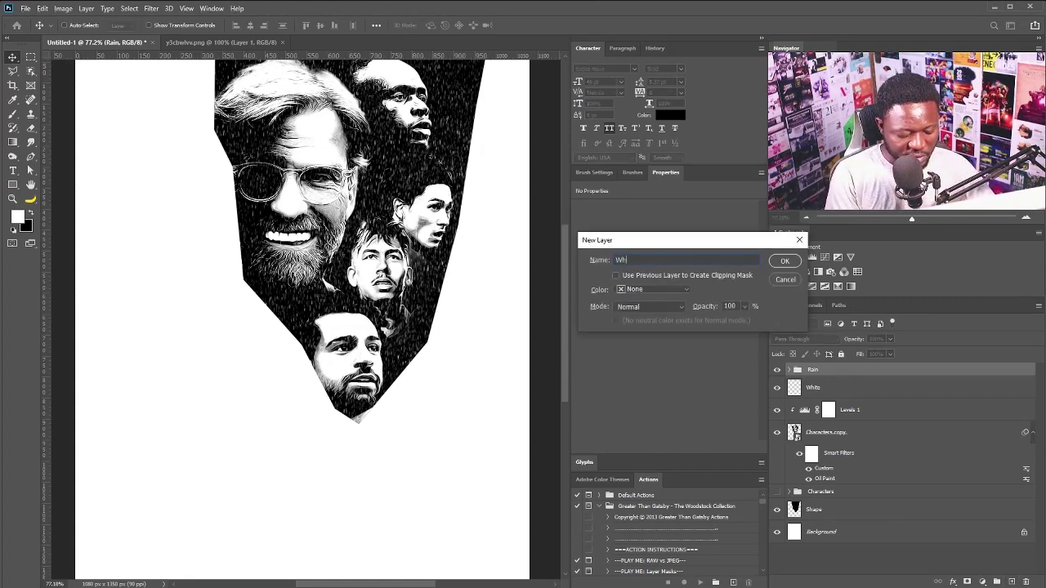
pyautogui.write('ite')
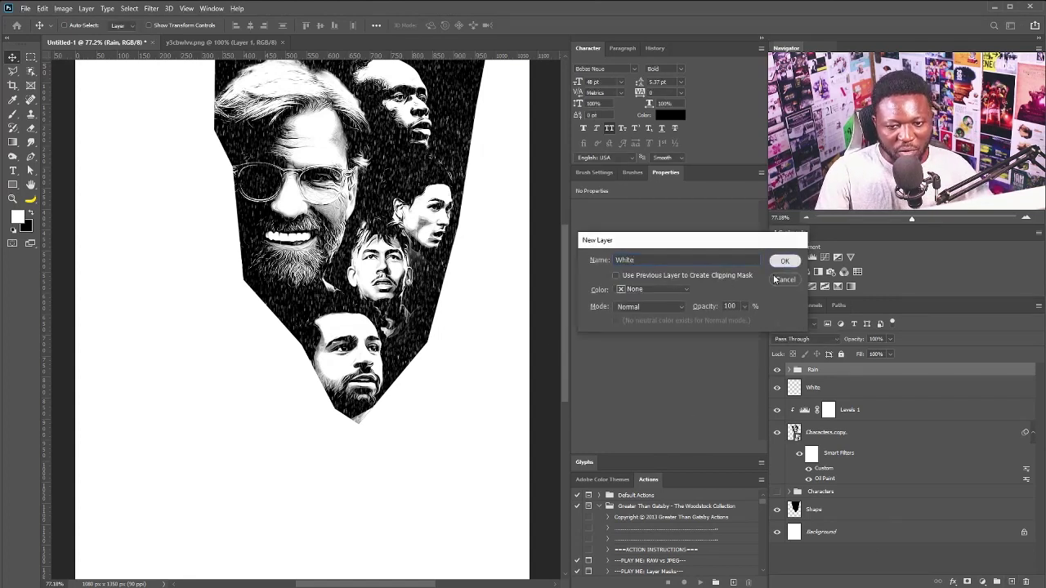
pyautogui.click(785, 261)
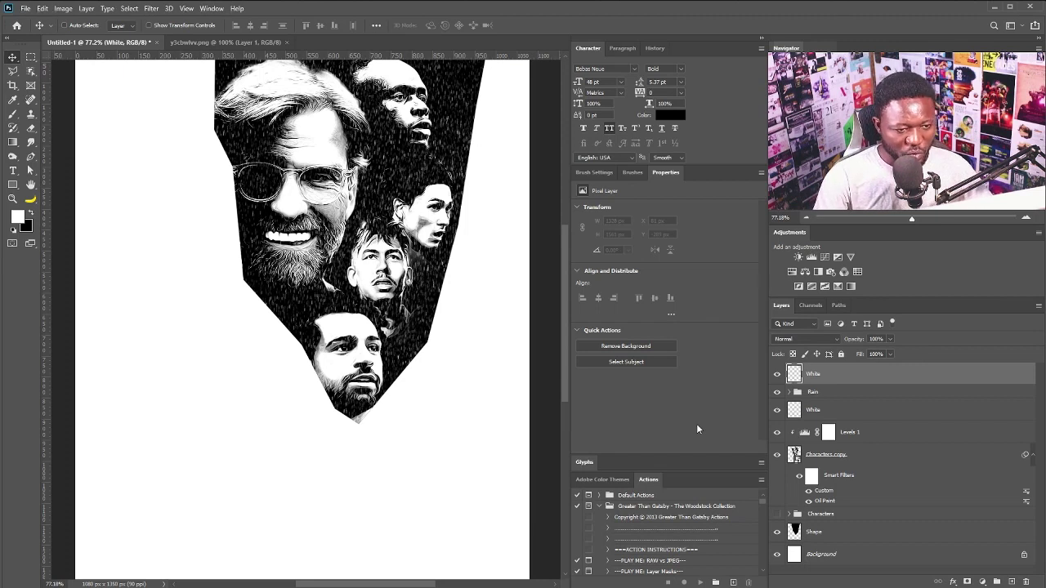
pyautogui.hotkey('alt', 'BackSpace')
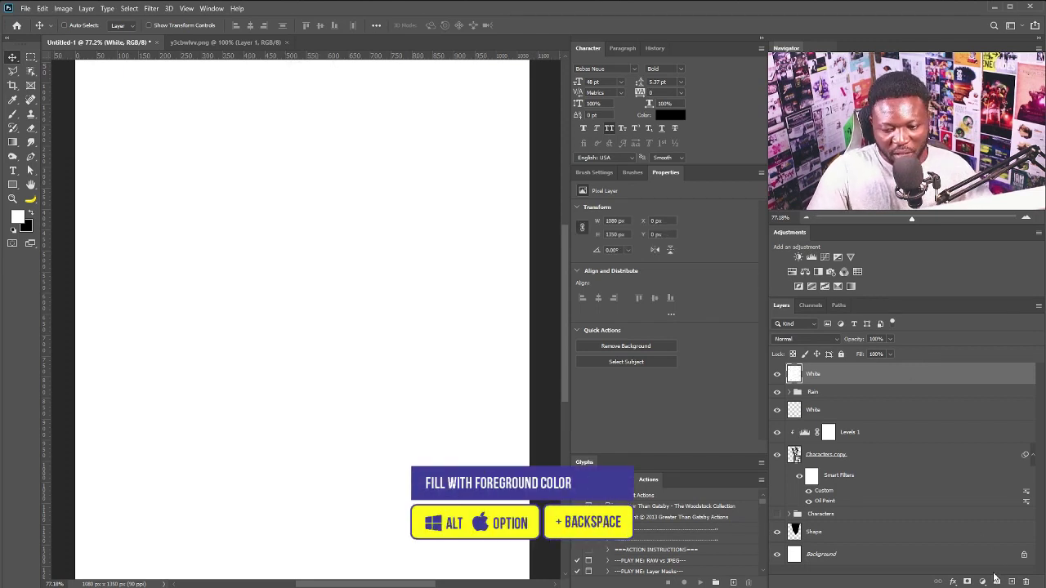
# - Add a layer mask to the top White layer and invert the mask to black
pyautogui.click(968, 582)
pyautogui.press('q')
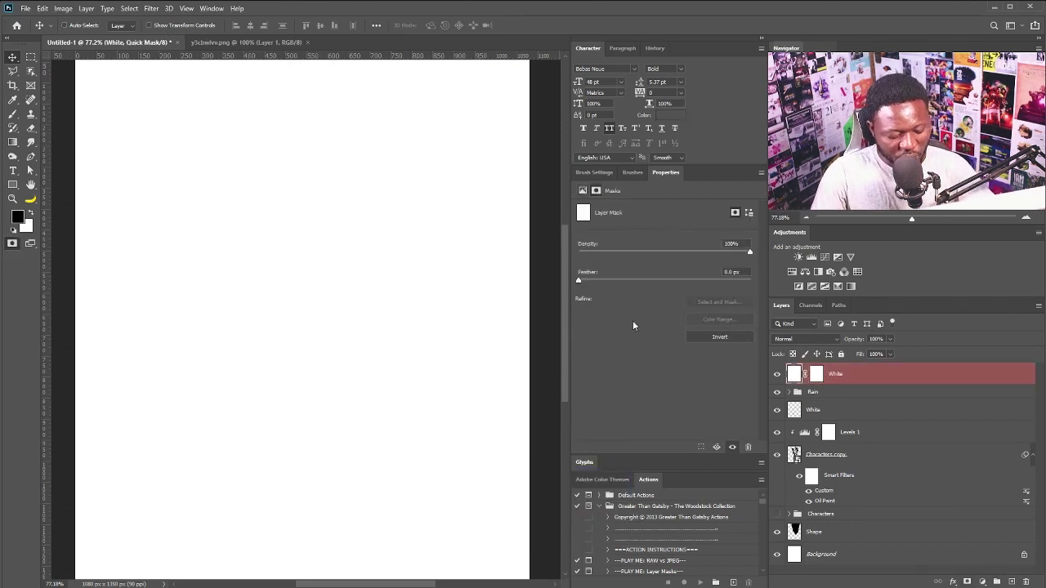
pyautogui.press('q')
pyautogui.hotkey('ctrl', 'i')
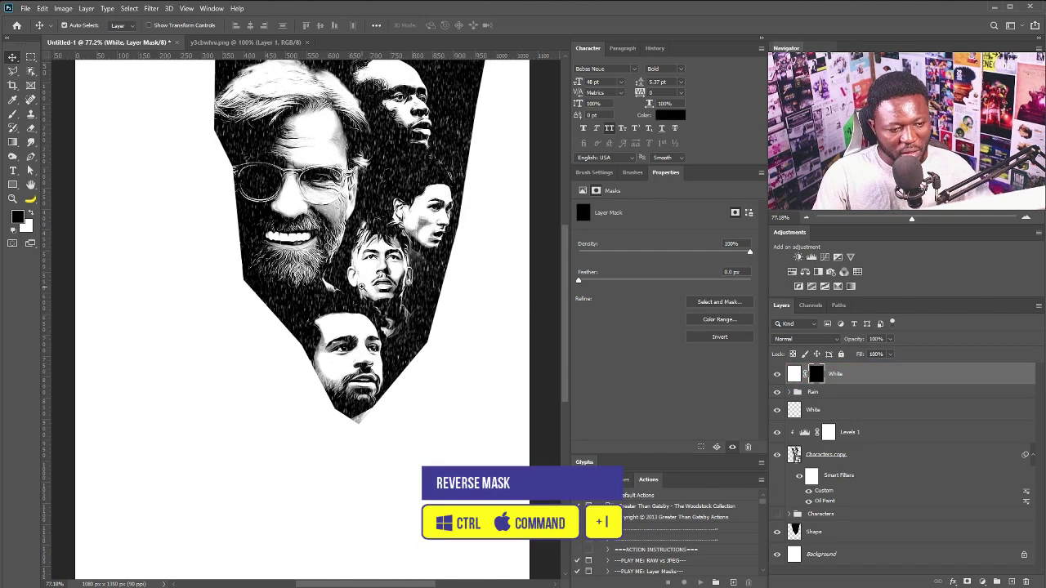
pyautogui.hotkey('ctrl', '0')
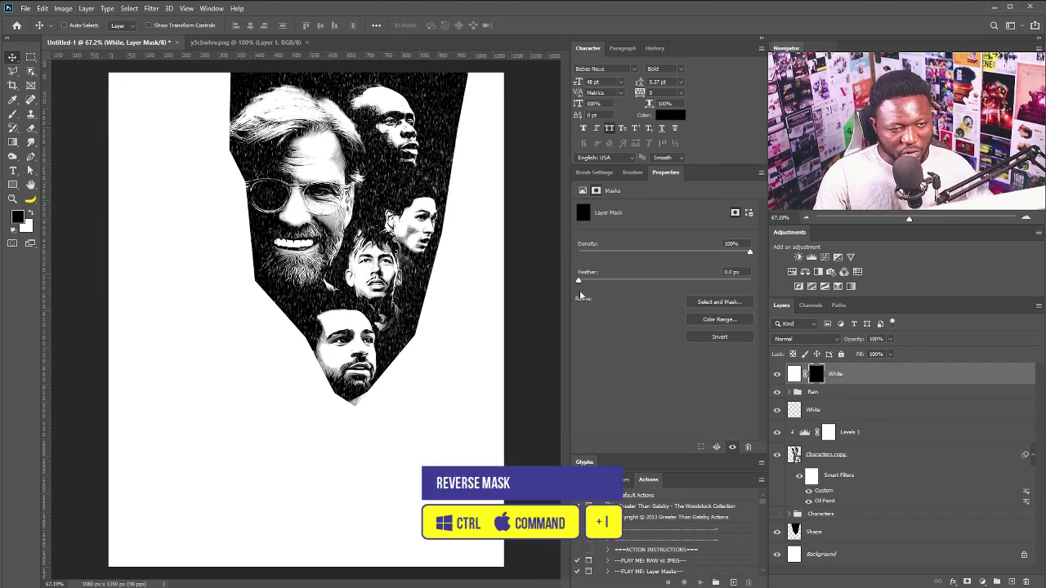
# - Choose the square 998 brush tip, reduce its size to 45 px and lower the brush flow
pyautogui.press('b')
pyautogui.click(596, 173)
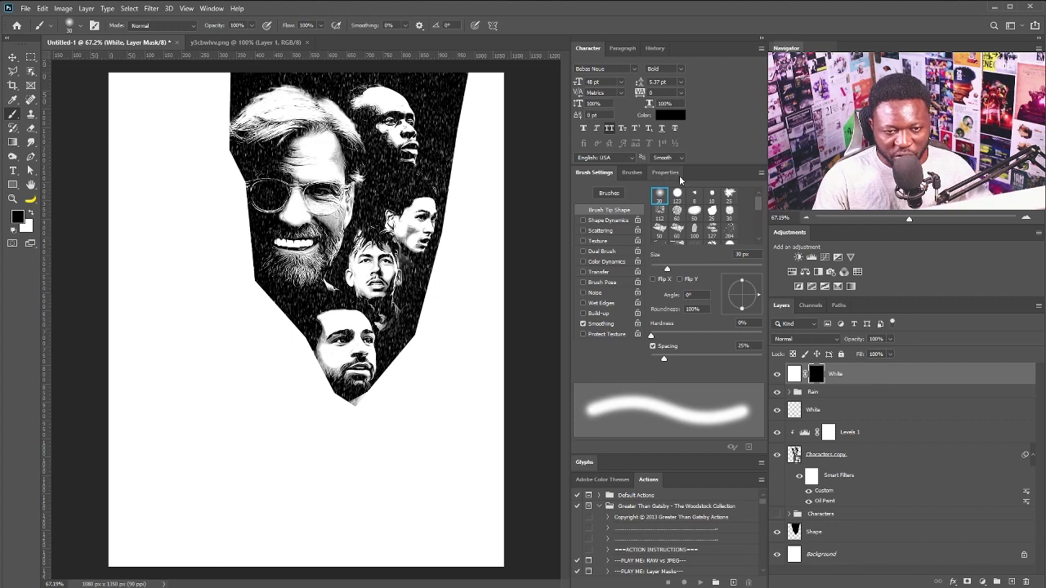
pyautogui.click(712, 196)
pyautogui.moveTo(757, 204); pyautogui.dragTo(758, 235)
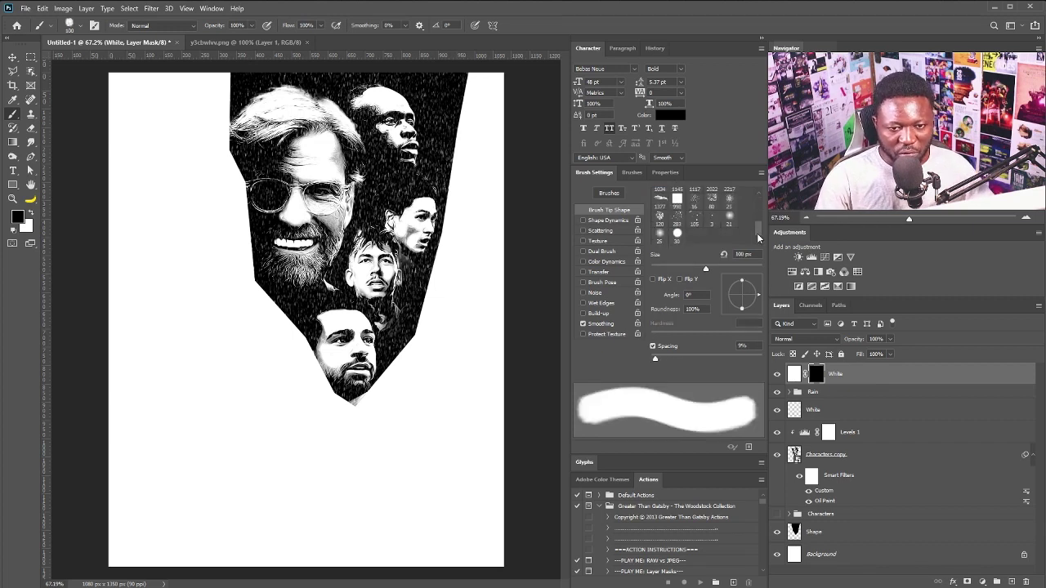
pyautogui.click(677, 198)
pyautogui.press('[')
pyautogui.press('[')
pyautogui.press('[')
pyautogui.press('[')
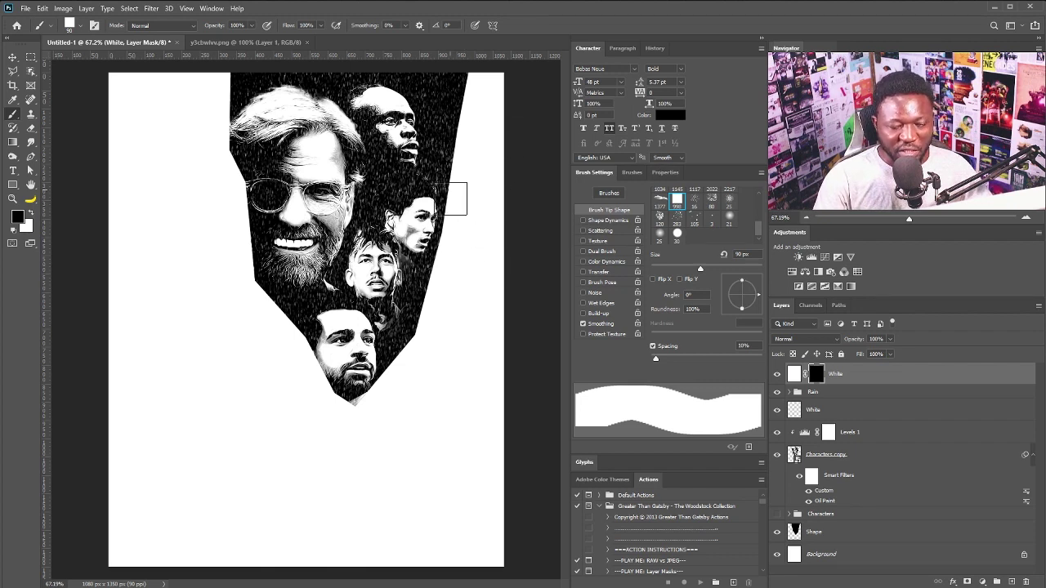
pyautogui.press('[')
pyautogui.press('[')
pyautogui.press('[')
pyautogui.press('[')
pyautogui.press('[')
pyautogui.click(321, 26)
# - Paint on the top White layer's mask along the black shape's right edge, alternating white and black to fade it unevenly
pyautogui.moveTo(443, 107)
pyautogui.mouseDown()
pyautogui.moveTo(452, 144)
pyautogui.moveTo(441, 95)
pyautogui.moveTo(465, 97)
pyautogui.moveTo(440, 127)
pyautogui.mouseUp()
pyautogui.press('x')
pyautogui.press('x')
pyautogui.moveTo(460, 97)
pyautogui.mouseDown()
pyautogui.moveTo(455, 137)
pyautogui.moveTo(463, 79)
pyautogui.moveTo(433, 77)
pyautogui.moveTo(448, 155)
pyautogui.moveTo(459, 144)
pyautogui.moveTo(463, 90)
pyautogui.moveTo(440, 152)
pyautogui.moveTo(458, 142)
pyautogui.moveTo(438, 155)
pyautogui.moveTo(454, 209)
pyautogui.moveTo(455, 176)
pyautogui.moveTo(448, 243)
pyautogui.moveTo(419, 302)
pyautogui.moveTo(417, 282)
pyautogui.moveTo(433, 286)
pyautogui.moveTo(407, 366)
pyautogui.moveTo(394, 336)
pyautogui.moveTo(413, 348)
pyautogui.moveTo(436, 314)
pyautogui.mouseUp()
pyautogui.press('x')
pyautogui.press('x')
pyautogui.press('x')
pyautogui.press('x')
pyautogui.press('x')
pyautogui.press('x')
pyautogui.press('x')
pyautogui.press('x')
pyautogui.press('x')
pyautogui.press('x')
pyautogui.moveTo(453, 165)
pyautogui.mouseDown()
pyautogui.moveTo(453, 130)
pyautogui.moveTo(439, 165)
pyautogui.mouseUp()
pyautogui.press('x')
pyautogui.press('x')
pyautogui.press('x')
# - Paint on the White layer's mask along the shape's left edge beside Klopp and below, alternating white and black to break up the outline
pyautogui.moveTo(299, 329)
pyautogui.mouseDown()
pyautogui.moveTo(269, 289)
pyautogui.moveTo(250, 297)
pyautogui.moveTo(253, 284)
pyautogui.moveTo(276, 321)
pyautogui.moveTo(288, 298)
pyautogui.moveTo(258, 323)
pyautogui.moveTo(247, 236)
pyautogui.moveTo(289, 302)
pyautogui.moveTo(278, 312)
pyautogui.moveTo(308, 340)
pyautogui.moveTo(290, 305)
pyautogui.mouseUp()
pyautogui.press('x')
pyautogui.press('x')
pyautogui.press('x')
pyautogui.press('x')
pyautogui.press('x')
pyautogui.press('x')
pyautogui.press('x')
pyautogui.moveTo(237, 249)
pyautogui.mouseDown()
pyautogui.moveTo(251, 280)
pyautogui.moveTo(256, 236)
pyautogui.moveTo(239, 196)
pyautogui.moveTo(246, 148)
pyautogui.moveTo(232, 175)
pyautogui.moveTo(234, 75)
pyautogui.moveTo(252, 106)
pyautogui.moveTo(256, 82)
pyautogui.mouseUp()
pyautogui.press('x')
pyautogui.press('x')
pyautogui.moveTo(256, 81)
pyautogui.mouseDown()
pyautogui.moveTo(244, 115)
pyautogui.moveTo(233, 98)
pyautogui.moveTo(226, 117)
pyautogui.moveTo(217, 82)
pyautogui.moveTo(231, 81)
pyautogui.moveTo(226, 73)
pyautogui.moveTo(252, 92)
pyautogui.mouseUp()
pyautogui.press('x')
pyautogui.press('x')
pyautogui.press('x')
pyautogui.press('x')
pyautogui.press('x')
pyautogui.moveTo(237, 184)
pyautogui.mouseDown()
pyautogui.moveTo(249, 225)
pyautogui.moveTo(258, 180)
pyautogui.mouseUp()
pyautogui.press('x')
pyautogui.press('x')
pyautogui.press('x')
pyautogui.moveTo(226, 167)
pyautogui.mouseDown()
pyautogui.moveTo(247, 139)
pyautogui.moveTo(254, 157)
pyautogui.mouseUp()
pyautogui.press('x')
pyautogui.press('x')
pyautogui.press('x')
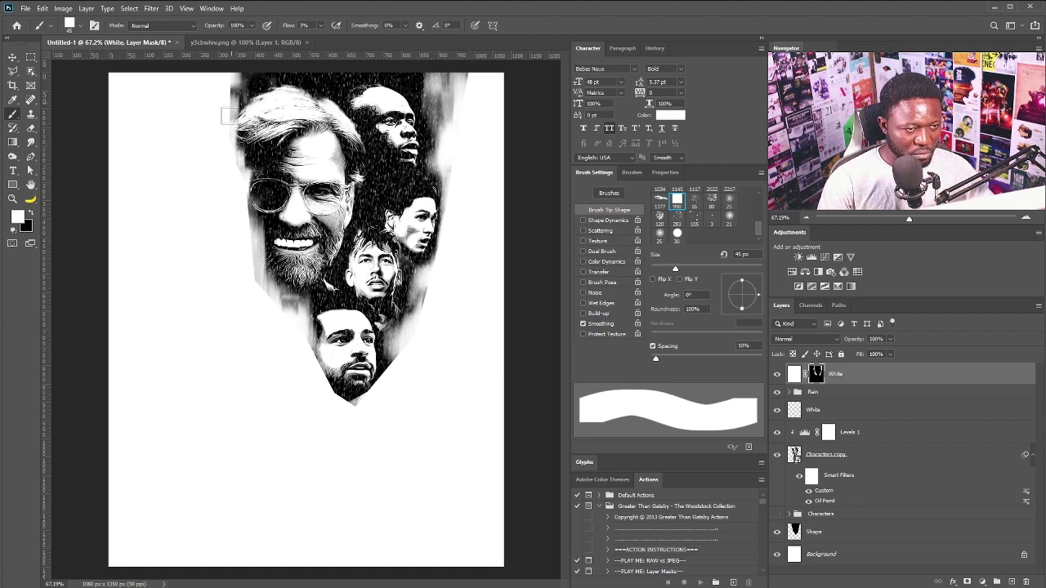
pyautogui.moveTo(249, 280)
pyautogui.mouseDown()
pyautogui.moveTo(250, 242)
pyautogui.moveTo(262, 265)
pyautogui.mouseUp()
pyautogui.press('x')
pyautogui.press('x')
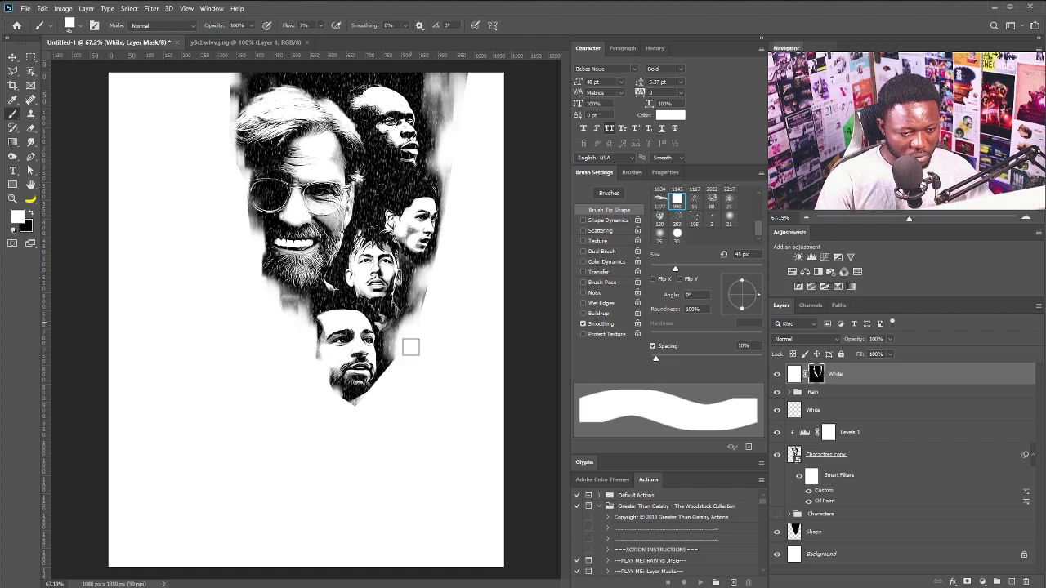
# - Refine the faded lower right edge of the shape on the White layer's mask, beside the lower portraits
pyautogui.press('x')
pyautogui.press('x')
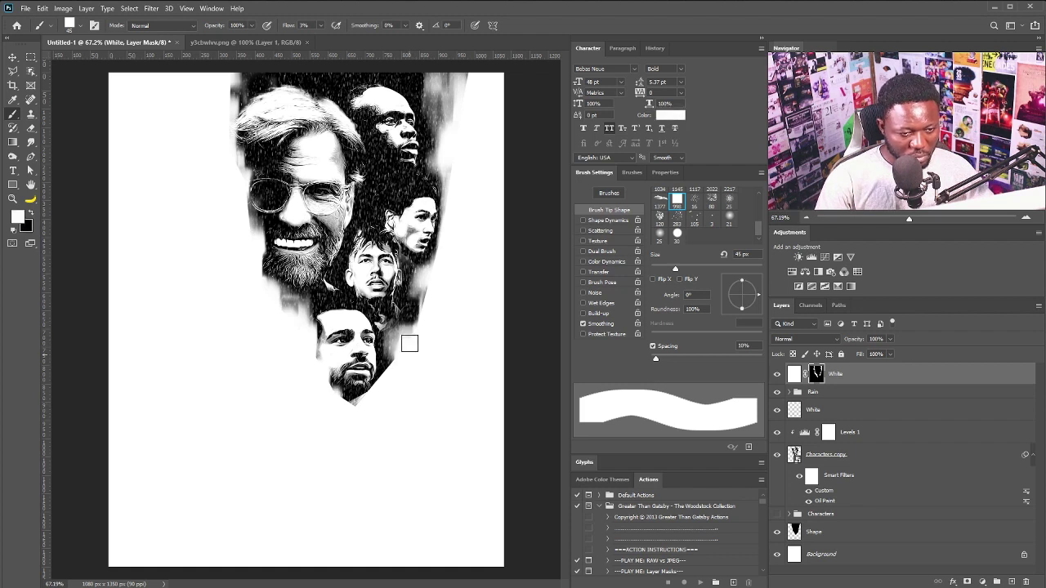
pyautogui.moveTo(441, 279)
pyautogui.mouseDown()
pyautogui.moveTo(429, 286)
pyautogui.moveTo(428, 274)
pyautogui.mouseUp()
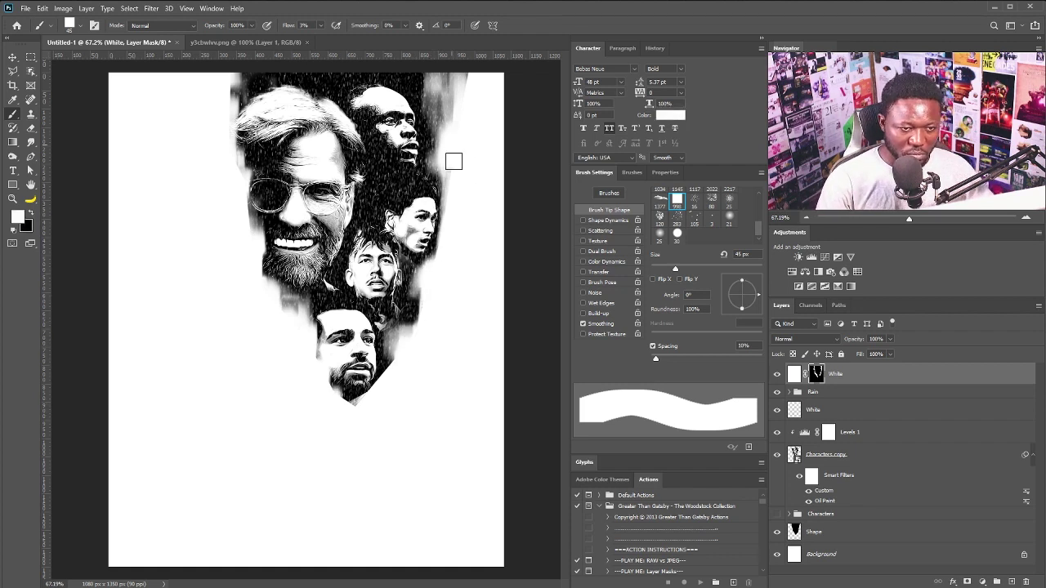
pyautogui.press('x')
pyautogui.press('x')
pyautogui.press('x')
pyautogui.press('x')
# - Reduce the brush to 30 px and add finer streaks to the mask at the shape's upper right edge
pyautogui.press('[')
pyautogui.press('[')
pyautogui.press('[')
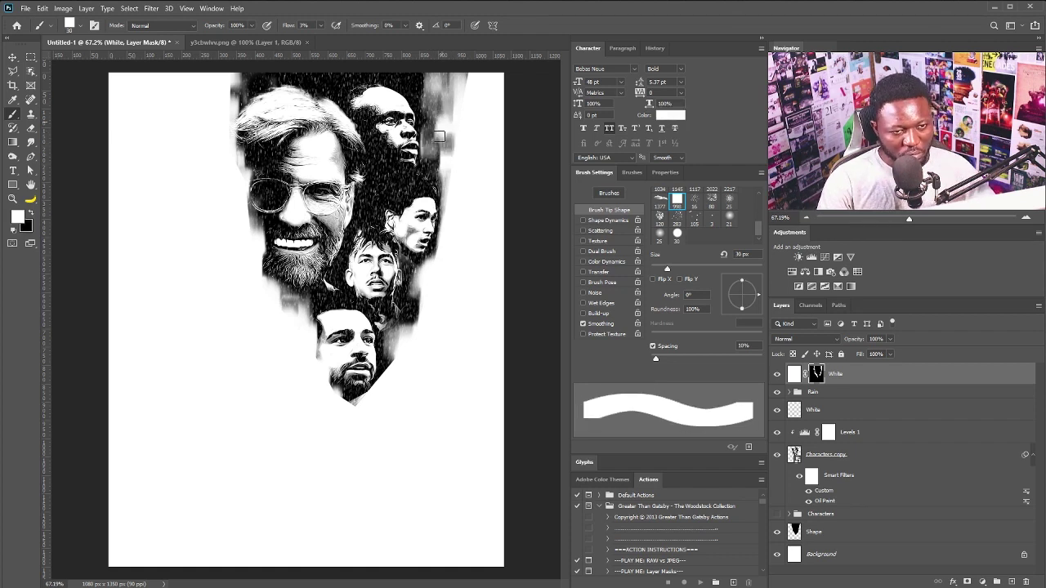
pyautogui.moveTo(438, 84)
pyautogui.mouseDown()
pyautogui.moveTo(472, 72)
pyautogui.moveTo(464, 65)
pyautogui.moveTo(425, 95)
pyautogui.moveTo(422, 78)
pyautogui.moveTo(426, 120)
pyautogui.moveTo(450, 129)
pyautogui.mouseUp()
pyautogui.press('x')
pyautogui.press('x')
pyautogui.press('x')
pyautogui.press('x')
pyautogui.press('x')
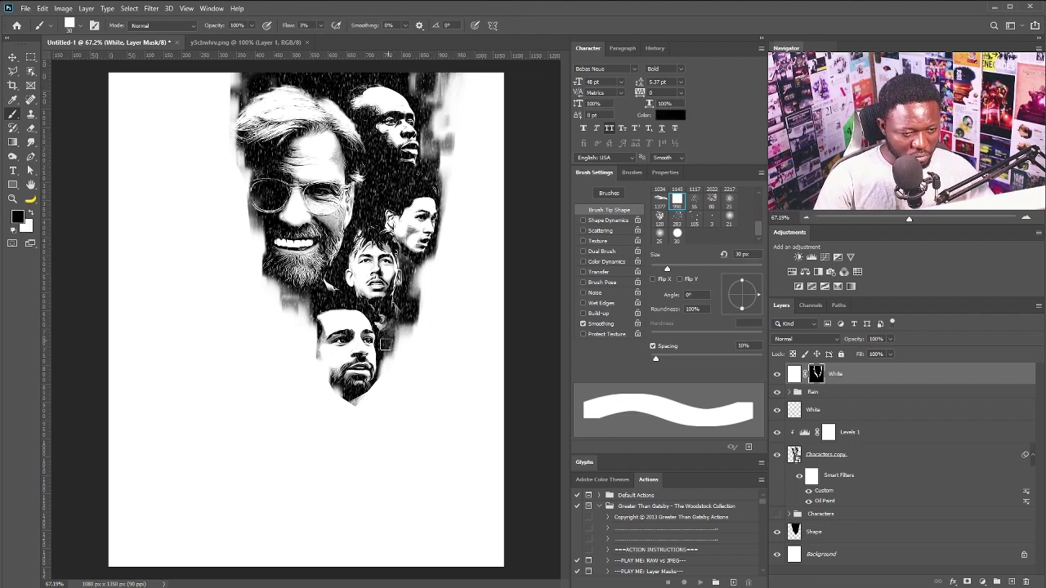
# - Select all layers above the background and move the artwork slightly to the right on the canvas
pyautogui.scroll(-2, 362, 267)
pyautogui.scroll(2, 326, 266)
pyautogui.scroll(-1, 309, 261)
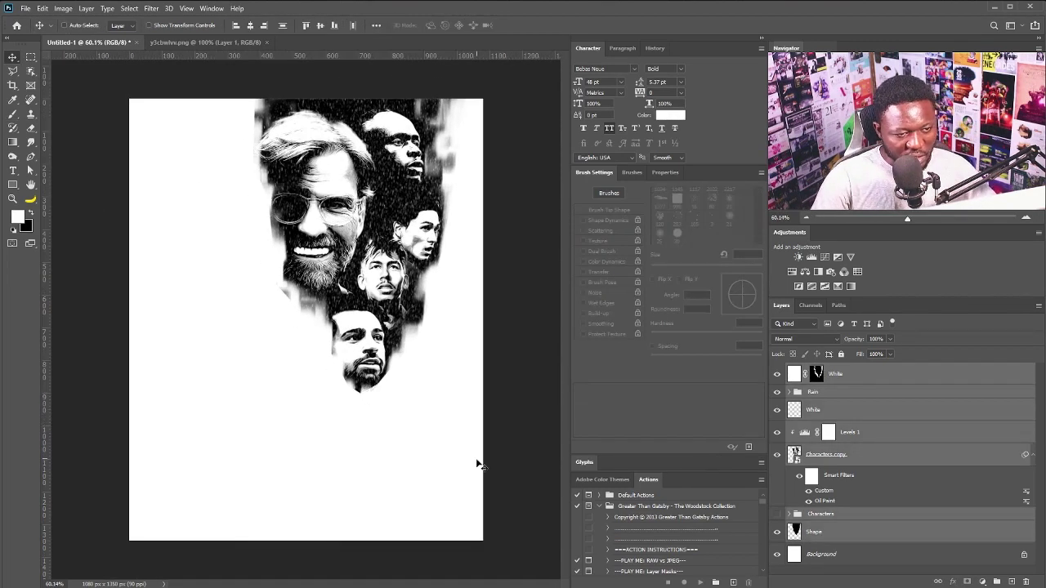
# - Create a layer named Noise above the masked White layer in Soft Light mode, filled with 50% gray
pyautogui.click(862, 374)
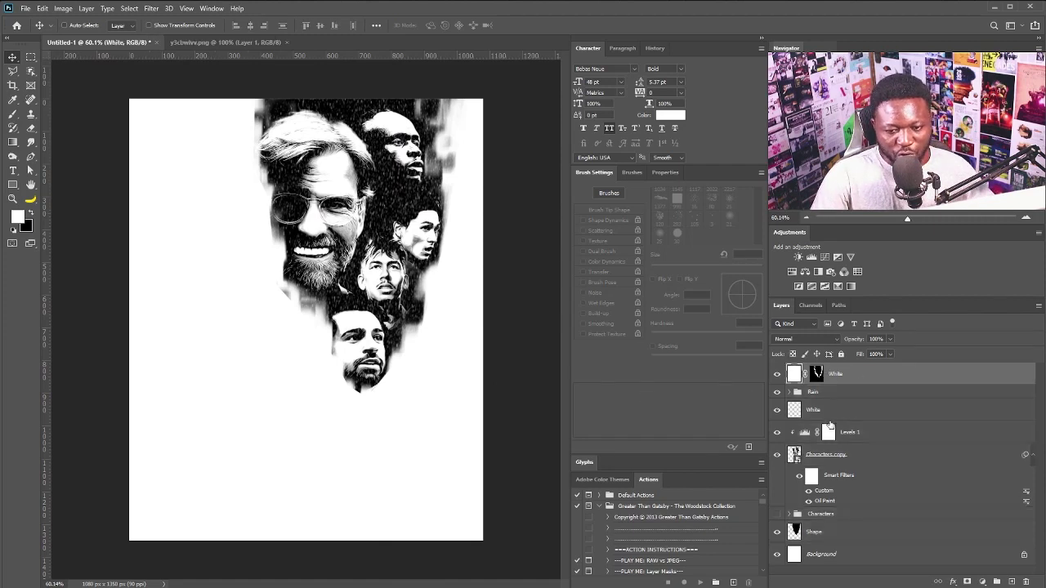
pyautogui.keyDown('alt'); pyautogui.click(1011, 581); pyautogui.keyUp('alt')
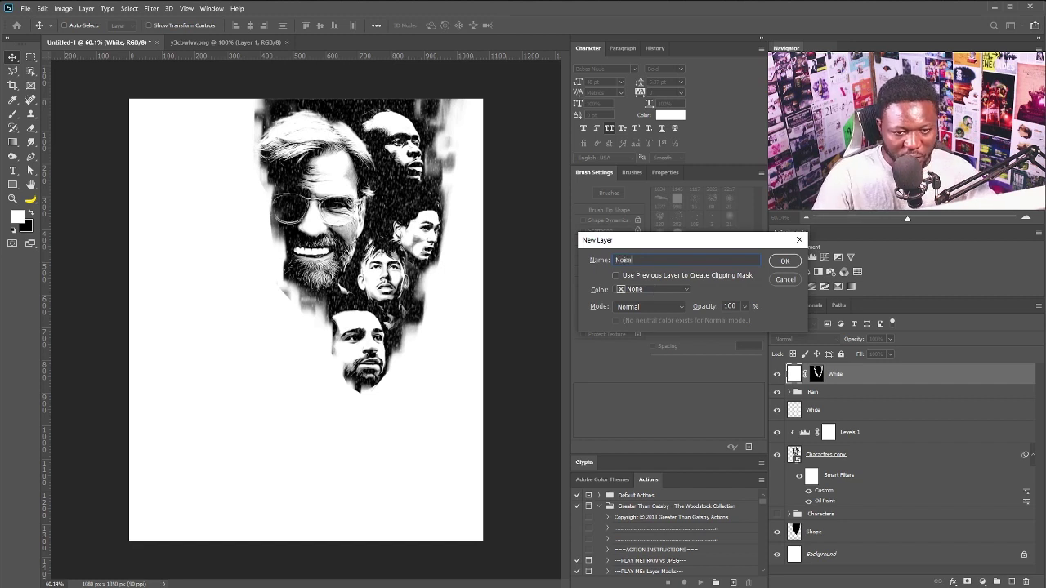
pyautogui.click(630, 310)
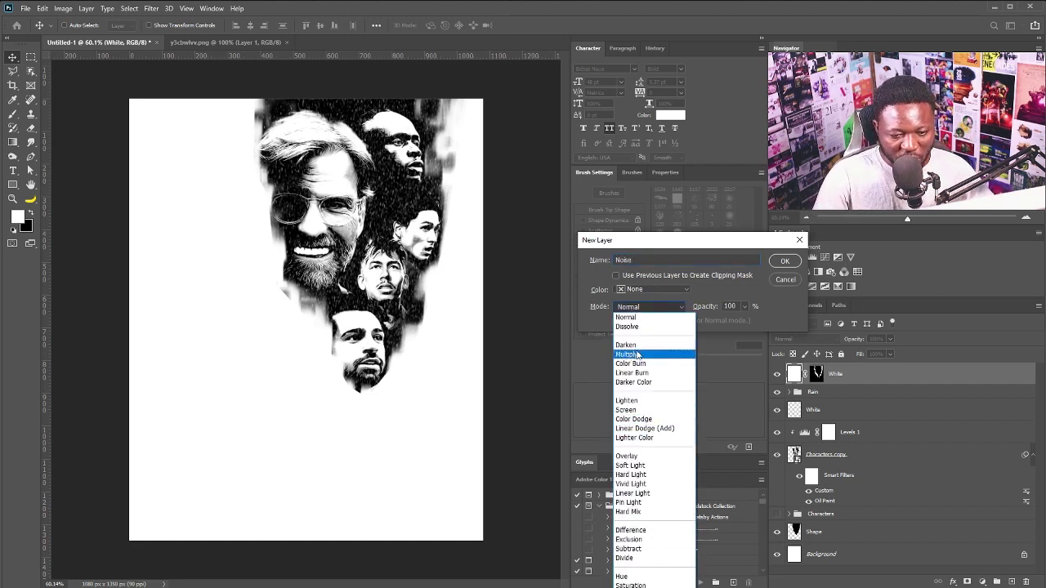
pyautogui.click(655, 457)
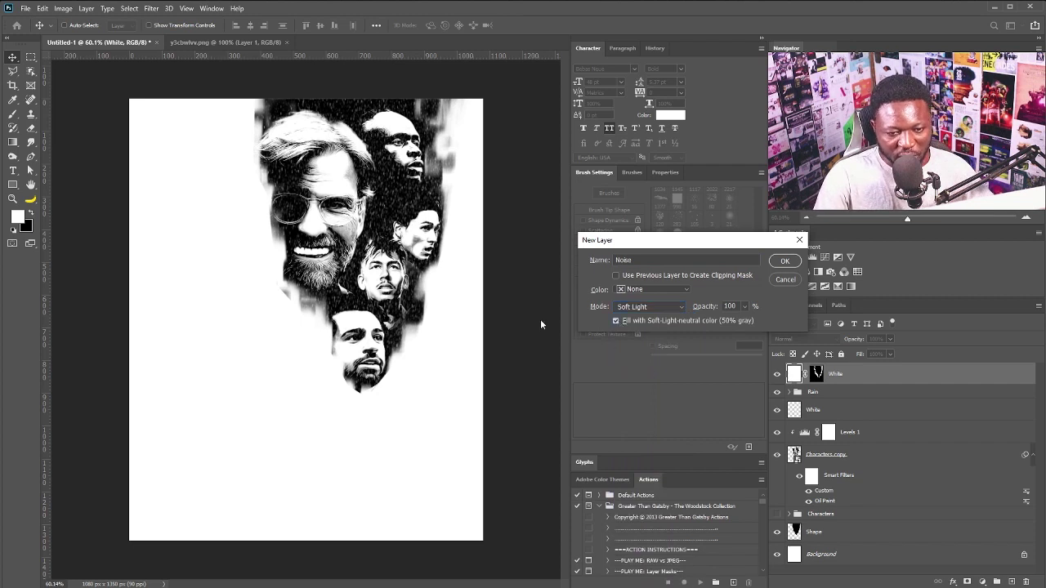
pyautogui.click(785, 261)
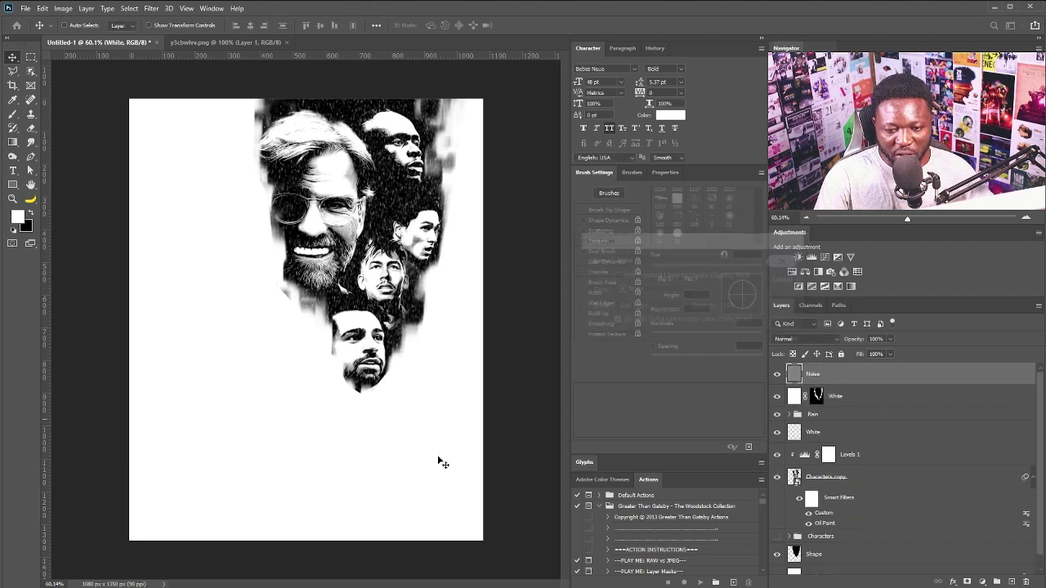
# - Apply the Add Noise filter to the Noise layer with 54.89% uniform, monochromatic noise
pyautogui.click(151, 8)
pyautogui.moveTo(209, 162)
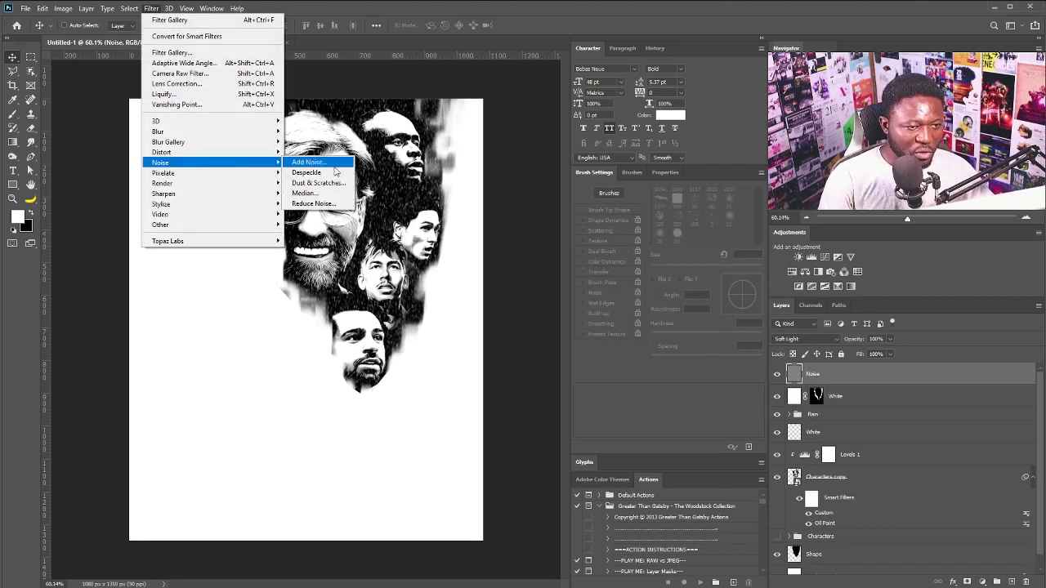
pyautogui.click(310, 164)
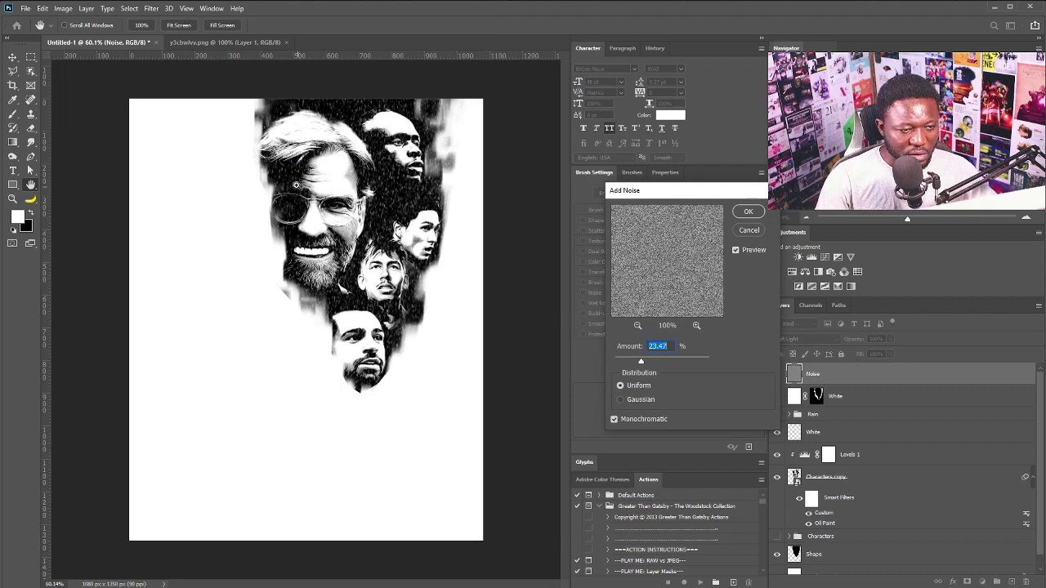
pyautogui.scroll(2, 298, 186)
pyautogui.moveTo(640, 362); pyautogui.dragTo(662, 369)
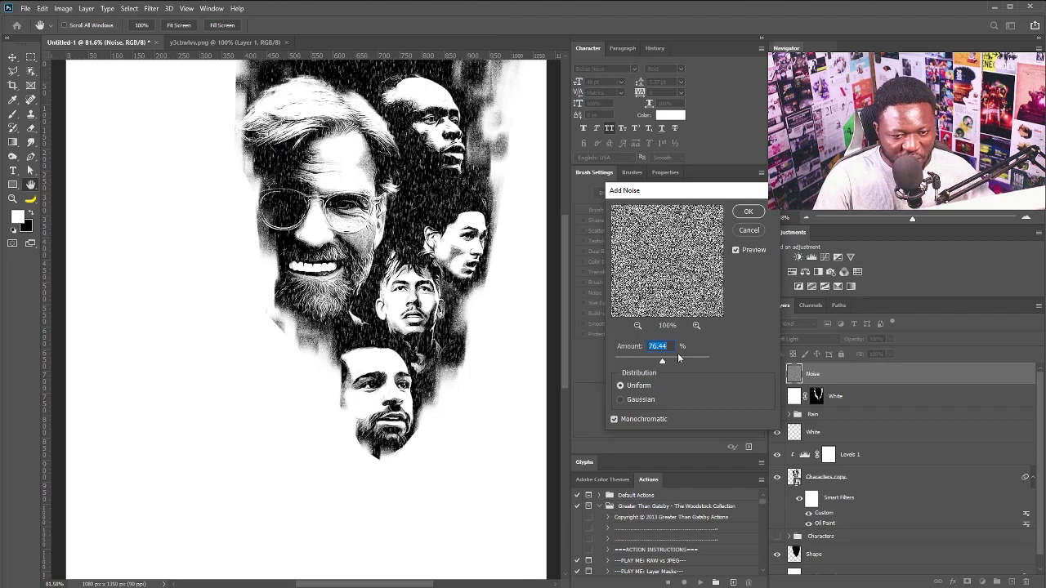
pyautogui.moveTo(663, 362); pyautogui.dragTo(654, 360)
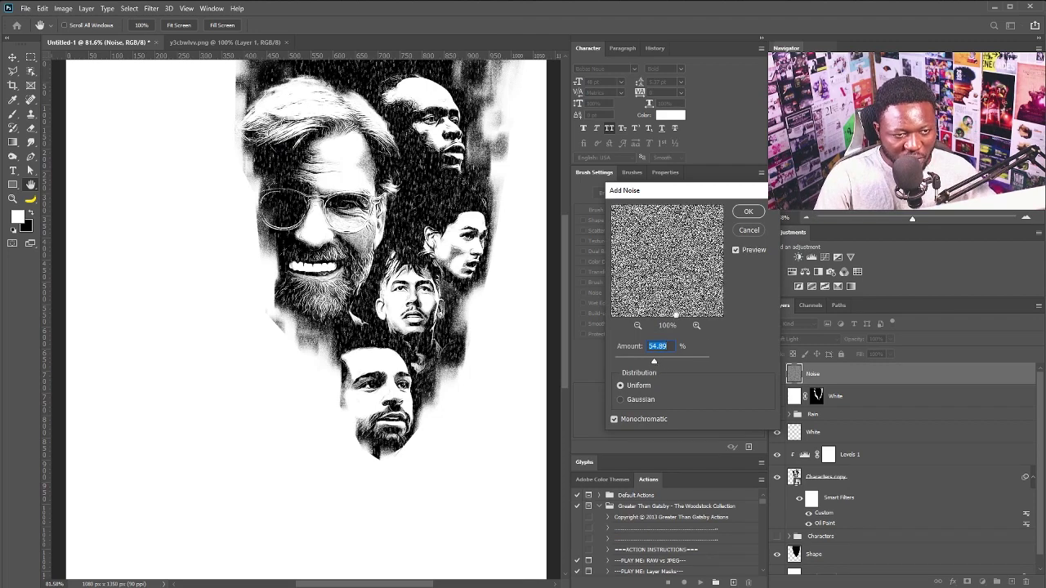
pyautogui.click(745, 212)
pyautogui.moveTo(428, 278); pyautogui.dragTo(410, 310)
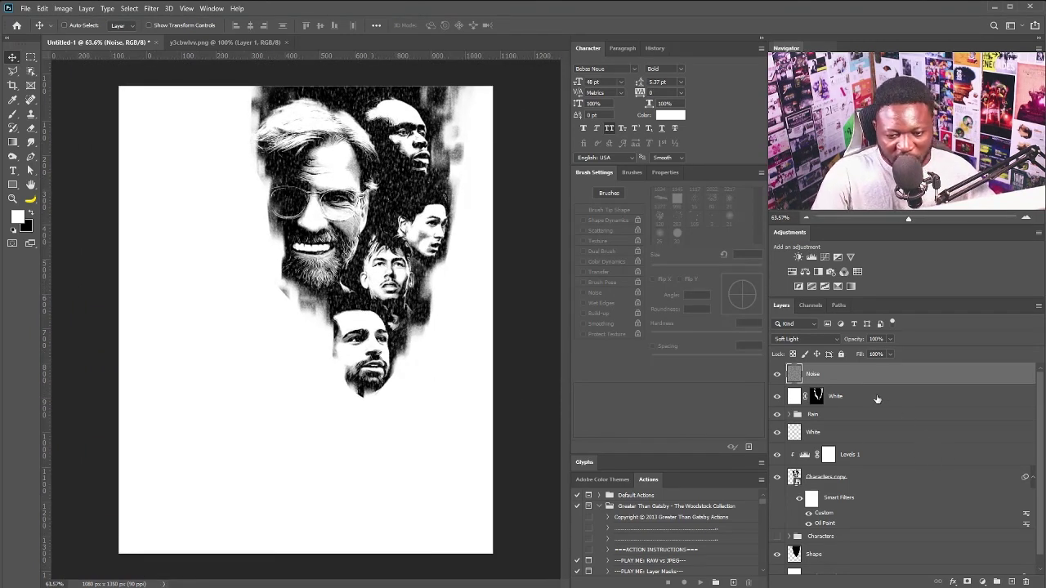
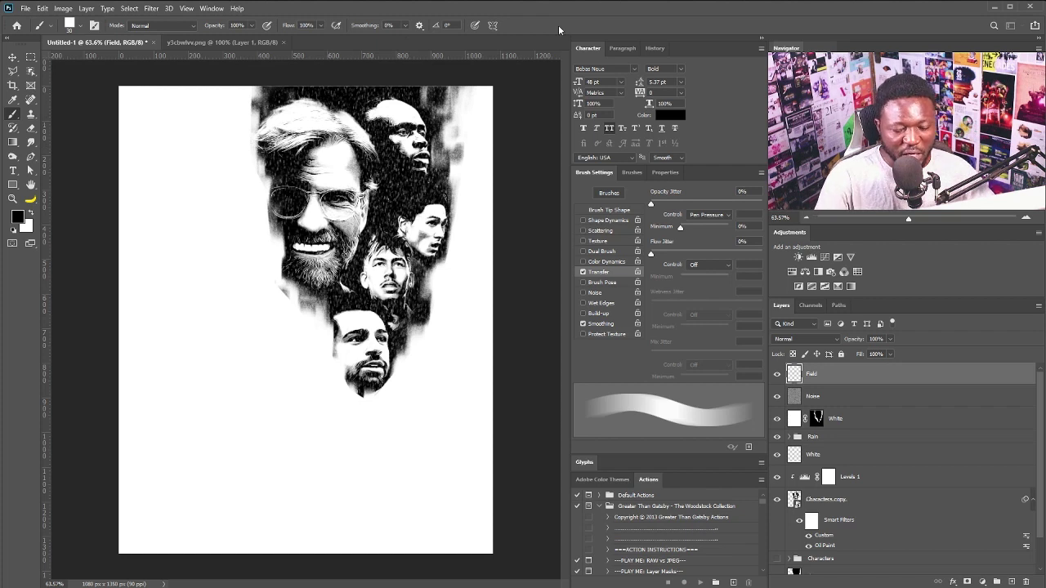
# - Enlarge the brush to 60 px and paint rough black ground across the bottom of the poster on the Field layer
pyautogui.press(']')
pyautogui.press(']')
pyautogui.press(']')
pyautogui.moveTo(204, 543)
pyautogui.mouseDown()
pyautogui.moveTo(98, 571)
pyautogui.moveTo(350, 536)
pyautogui.moveTo(419, 550)
pyautogui.moveTo(379, 557)
pyautogui.moveTo(466, 559)
pyautogui.moveTo(463, 536)
pyautogui.moveTo(206, 578)
pyautogui.moveTo(138, 574)
pyautogui.moveTo(100, 558)
pyautogui.moveTo(348, 542)
pyautogui.moveTo(198, 546)
pyautogui.moveTo(453, 547)
pyautogui.moveTo(452, 556)
pyautogui.moveTo(379, 529)
pyautogui.moveTo(325, 569)
pyautogui.moveTo(280, 579)
pyautogui.moveTo(187, 573)
pyautogui.moveTo(342, 525)
pyautogui.moveTo(131, 567)
pyautogui.moveTo(288, 543)
pyautogui.moveTo(292, 558)
pyautogui.moveTo(472, 528)
pyautogui.moveTo(370, 504)
pyautogui.moveTo(430, 532)
pyautogui.moveTo(70, 572)
pyautogui.moveTo(469, 539)
pyautogui.moveTo(485, 552)
pyautogui.moveTo(180, 552)
pyautogui.moveTo(259, 563)
pyautogui.moveTo(467, 550)
pyautogui.moveTo(138, 531)
pyautogui.moveTo(370, 549)
pyautogui.moveTo(471, 544)
pyautogui.moveTo(79, 569)
pyautogui.moveTo(337, 560)
pyautogui.mouseUp()
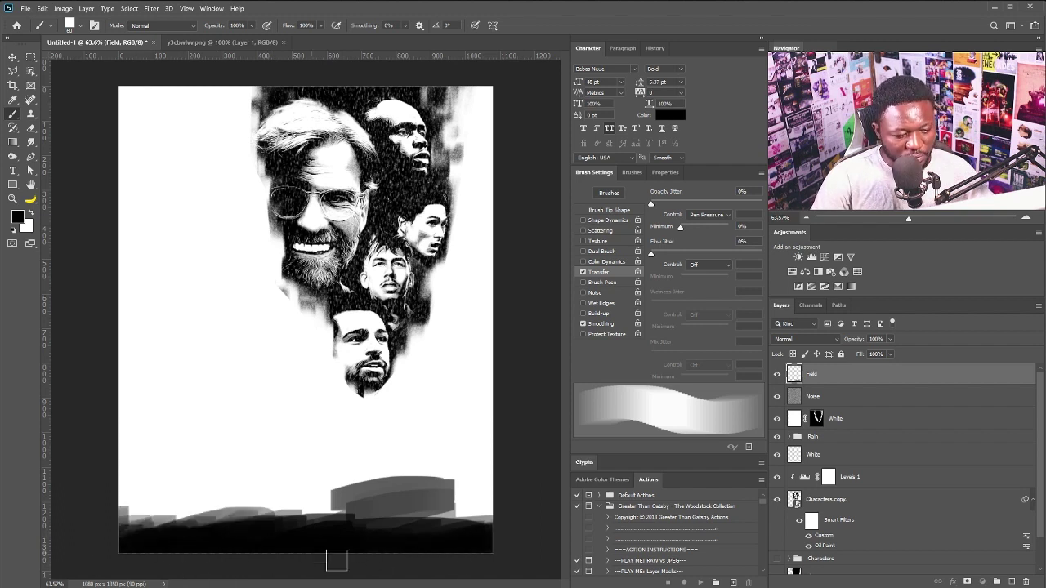
# - Set up the scattered speckle brush tip with 1% spacing and a size of 90 px
pyautogui.click(611, 211)
pyautogui.moveTo(758, 232); pyautogui.dragTo(758, 205)
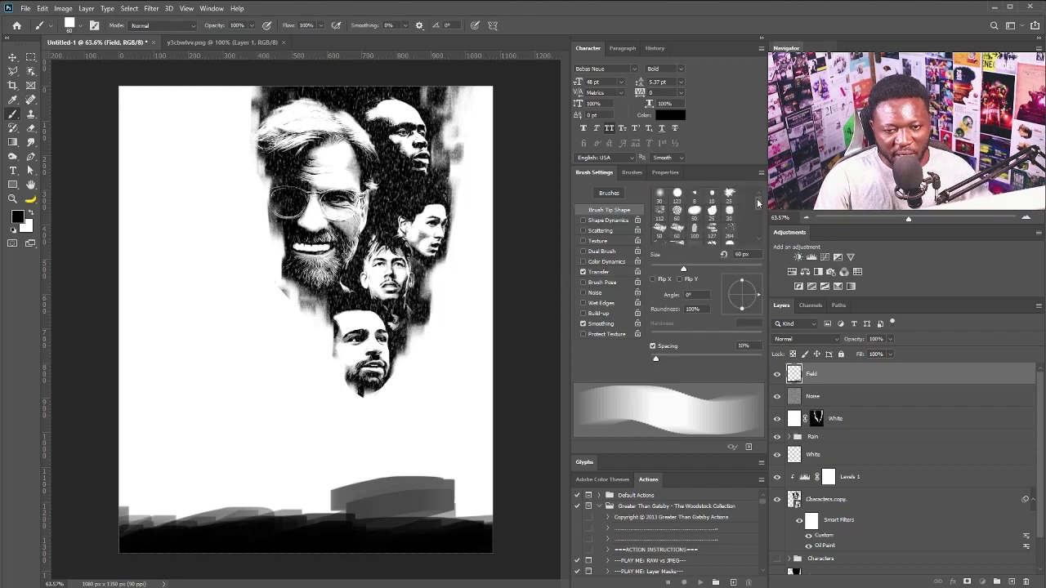
pyautogui.click(729, 233)
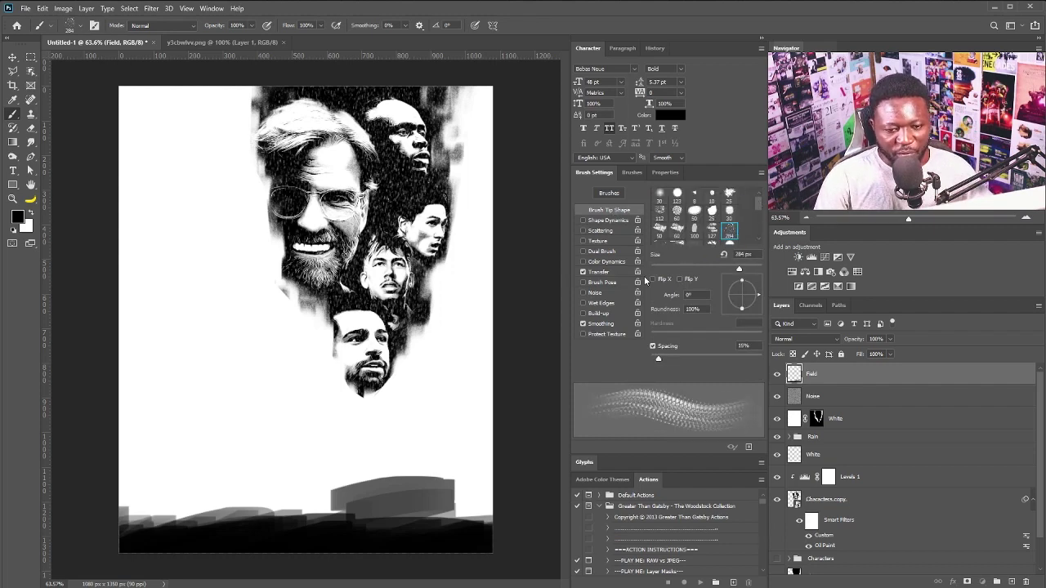
pyautogui.moveTo(658, 358); pyautogui.dragTo(649, 360)
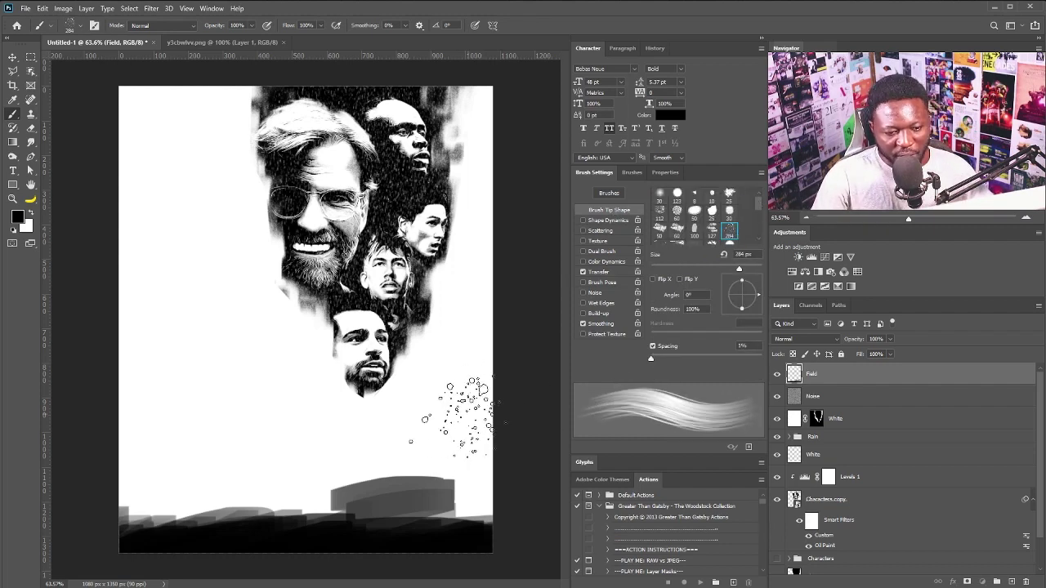
pyautogui.press('[')
pyautogui.press('[')
pyautogui.press('[')
pyautogui.press('[')
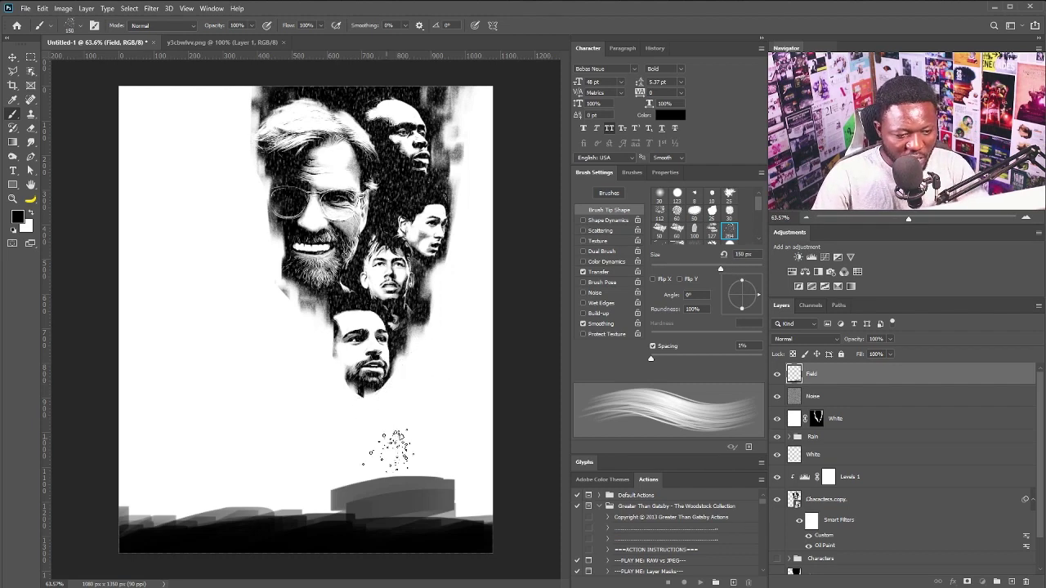
pyautogui.press('[')
pyautogui.press('[')
pyautogui.press('[')
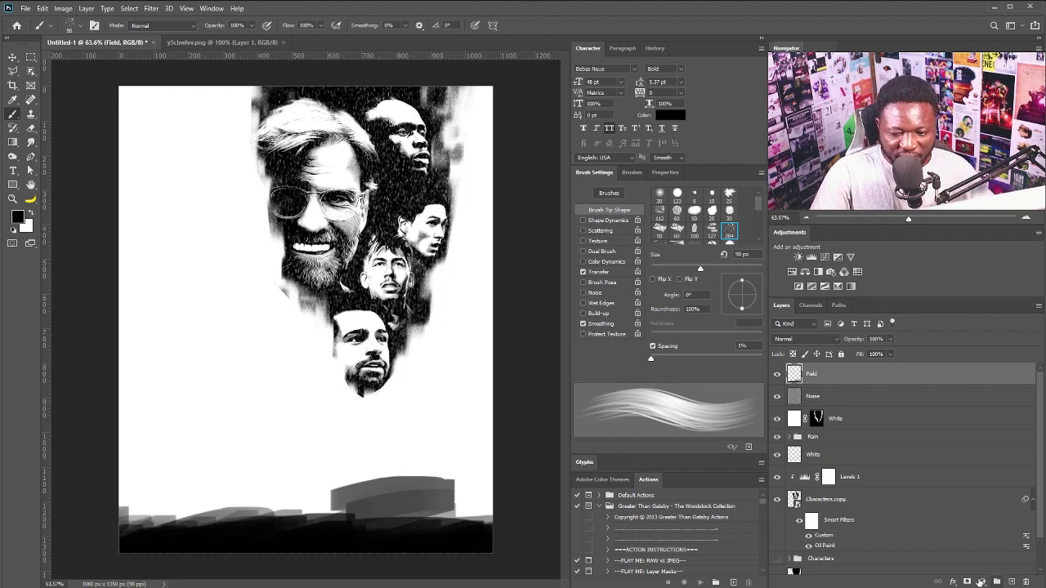
# - Mask the Field layer and brush away the ground's hard upper edge in black, reducing the brush to 50 px for finer streaks
pyautogui.click(968, 582)
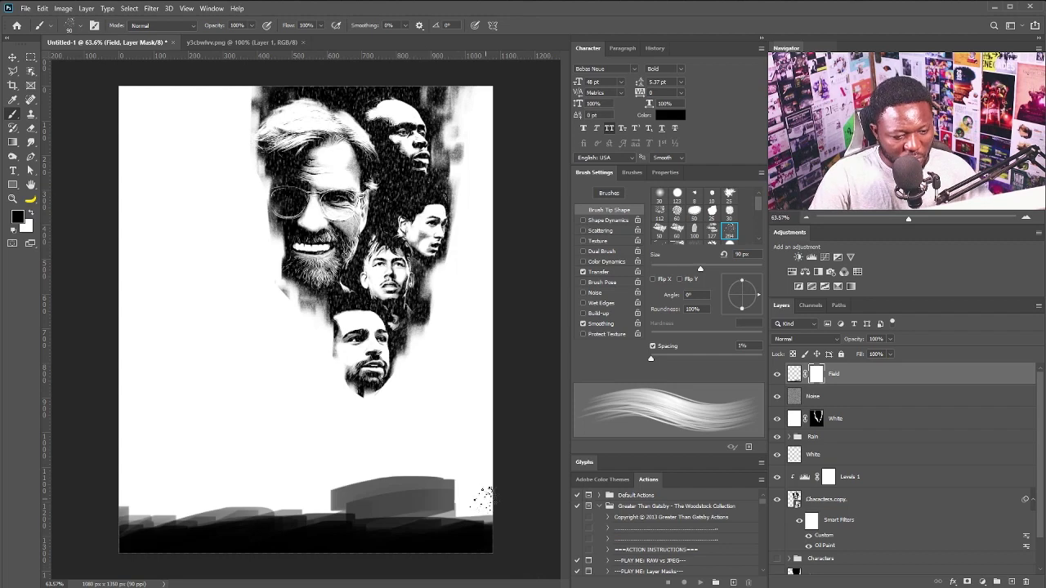
pyautogui.moveTo(483, 497)
pyautogui.mouseDown()
pyautogui.moveTo(432, 491)
pyautogui.moveTo(445, 504)
pyautogui.moveTo(459, 492)
pyautogui.moveTo(418, 504)
pyautogui.moveTo(466, 483)
pyautogui.moveTo(296, 506)
pyautogui.moveTo(327, 495)
pyautogui.moveTo(369, 506)
pyautogui.moveTo(358, 487)
pyautogui.moveTo(334, 496)
pyautogui.moveTo(418, 508)
pyautogui.moveTo(443, 495)
pyautogui.moveTo(441, 477)
pyautogui.moveTo(471, 468)
pyautogui.moveTo(452, 484)
pyautogui.moveTo(473, 466)
pyautogui.moveTo(427, 489)
pyautogui.moveTo(509, 504)
pyautogui.moveTo(443, 513)
pyautogui.moveTo(441, 494)
pyautogui.moveTo(339, 483)
pyautogui.moveTo(399, 459)
pyautogui.moveTo(350, 495)
pyautogui.moveTo(268, 508)
pyautogui.mouseUp()
pyautogui.press('[')
pyautogui.press('[')
pyautogui.press('[')
pyautogui.press('[')
pyautogui.moveTo(364, 462)
pyautogui.mouseDown()
pyautogui.moveTo(225, 513)
pyautogui.moveTo(139, 519)
pyautogui.moveTo(167, 501)
pyautogui.moveTo(122, 506)
pyautogui.mouseUp()
# - Refine the left part of the ground on the Field mask with white strokes and move the Field layer below Noise
pyautogui.press('x')
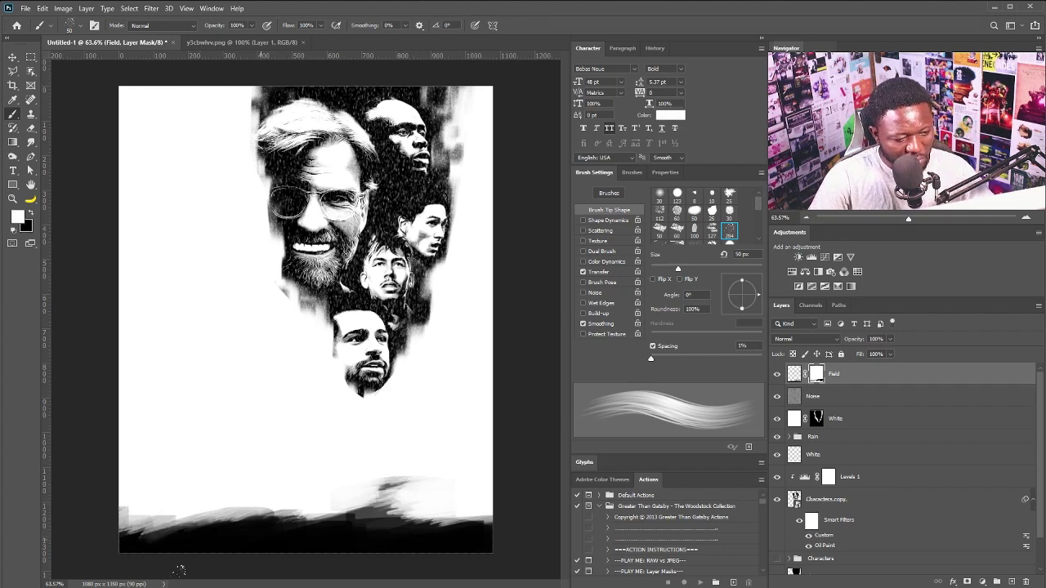
pyautogui.moveTo(273, 515)
pyautogui.mouseDown()
pyautogui.moveTo(189, 508)
pyautogui.moveTo(151, 565)
pyautogui.moveTo(232, 542)
pyautogui.moveTo(165, 561)
pyautogui.moveTo(259, 547)
pyautogui.mouseUp()
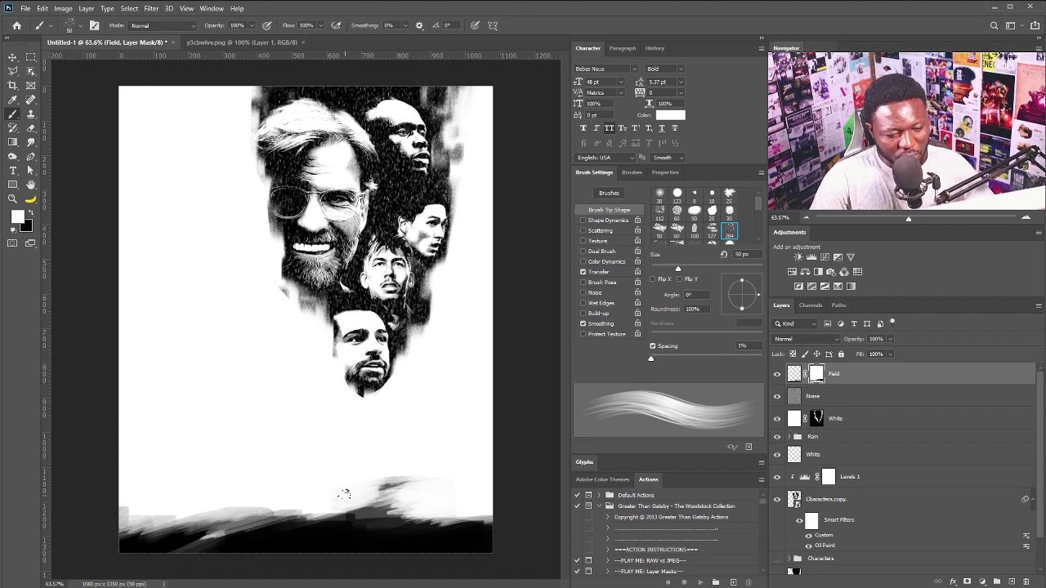
pyautogui.moveTo(322, 516)
pyautogui.mouseDown()
pyautogui.moveTo(202, 542)
pyautogui.moveTo(131, 529)
pyautogui.mouseUp()
pyautogui.press('x')
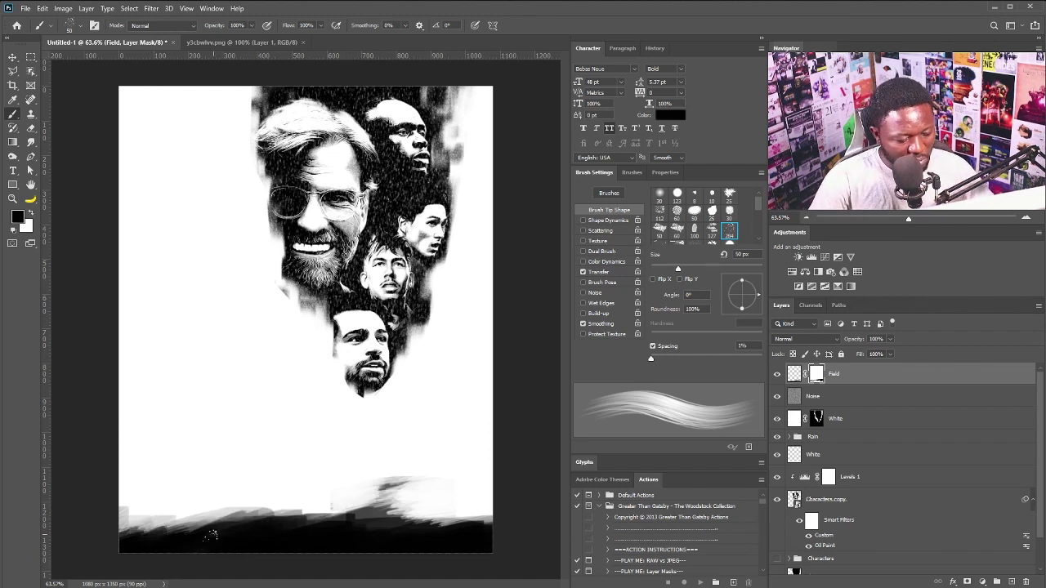
pyautogui.press('x')
pyautogui.moveTo(212, 529)
pyautogui.mouseDown()
pyautogui.moveTo(147, 543)
pyautogui.moveTo(125, 560)
pyautogui.mouseUp()
pyautogui.moveTo(166, 529); pyautogui.dragTo(119, 531)
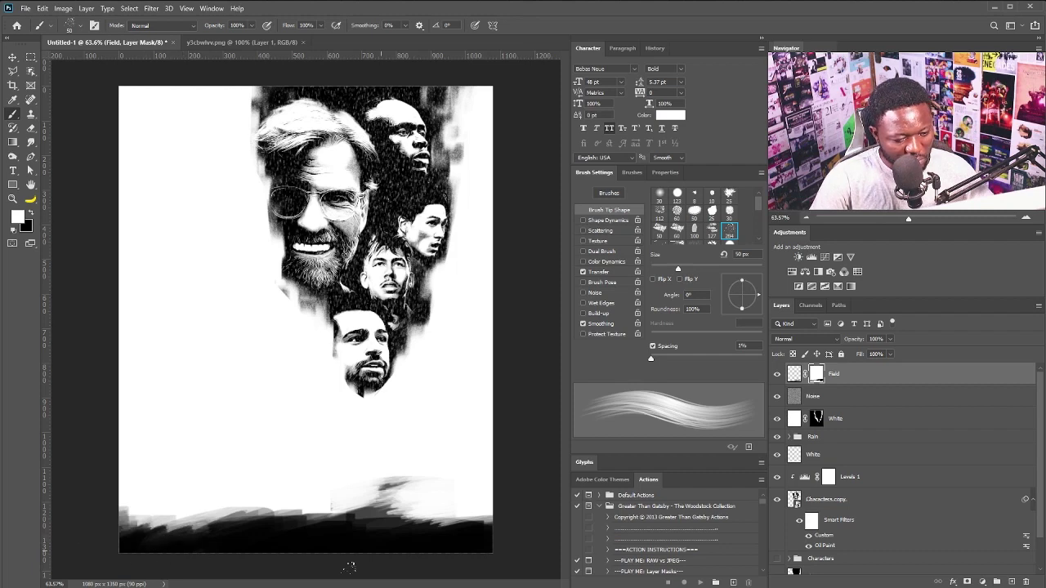
pyautogui.moveTo(860, 380); pyautogui.dragTo(875, 408)
pyautogui.press('x')
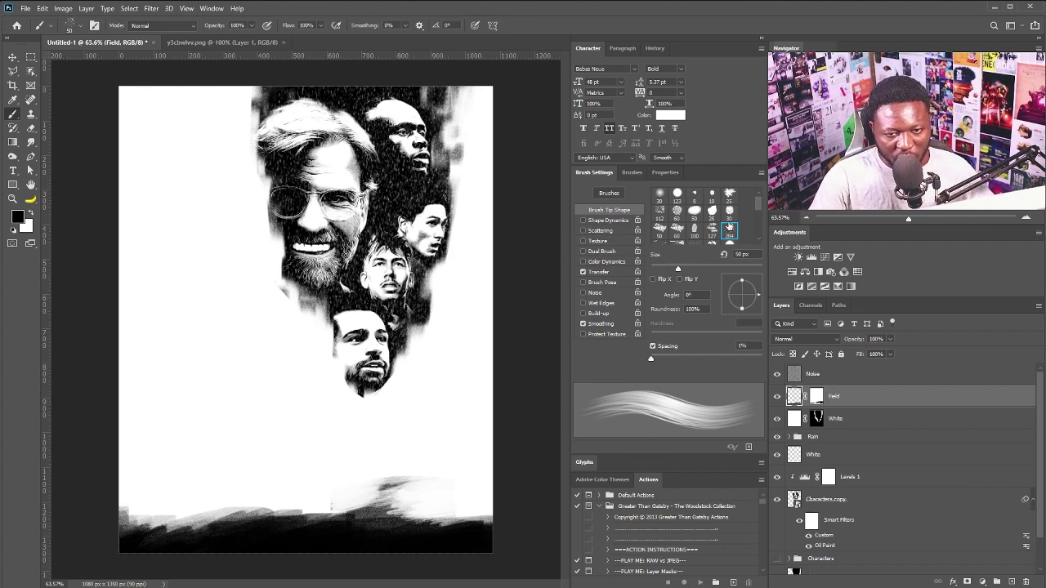
# - Paint black strokes across the ground on the Field layer with the square brush tip at 32 px and 1% spacing
pyautogui.click(758, 218)
pyautogui.click(760, 222)
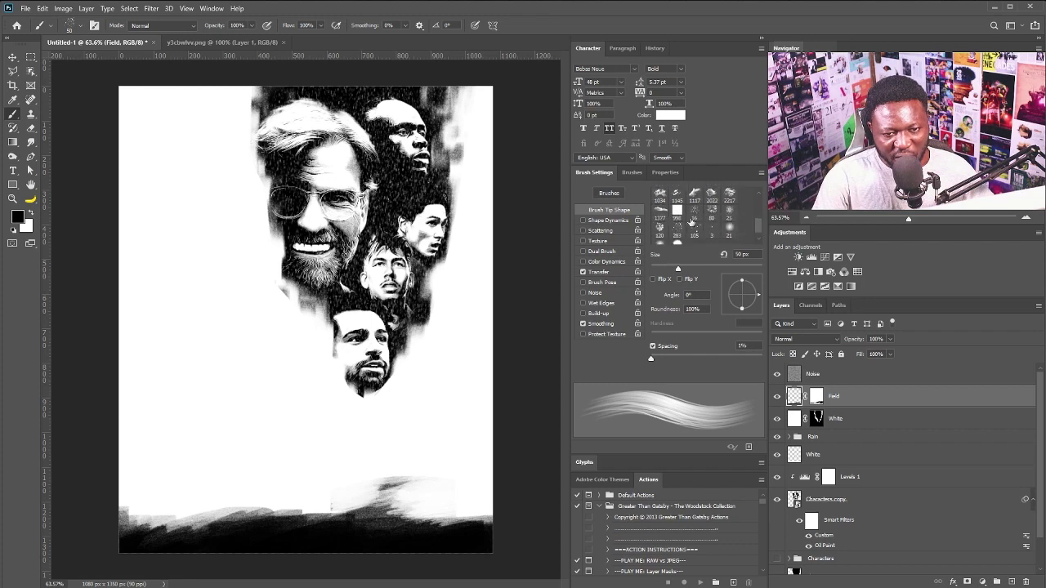
pyautogui.click(677, 211)
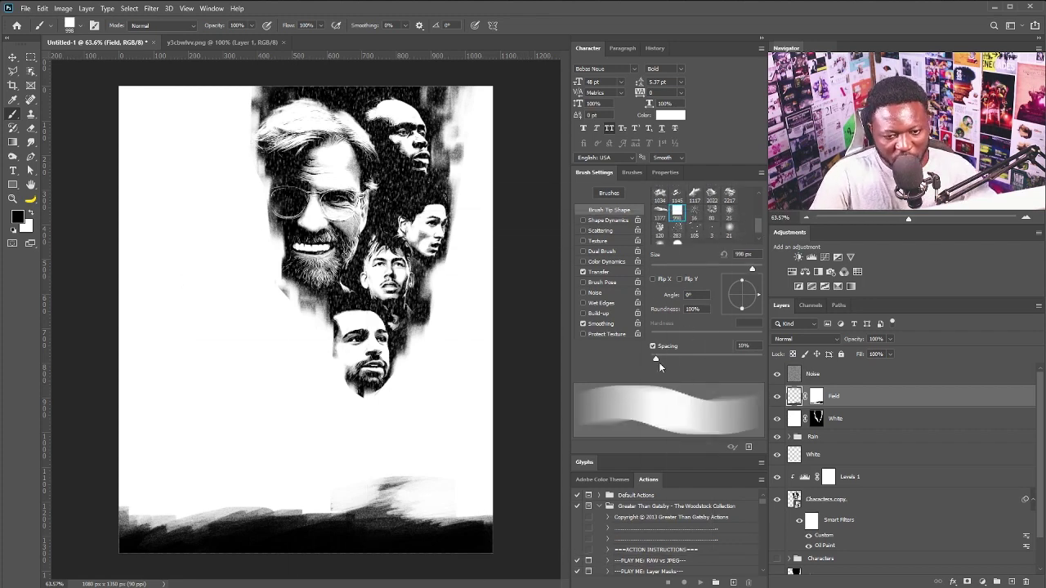
pyautogui.moveTo(656, 359); pyautogui.dragTo(651, 358)
pyautogui.moveTo(752, 269); pyautogui.dragTo(668, 269)
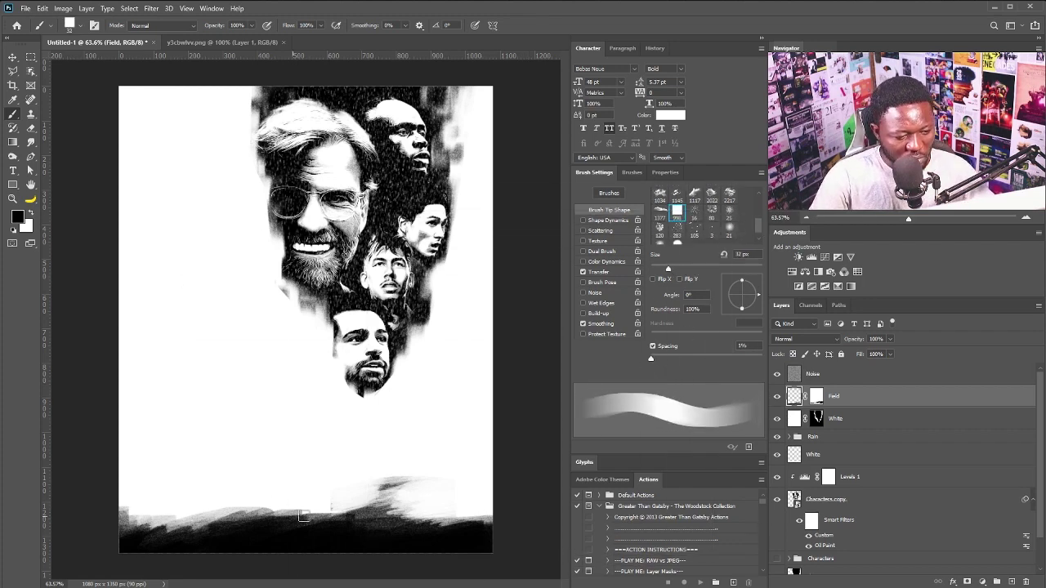
pyautogui.moveTo(303, 517)
pyautogui.mouseDown()
pyautogui.moveTo(318, 512)
pyautogui.moveTo(264, 518)
pyautogui.moveTo(366, 517)
pyautogui.mouseUp()
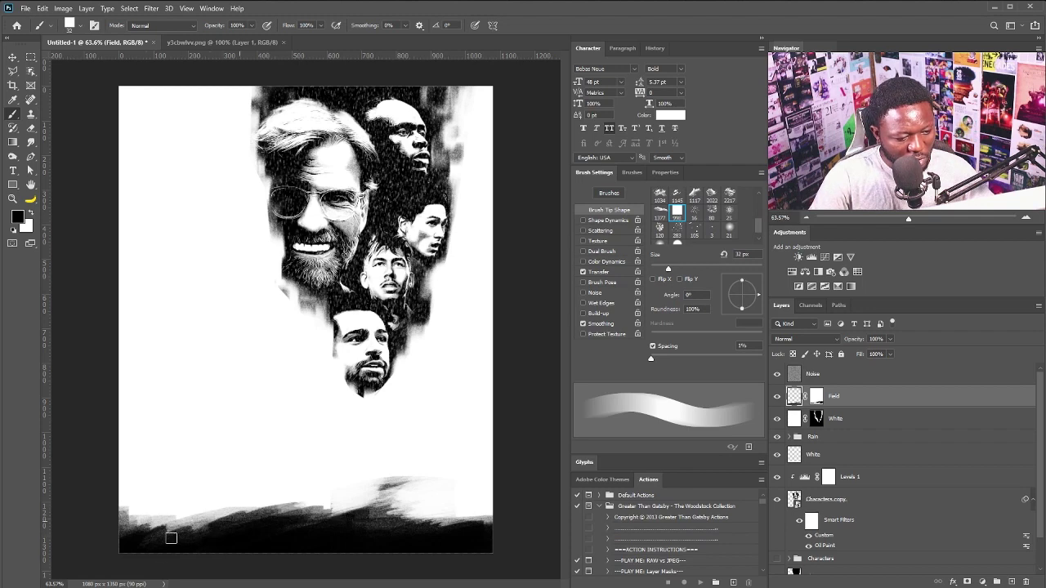
pyautogui.moveTo(171, 538)
pyautogui.mouseDown()
pyautogui.moveTo(101, 543)
pyautogui.moveTo(268, 515)
pyautogui.moveTo(242, 509)
pyautogui.moveTo(285, 518)
pyautogui.moveTo(285, 554)
pyautogui.moveTo(462, 523)
pyautogui.mouseUp()
pyautogui.press('v')
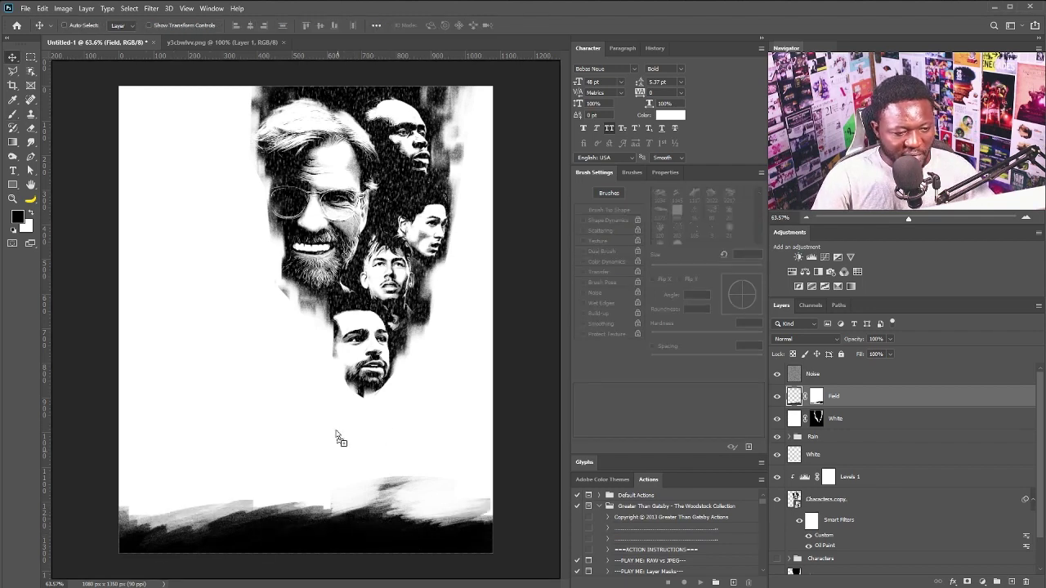
# - Place the image of two celebrating players, scaled down, on the left side of the ground above the Field layer
pyautogui.moveTo(336, 431); pyautogui.dragTo(312, 391)
pyautogui.moveTo(504, 225); pyautogui.dragTo(270, 458)
pyautogui.moveTo(238, 492); pyautogui.dragTo(239, 500)
pyautogui.press('Return')
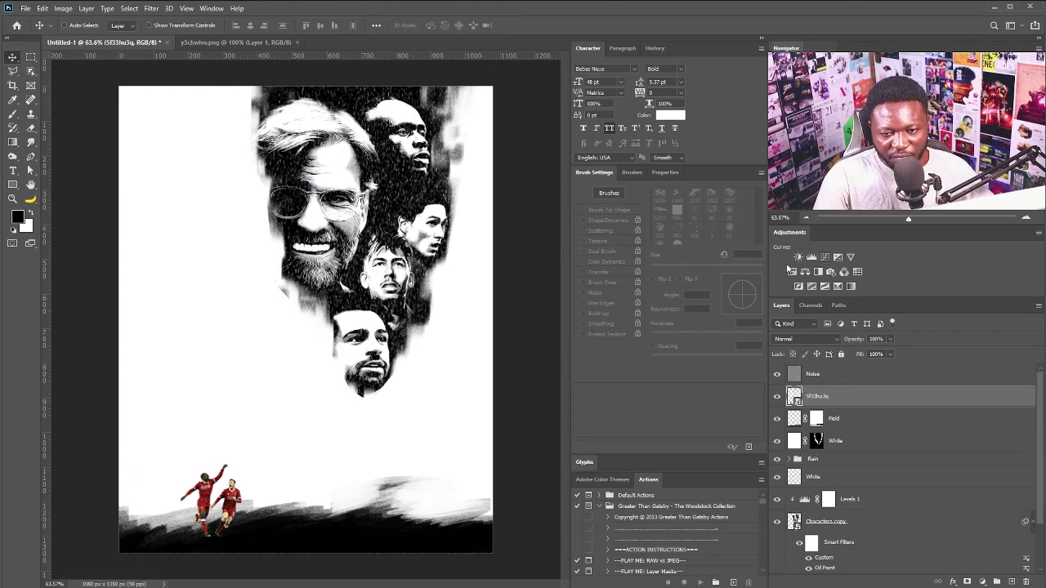
# - Clip Black & White and Curves adjustments to the celebrating players and pull the curve down to darken them into silhouettes
pyautogui.click(818, 273)
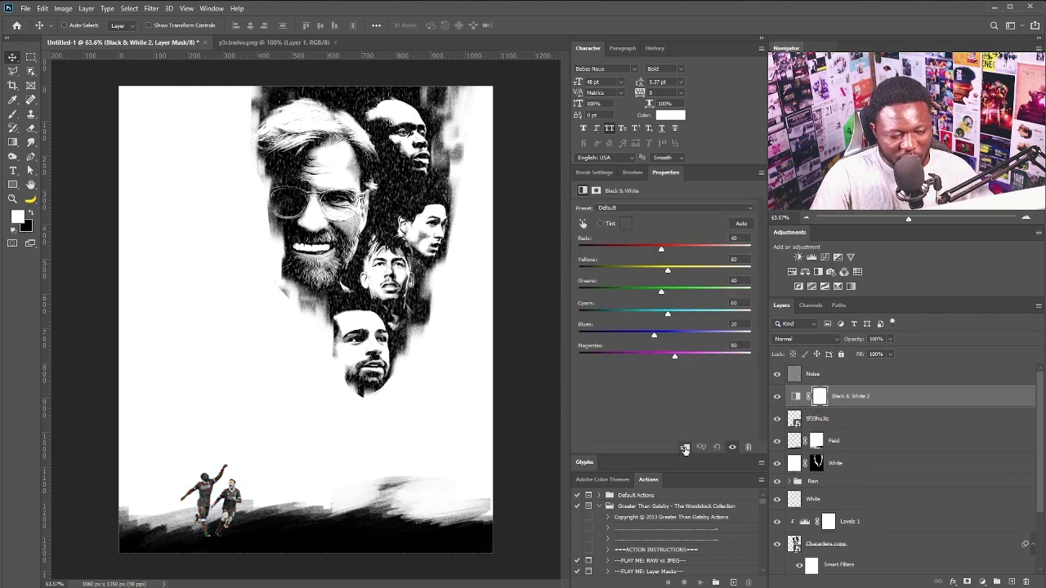
pyautogui.click(685, 448)
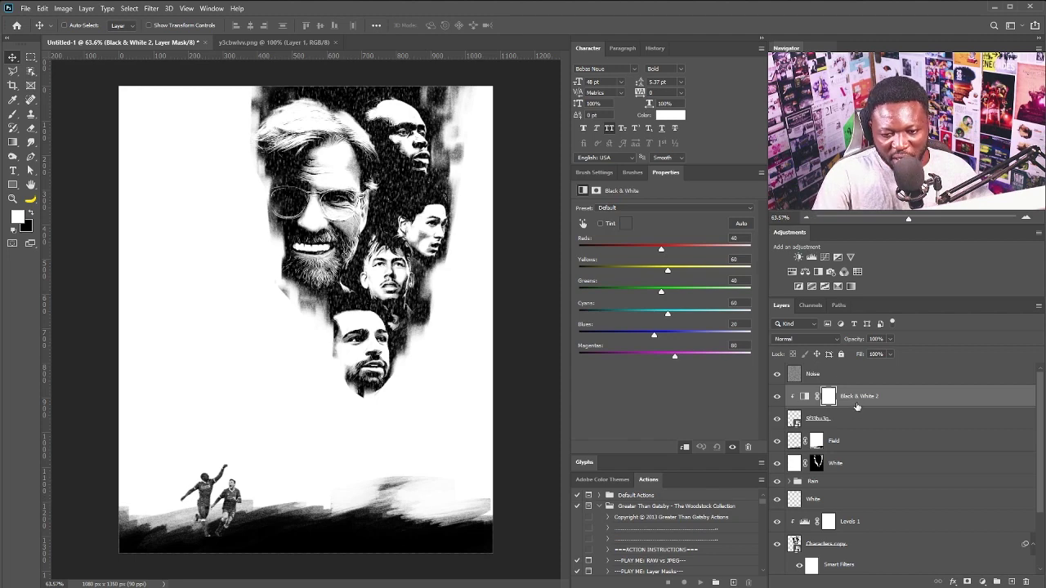
pyautogui.click(825, 257)
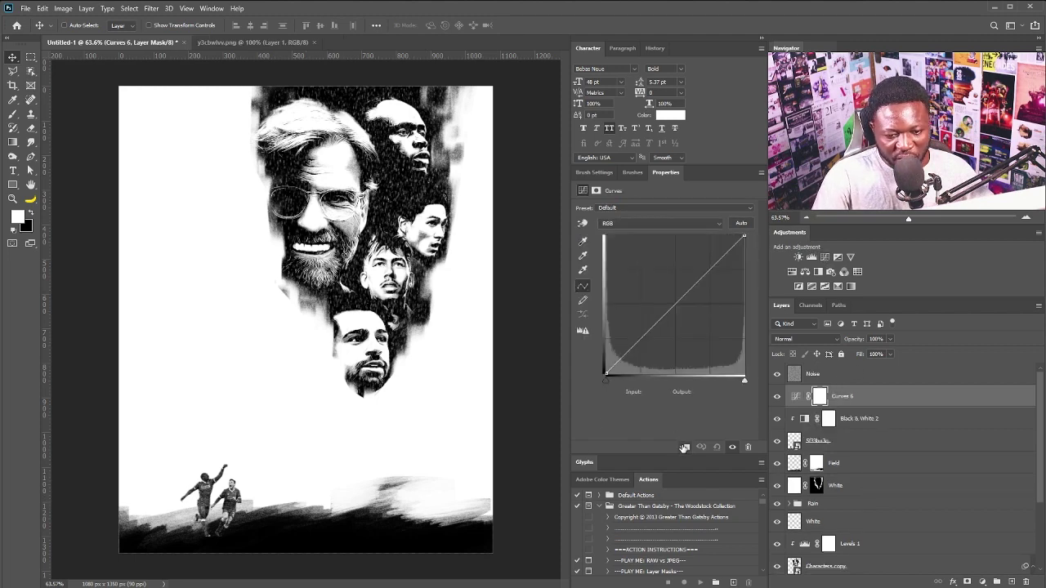
pyautogui.click(684, 448)
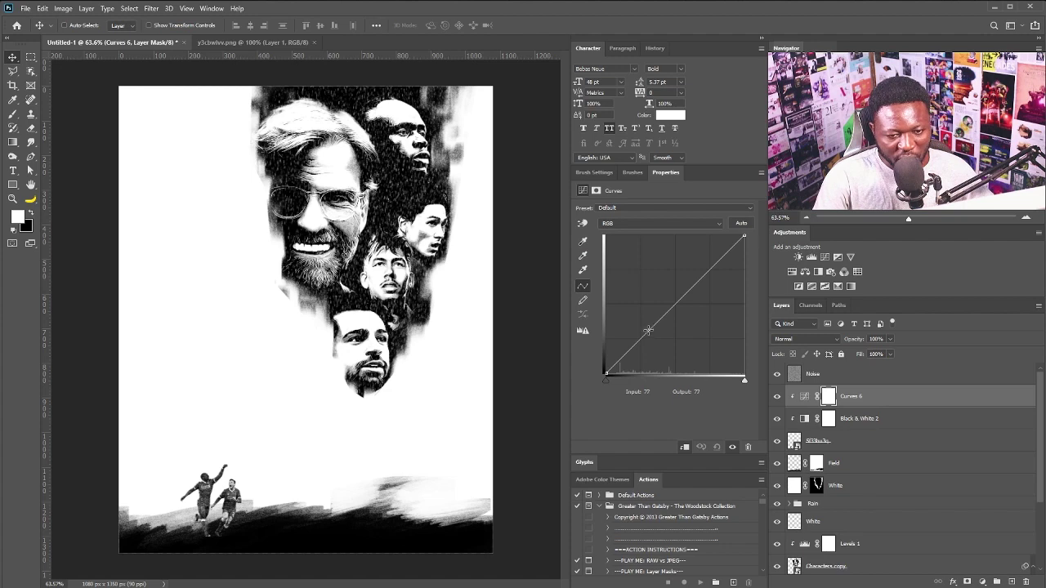
pyautogui.moveTo(648, 330); pyautogui.dragTo(664, 354)
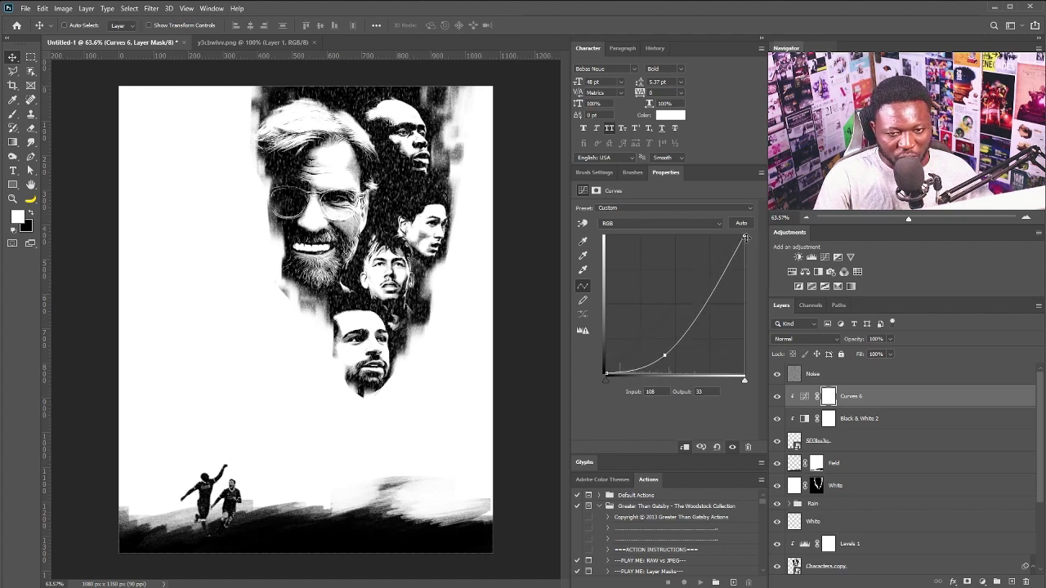
pyautogui.moveTo(745, 237); pyautogui.dragTo(744, 258)
pyautogui.moveTo(664, 355); pyautogui.dragTo(696, 373)
pyautogui.moveTo(716, 332)
pyautogui.mouseDown()
pyautogui.moveTo(717, 347)
pyautogui.moveTo(727, 345)
pyautogui.mouseUp()
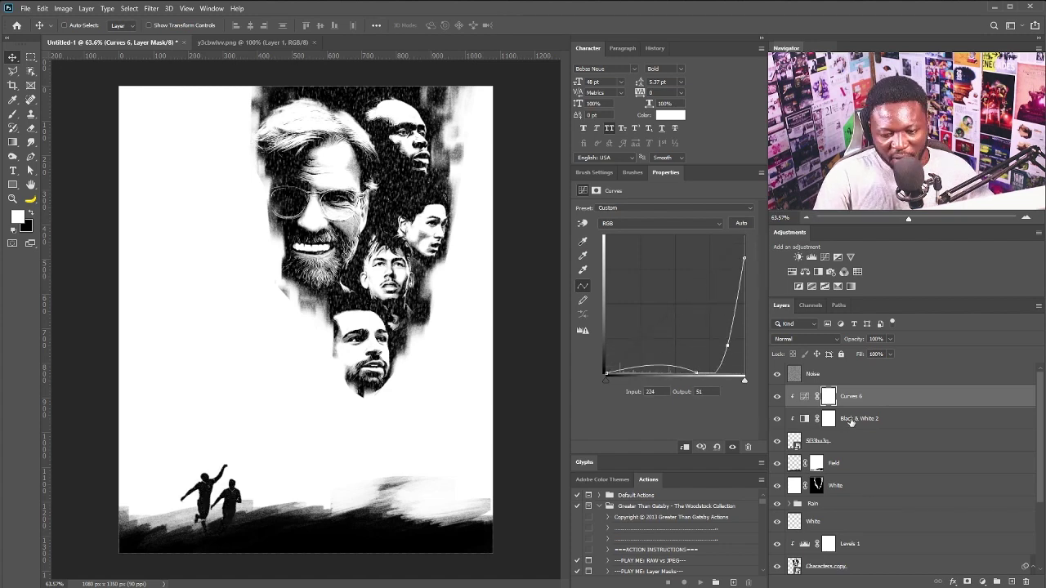
# - Move the celebrating players layer with its two clipped adjustments beneath the Rain group, and duplicate the Rain group
pyautogui.keyDown('shift'); pyautogui.click(848, 444); pyautogui.keyUp('shift')
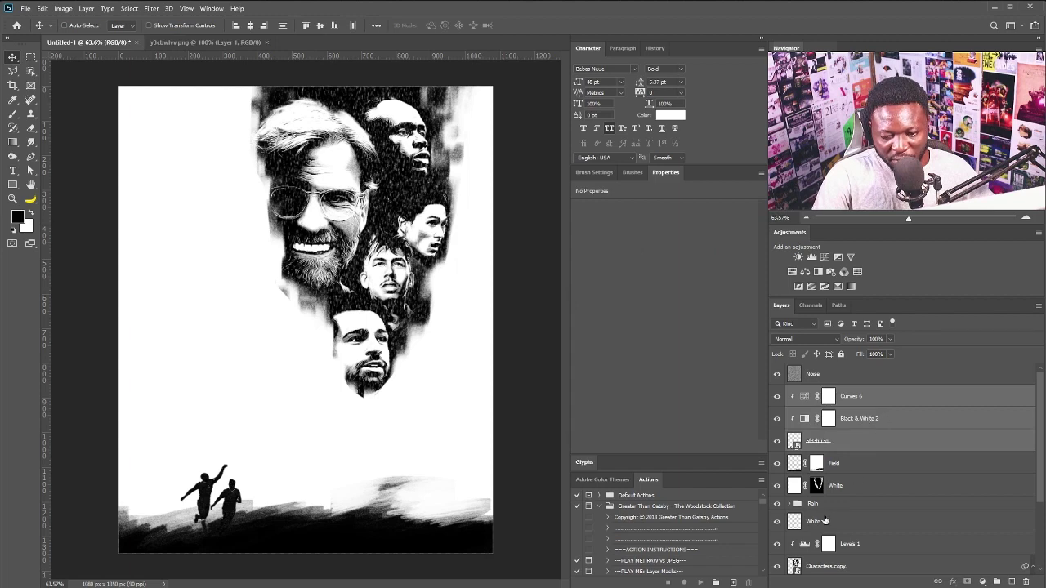
pyautogui.moveTo(871, 425); pyautogui.dragTo(875, 513)
pyautogui.click(829, 438)
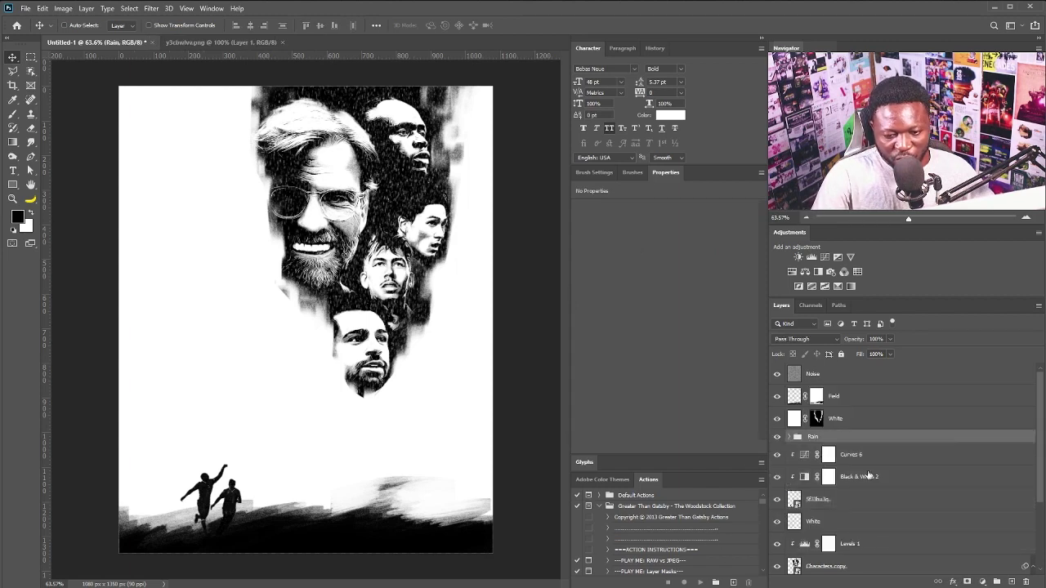
pyautogui.moveTo(858, 454); pyautogui.dragTo(1011, 581)
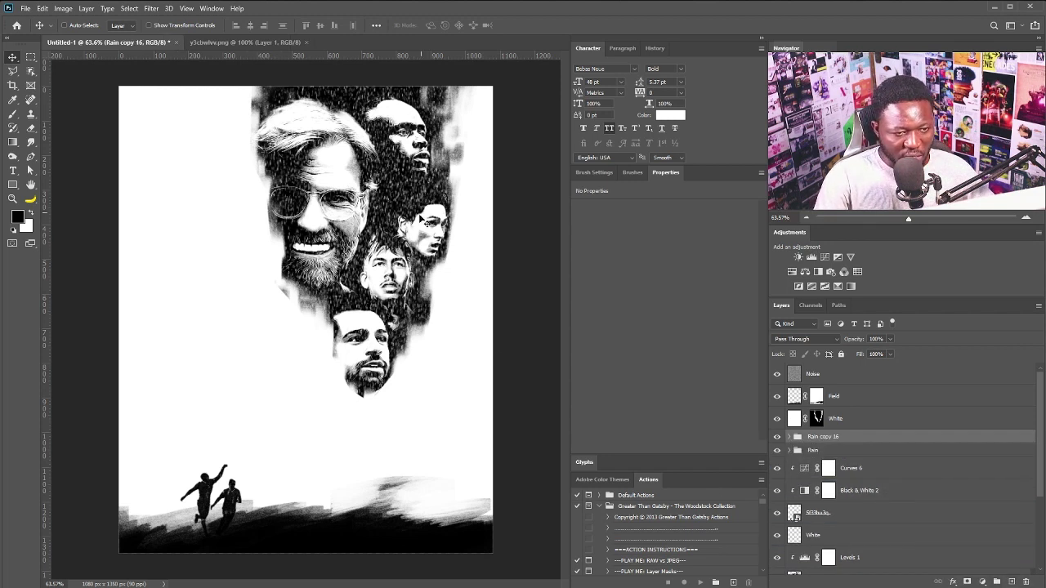
# - Rotate the duplicated Rain group 90°, position it over the lower part of the poster and move it above the Field layer
pyautogui.moveTo(402, 221); pyautogui.dragTo(410, 331)
pyautogui.hotkey('ctrl', 't')
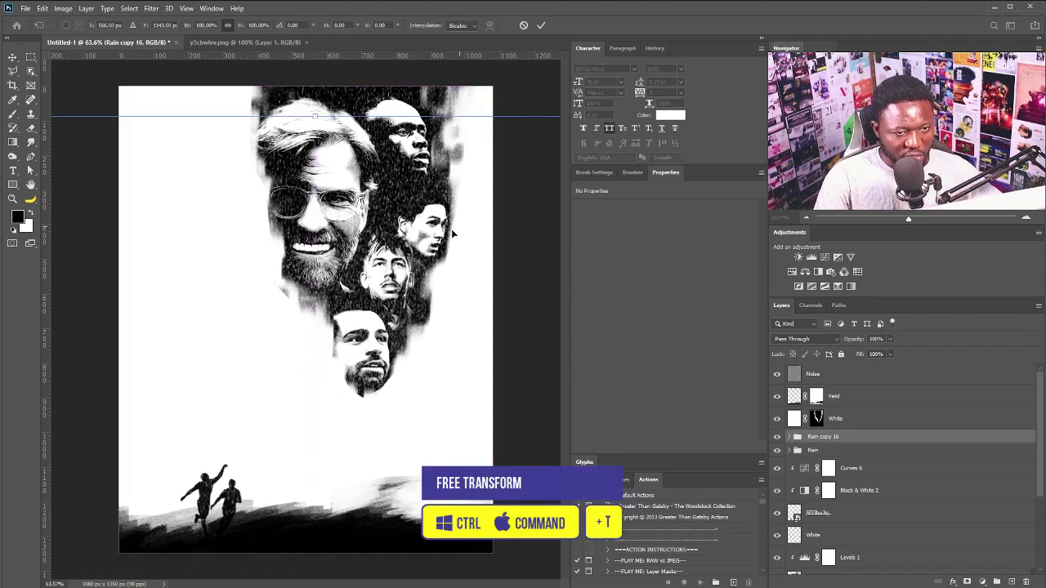
pyautogui.moveTo(435, 255); pyautogui.dragTo(351, 260)
pyautogui.moveTo(465, 213); pyautogui.dragTo(411, 488)
pyautogui.moveTo(306, 369); pyautogui.dragTo(346, 365)
pyautogui.moveTo(386, 321); pyautogui.dragTo(343, 431)
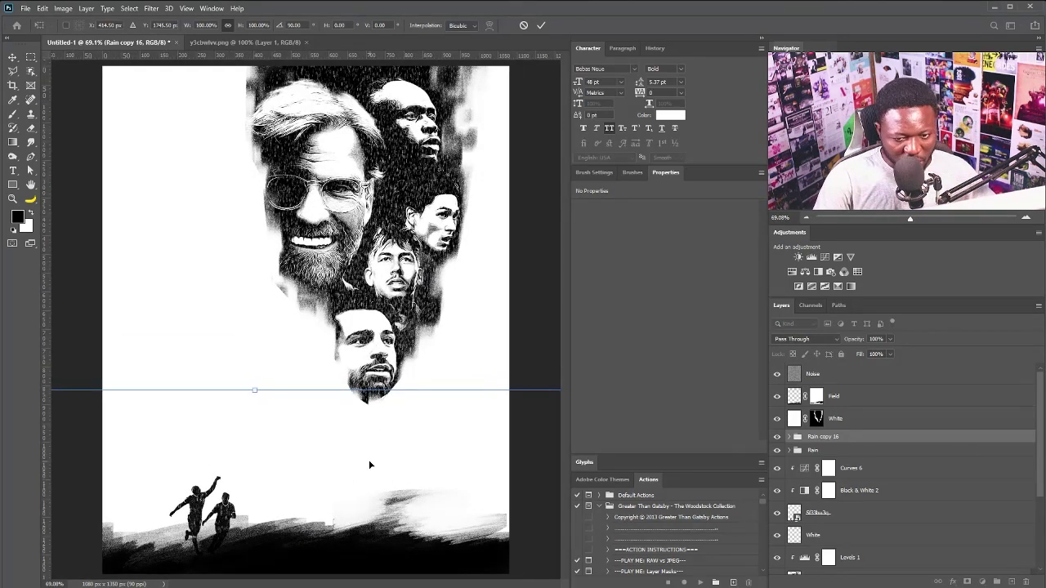
pyautogui.press('Return')
pyautogui.moveTo(827, 433); pyautogui.dragTo(852, 386)
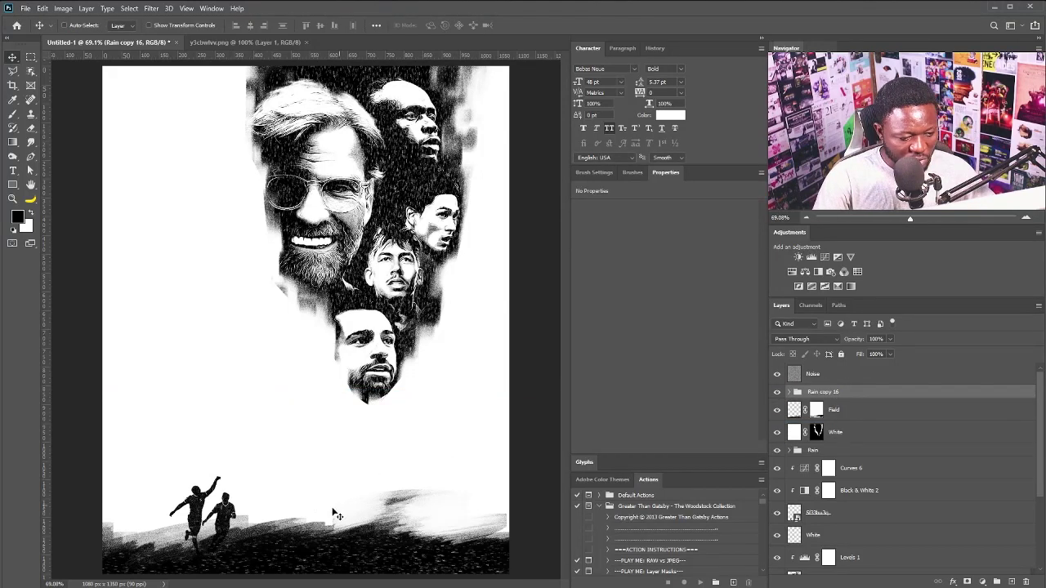